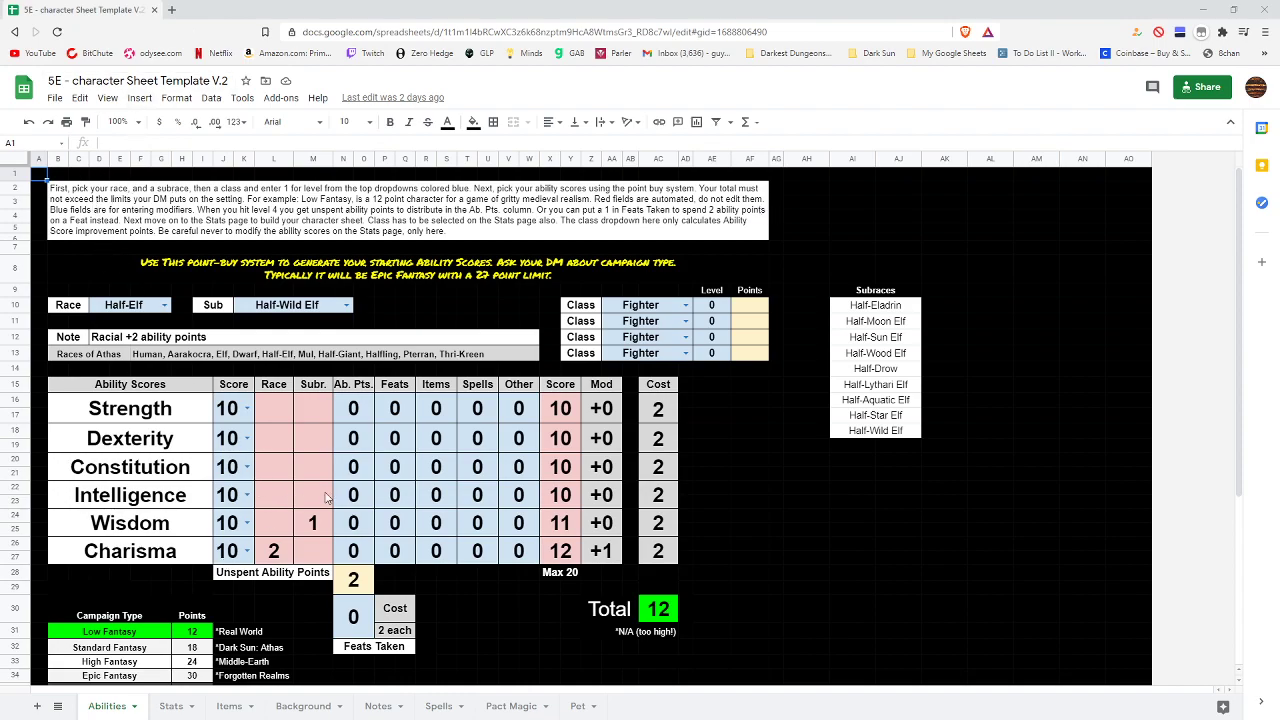
On the Abilities sheet, set the race to Human and the subrace to Human (Variant).
left_click(164, 306)
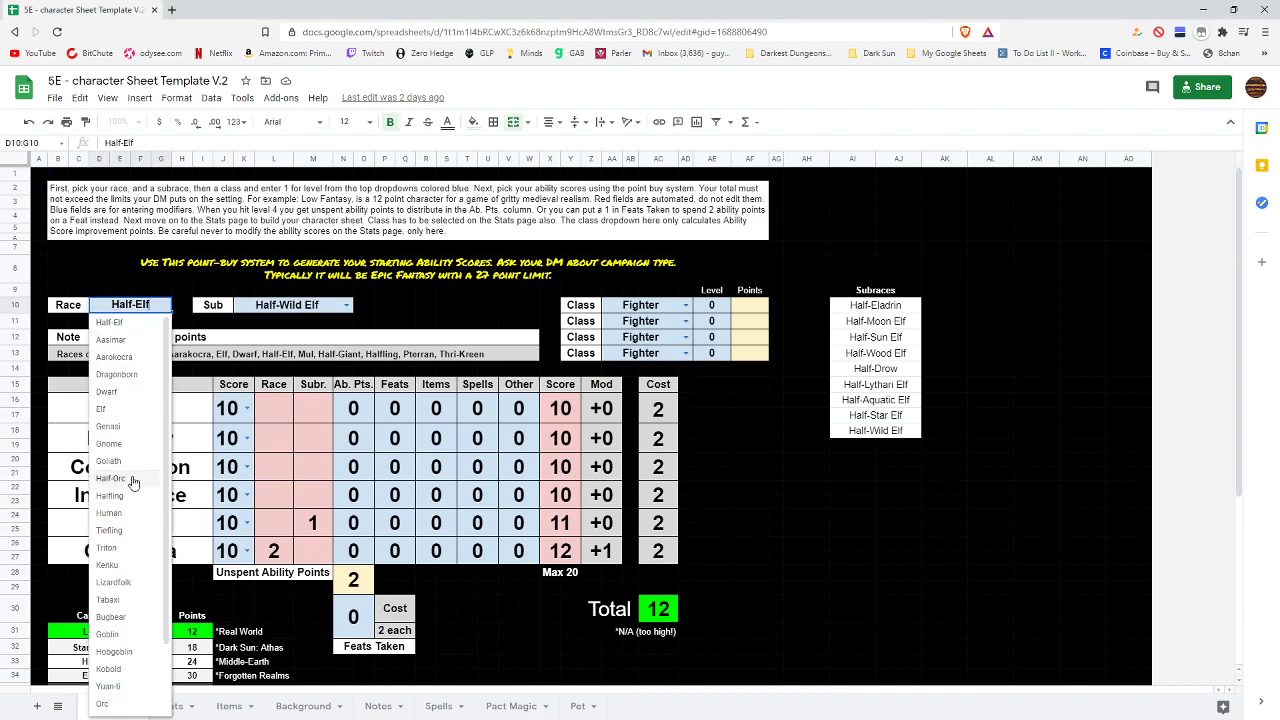
left_click(128, 514)
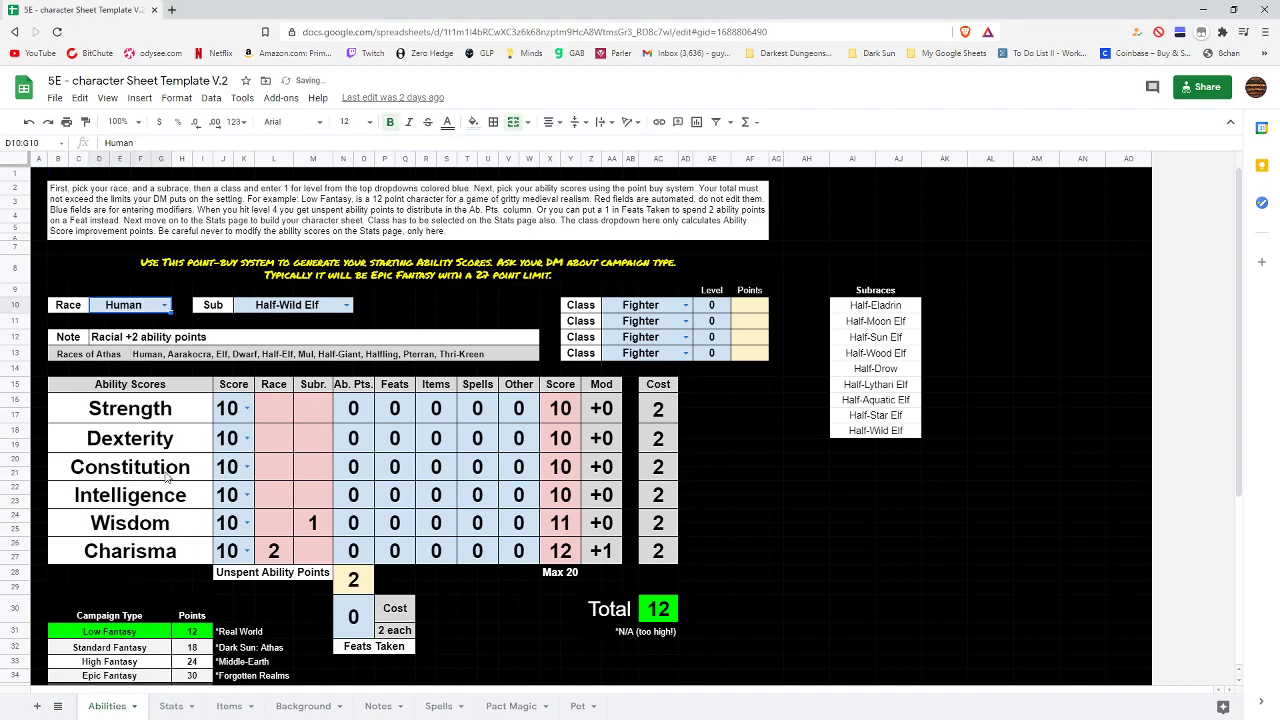
left_click(348, 307)
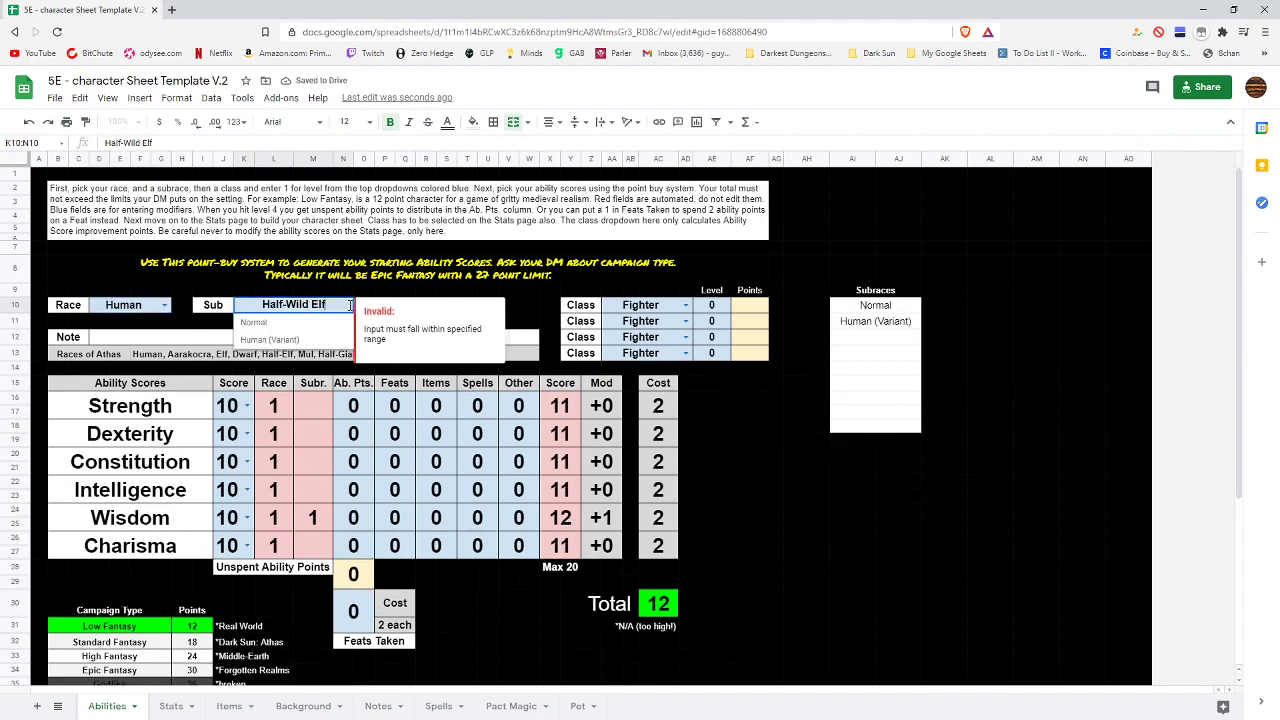
left_click(270, 340)
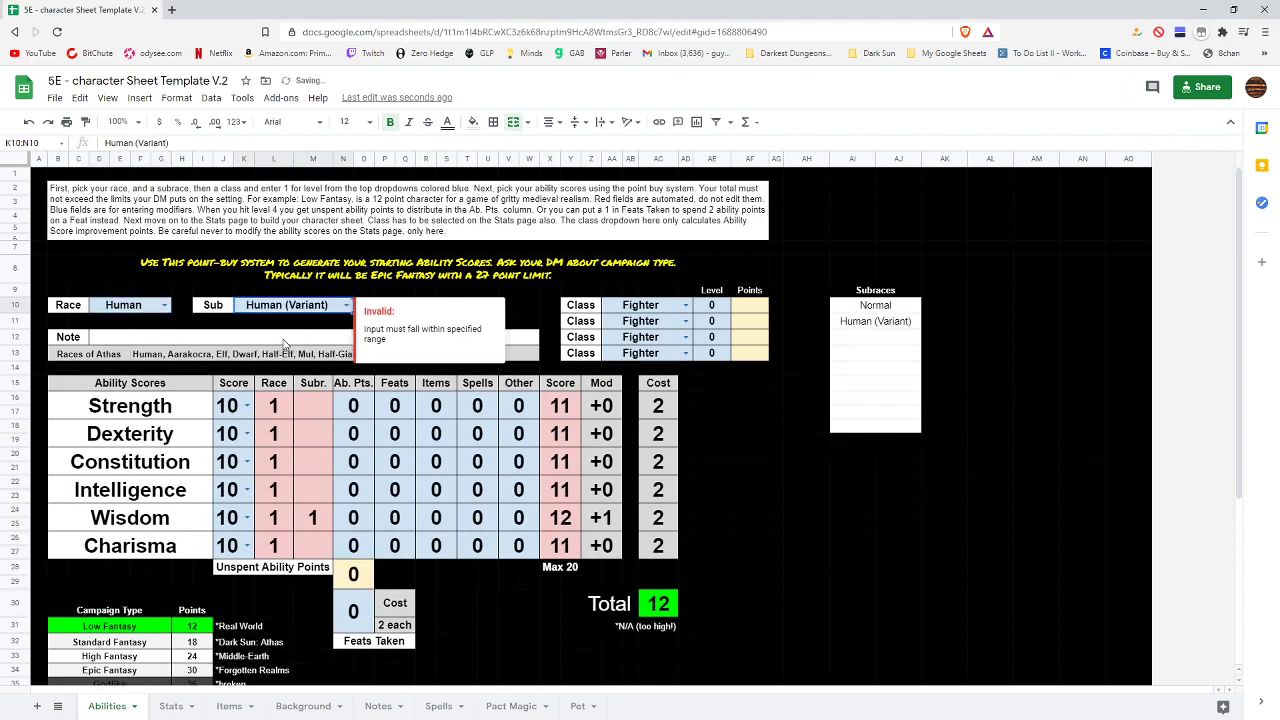
Change the race to Aarokocra and the subrace to Normal.
left_click(162, 306)
left_click(114, 357)
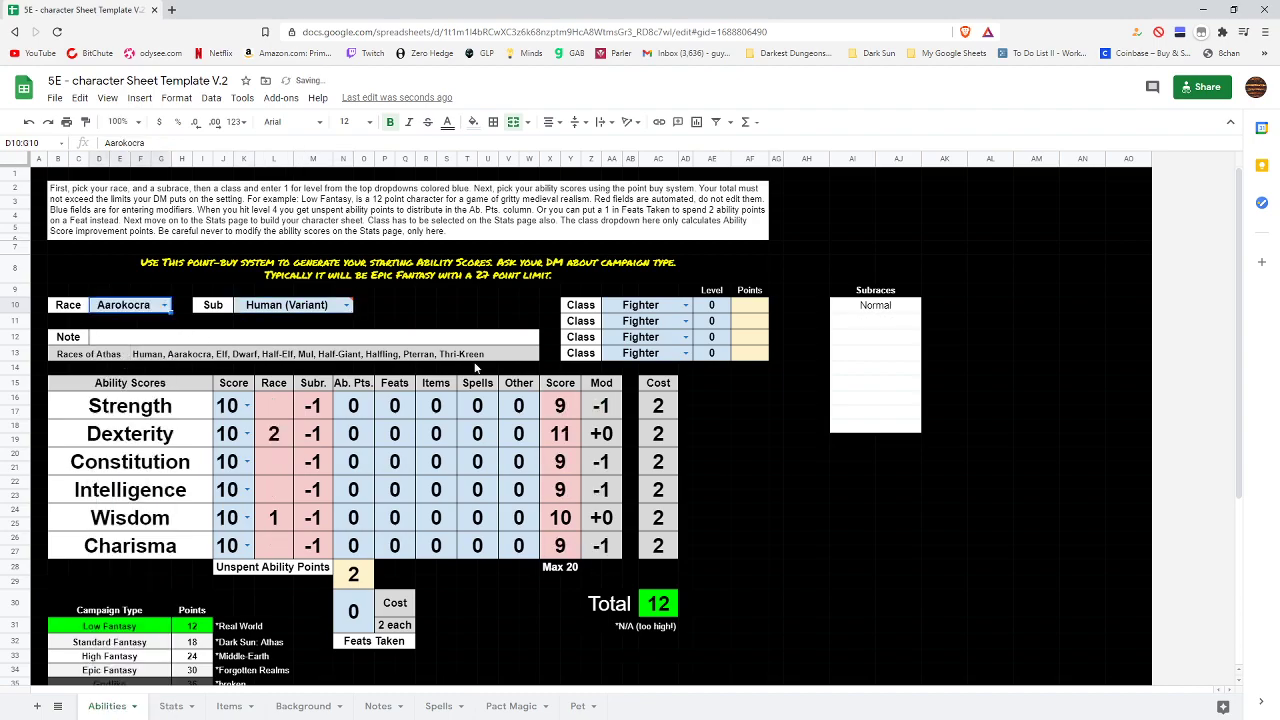
left_click(345, 305)
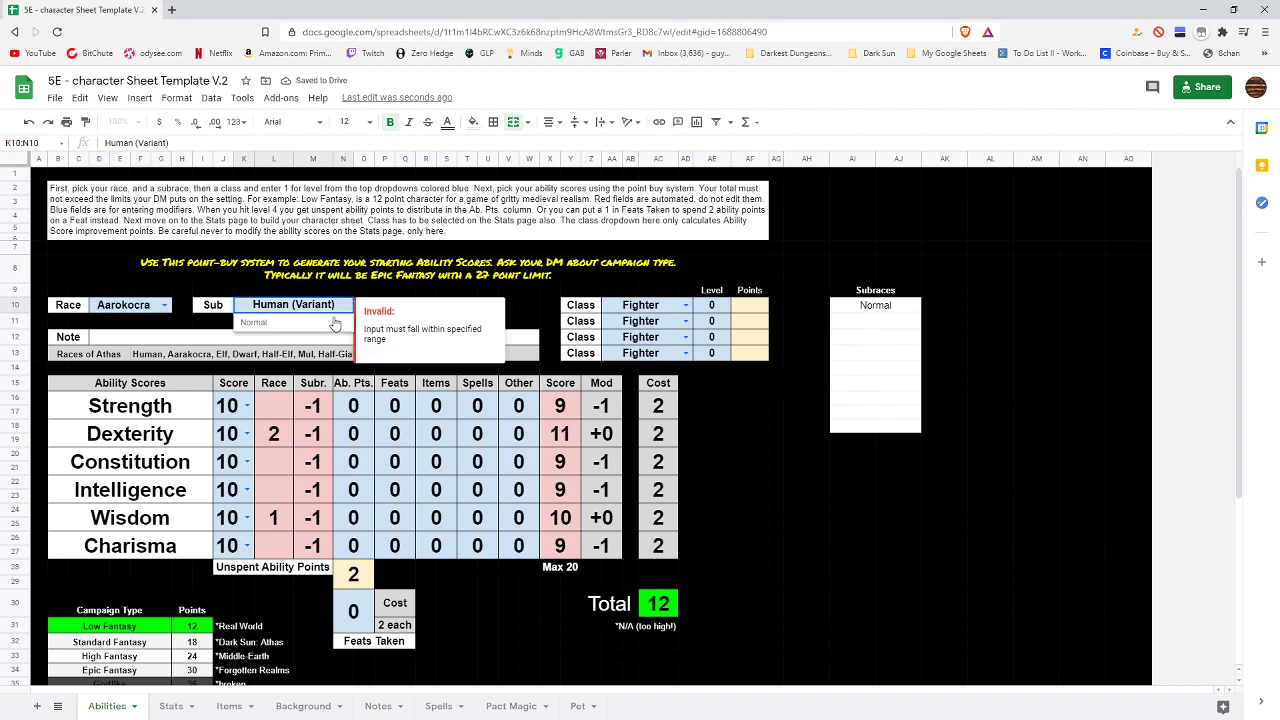
left_click(338, 322)
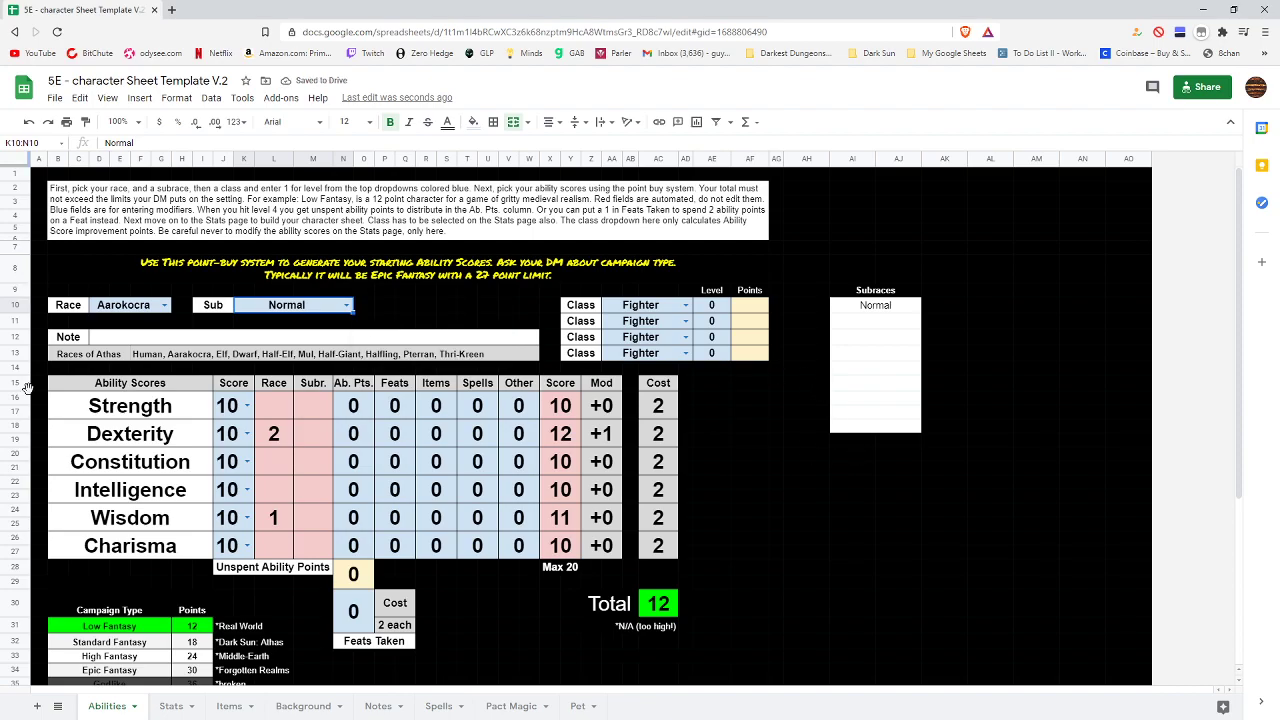
Set the race to Elf and give the first class entry, Fighter, a level of 4.
left_click(165, 305)
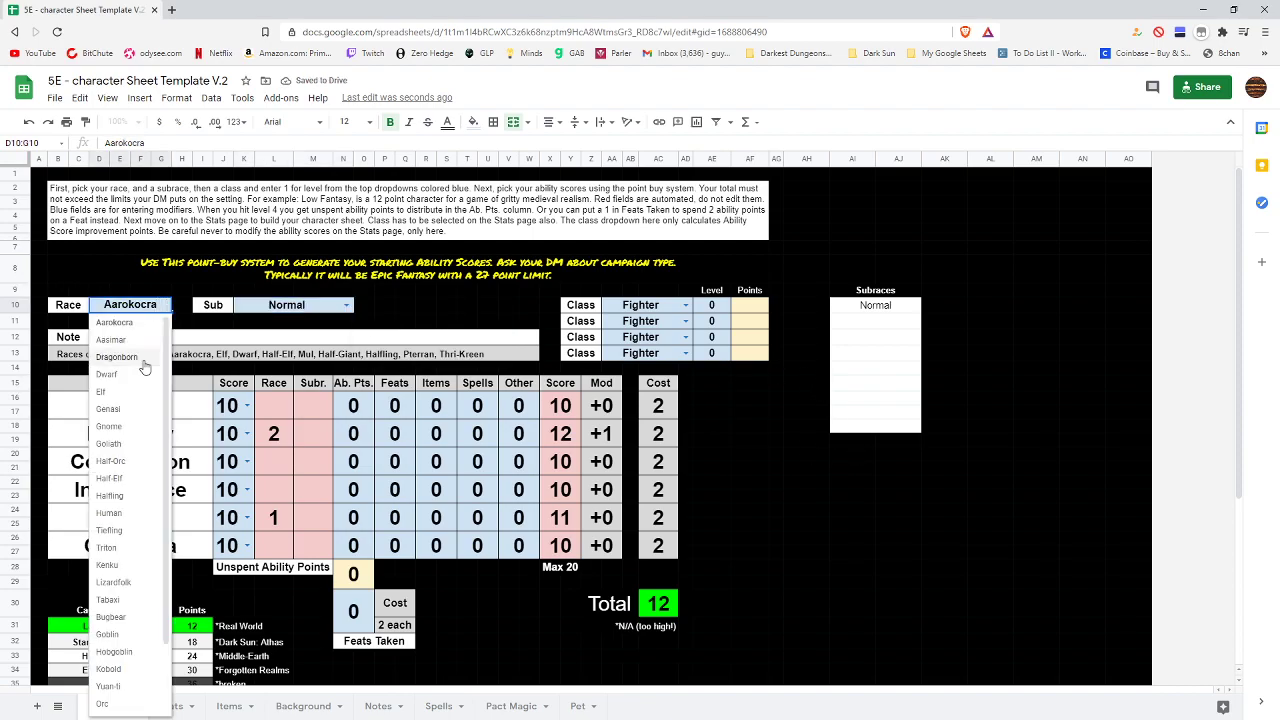
left_click(112, 391)
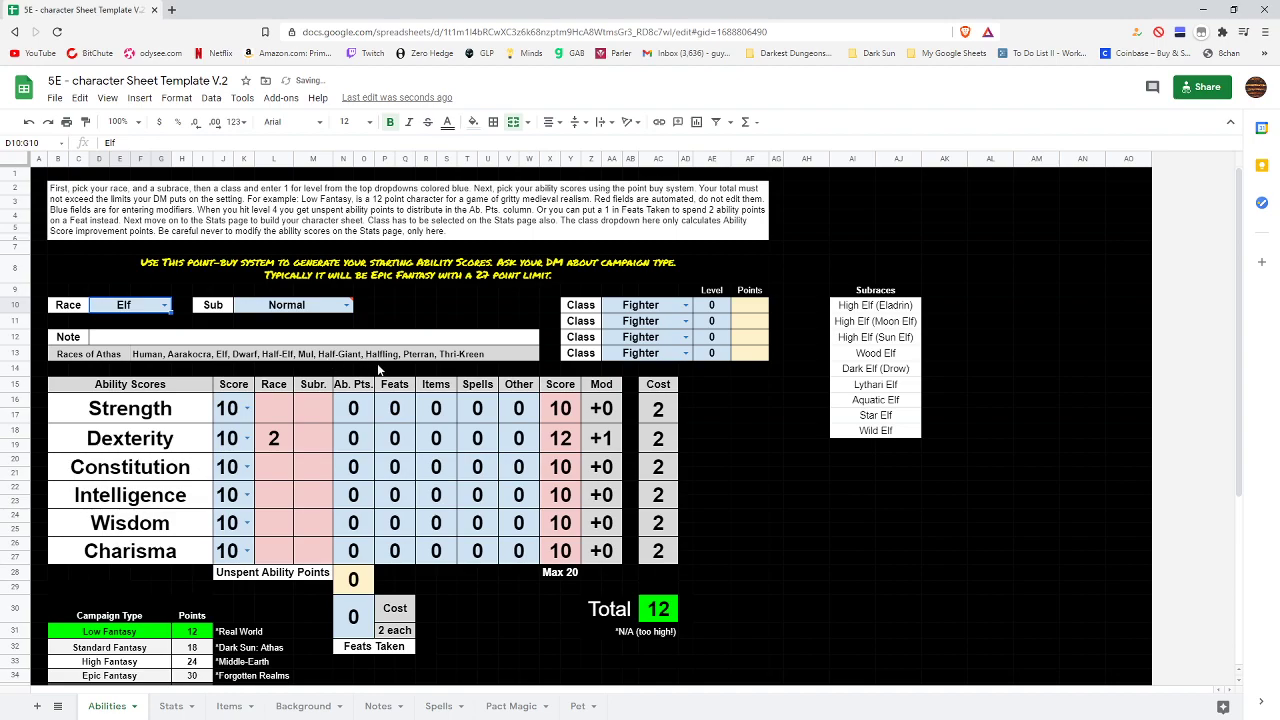
left_click(687, 306)
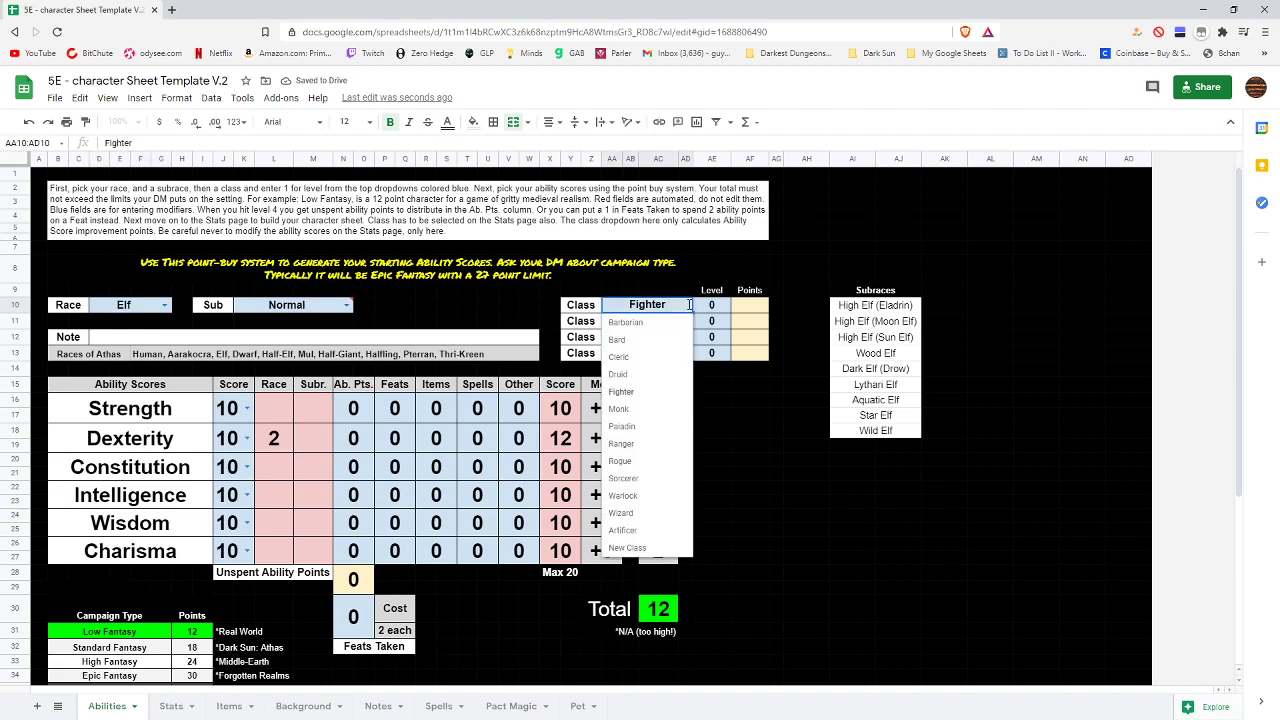
left_click(676, 296)
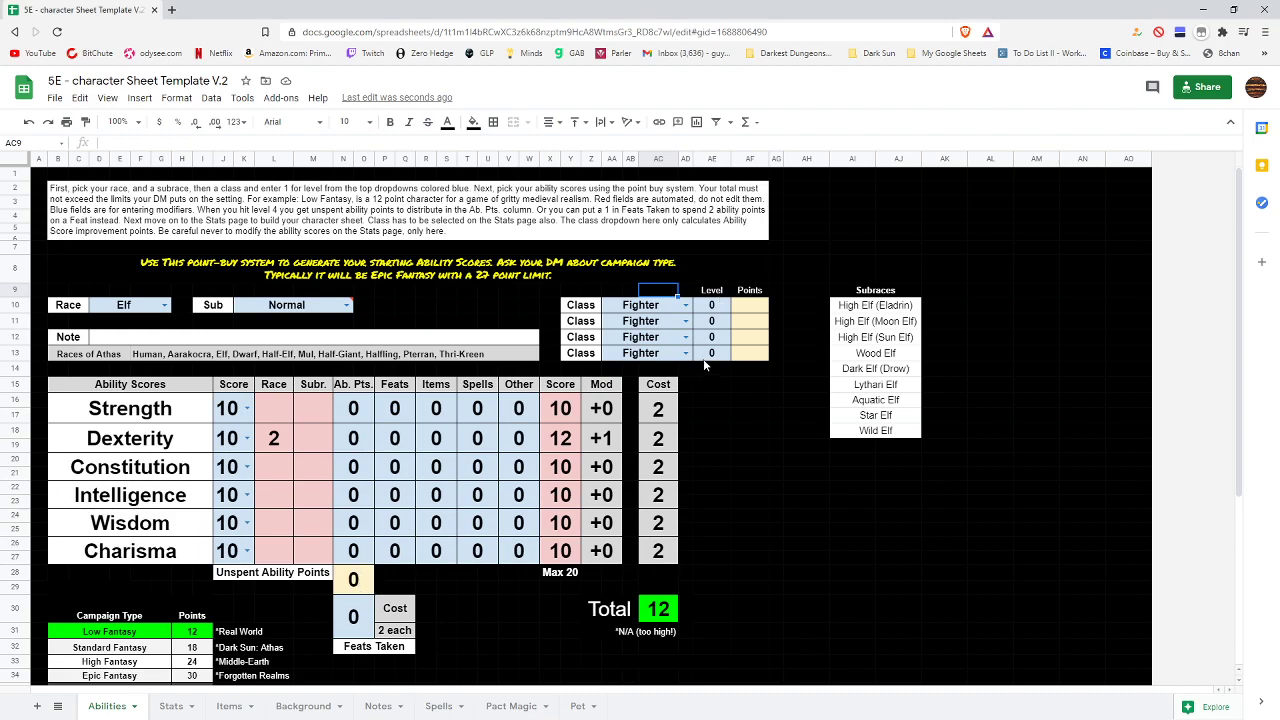
left_click(728, 308)
type("4")
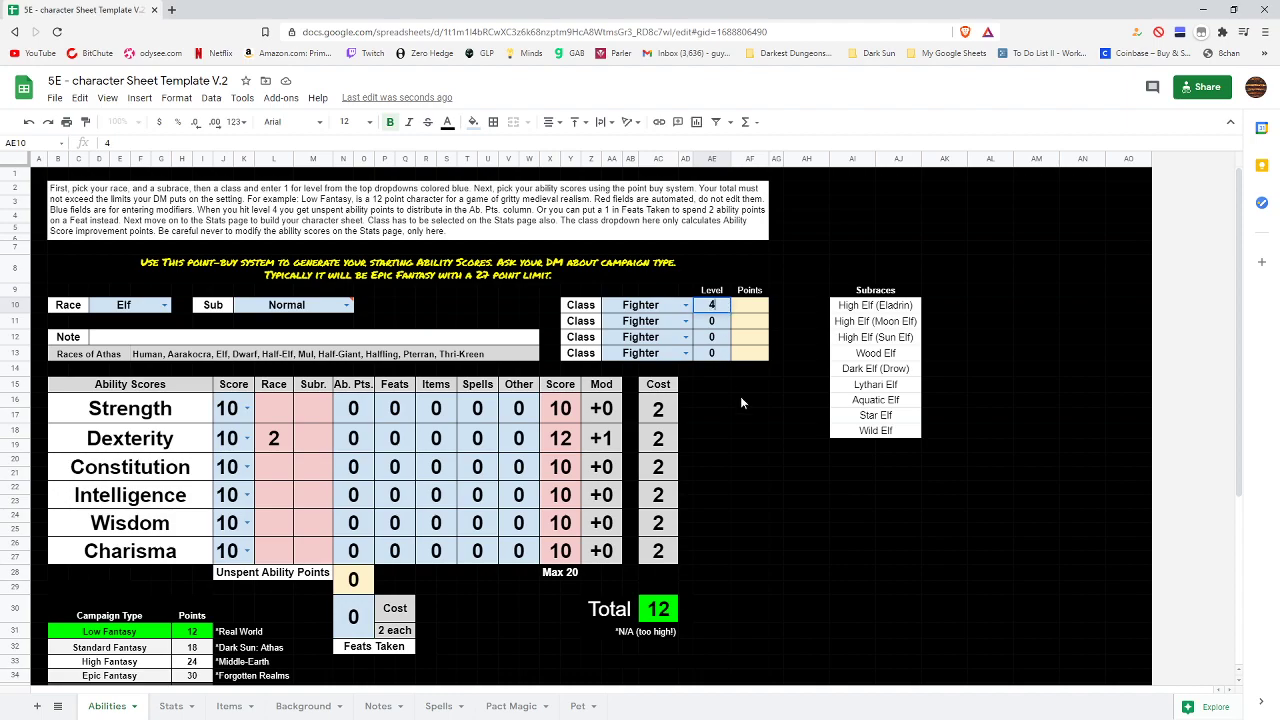
left_click(750, 501)
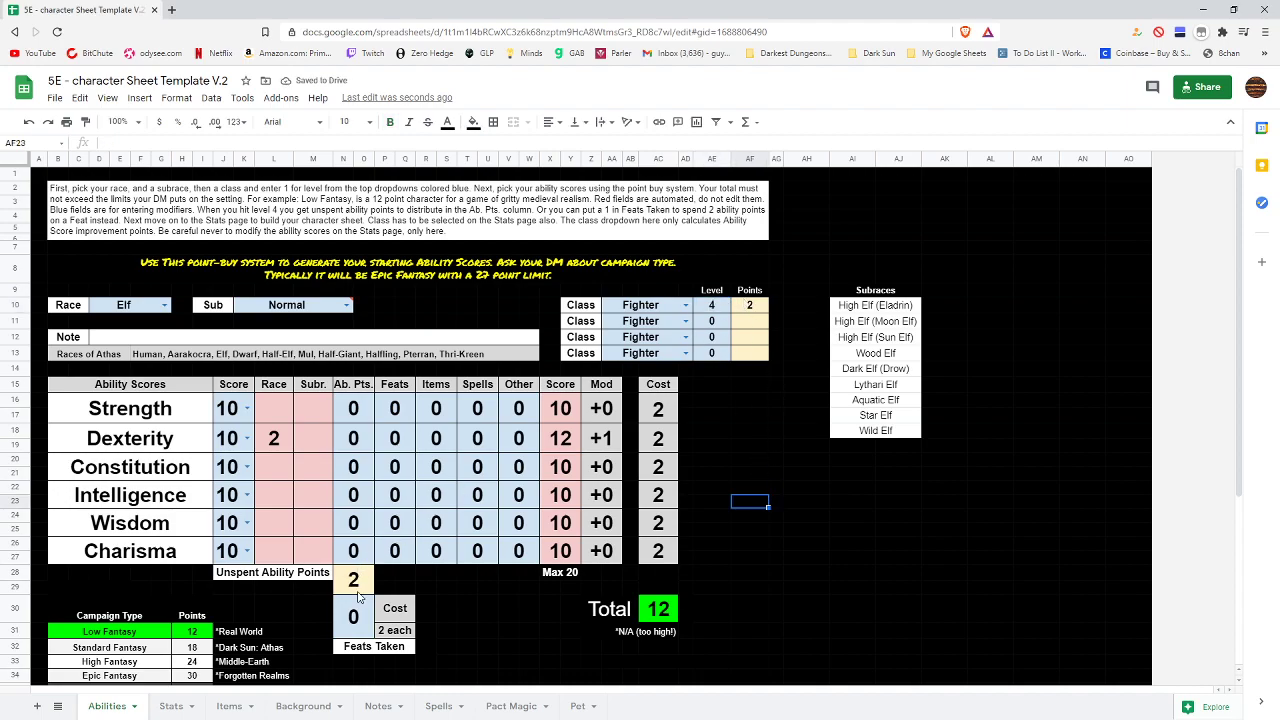
Try a Feats Taken value of 1 below the ability table and reset it to 0.
left_click(358, 632)
type("1")
left_click(500, 630)
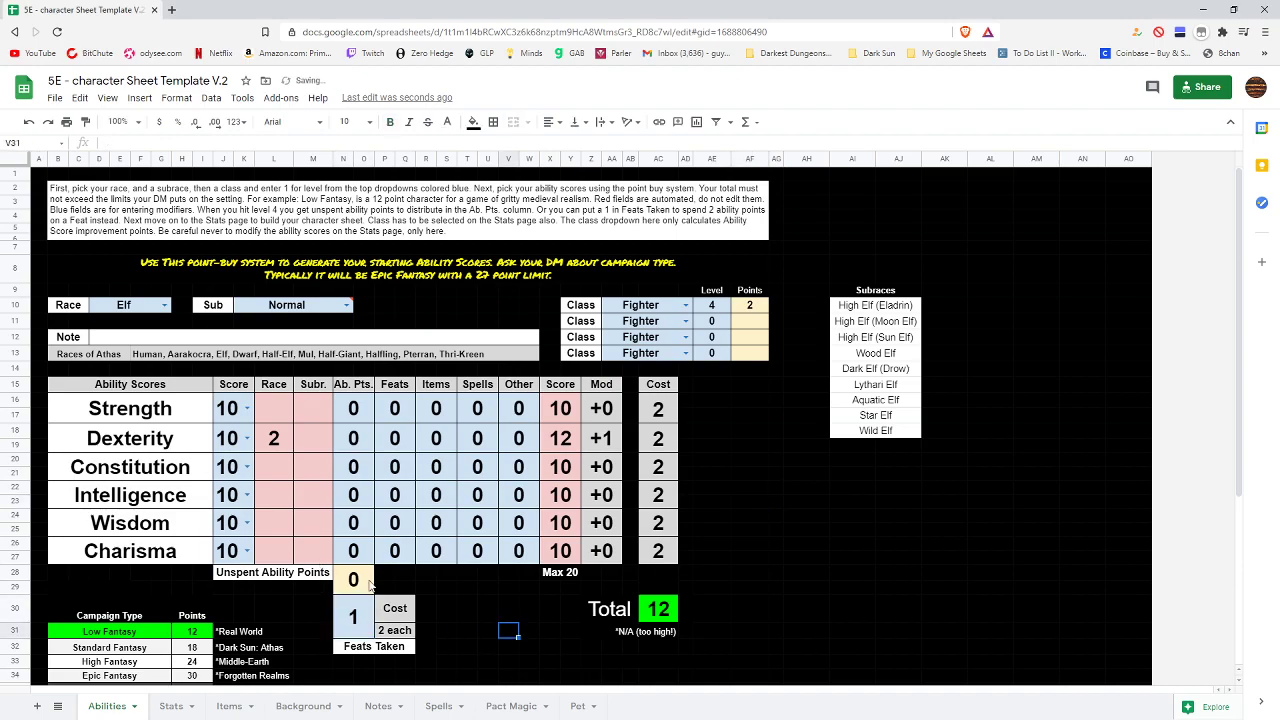
left_click(367, 633)
type("0")
left_click(510, 635)
Assign 1 ability point each to Strength and Constitution in the Ab. Pts. column.
left_click(365, 414)
type("1")
left_click(362, 470)
type("1")
left_click(460, 615)
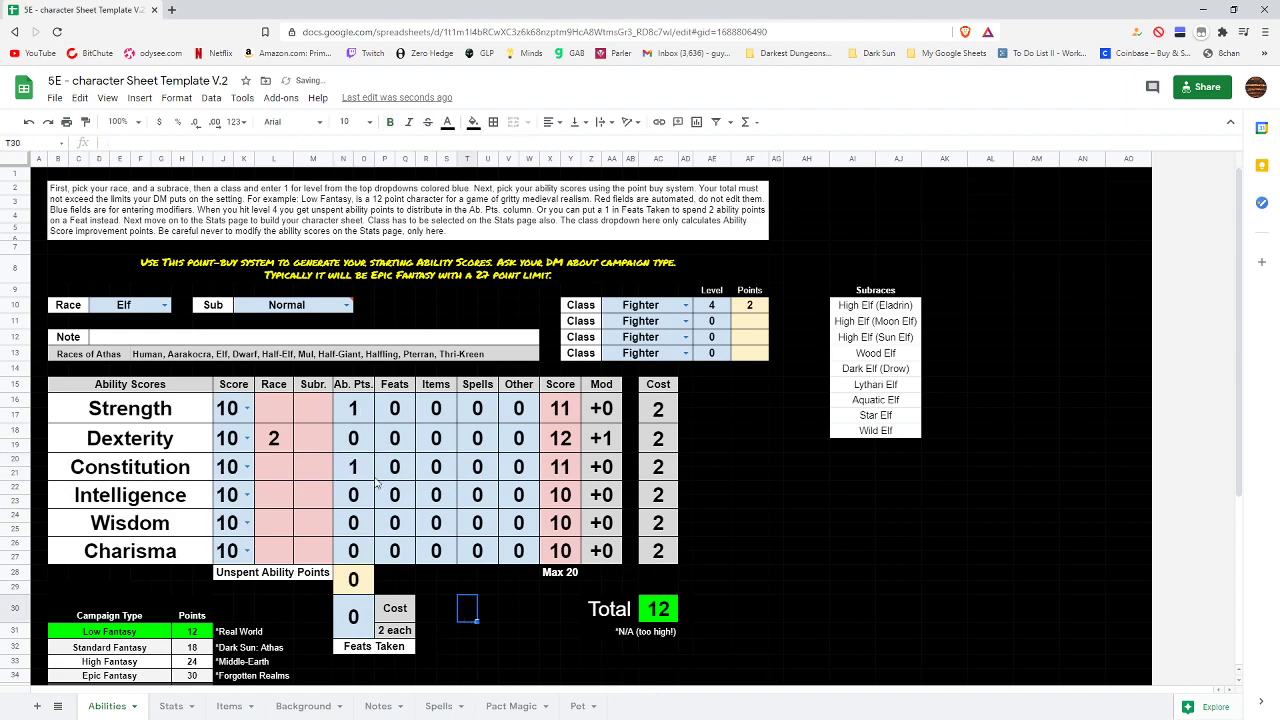
Enter a feat bonus of 1 for both Strength and Constitution in the Feats column.
left_click(391, 409)
type("1")
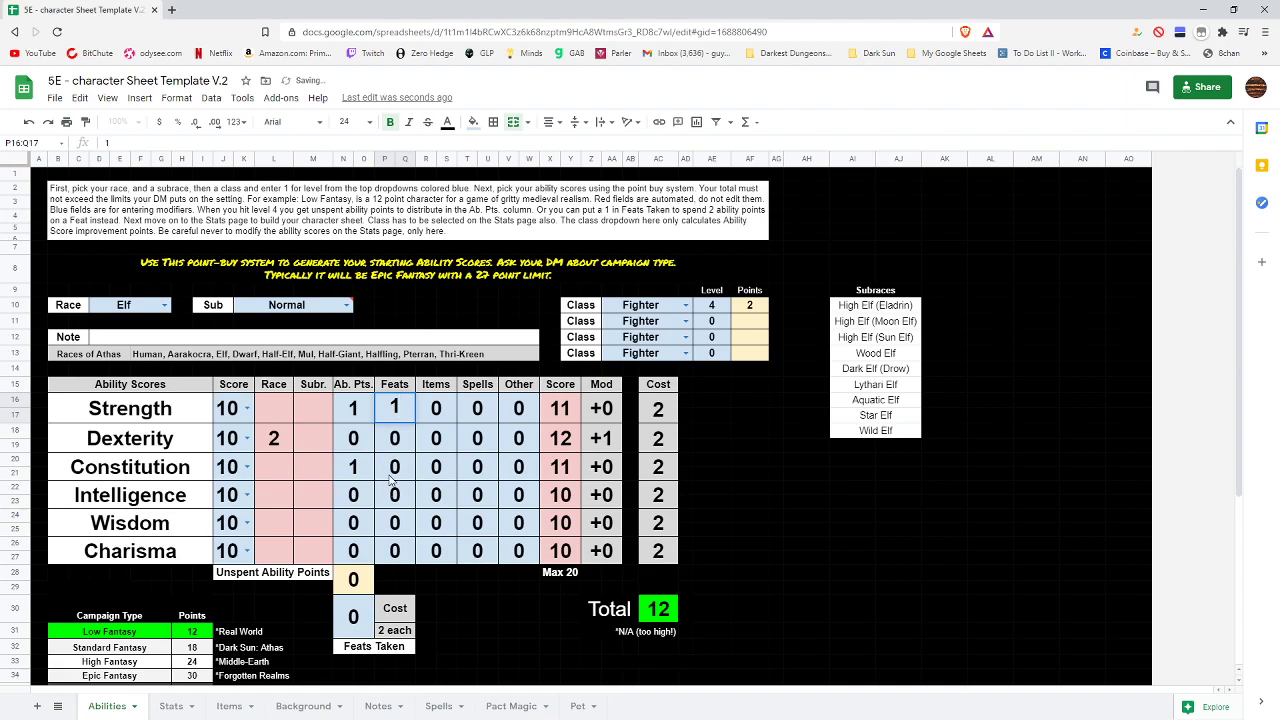
left_click(391, 470)
type("1")
Reset the Ab. Pts. values of Constitution and Strength to 0.
left_click(353, 467)
type("0")
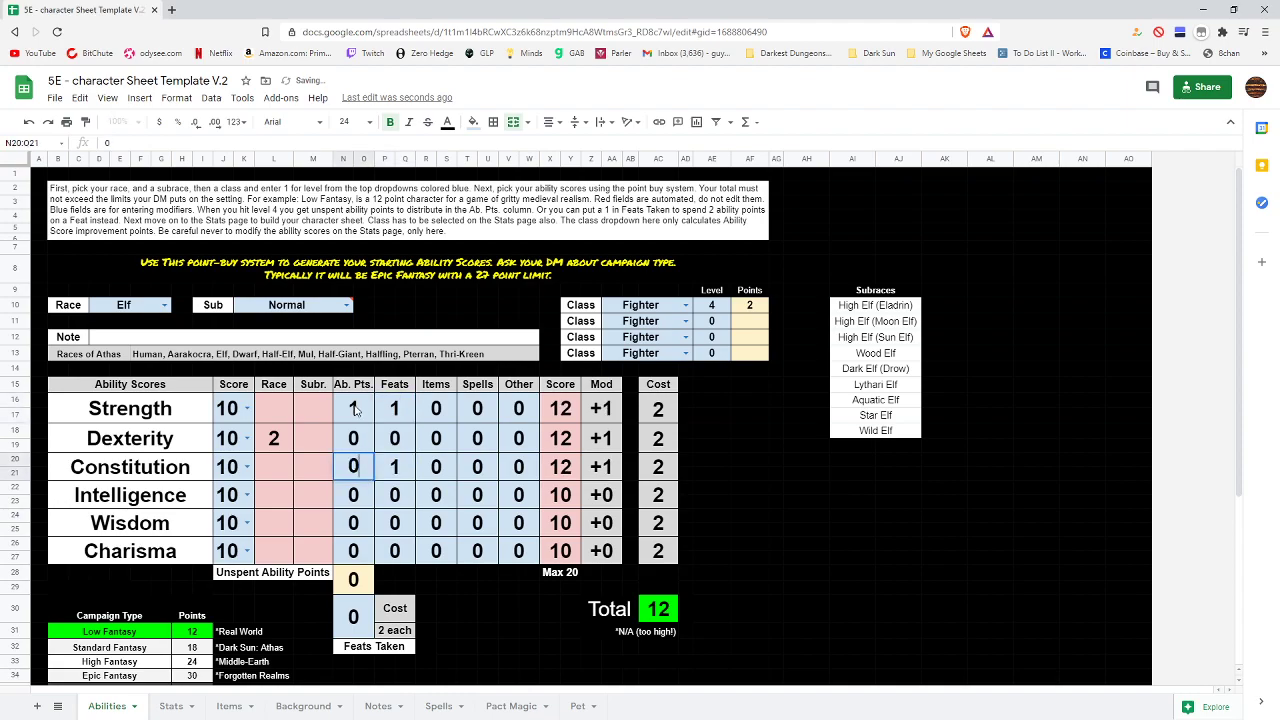
left_click(353, 410)
type("0")
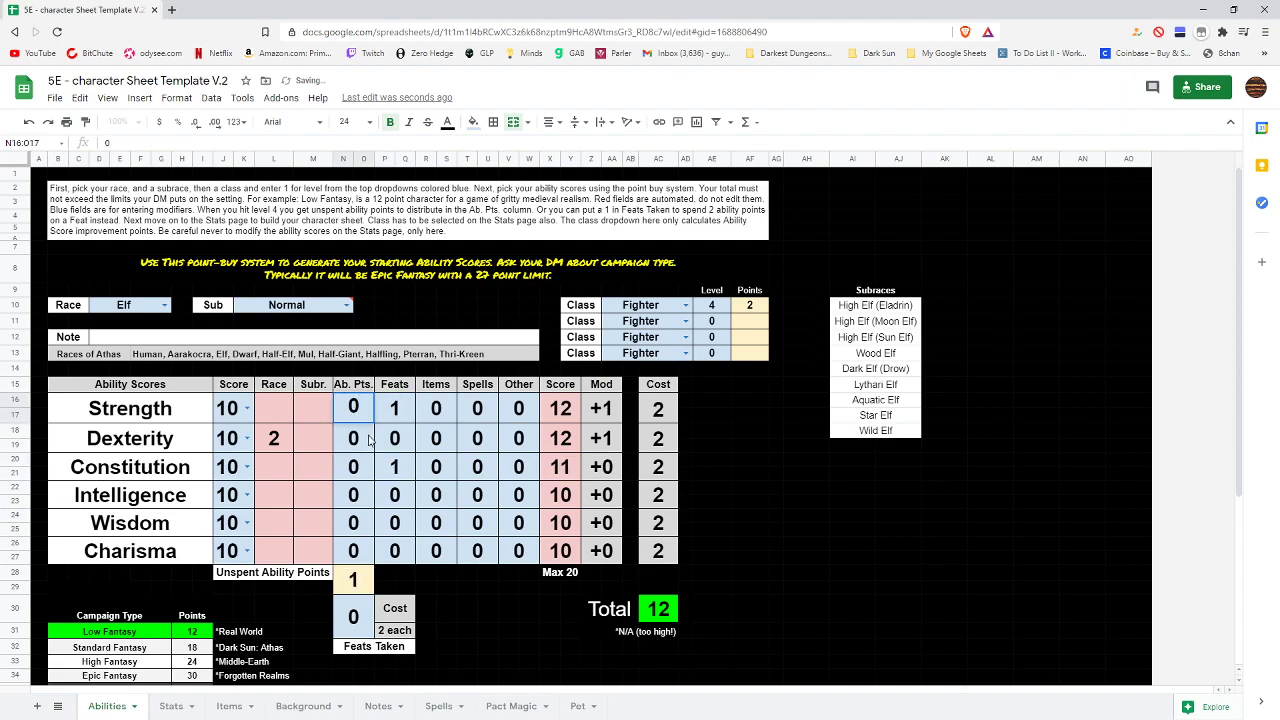
left_click(442, 437)
left_click(484, 446)
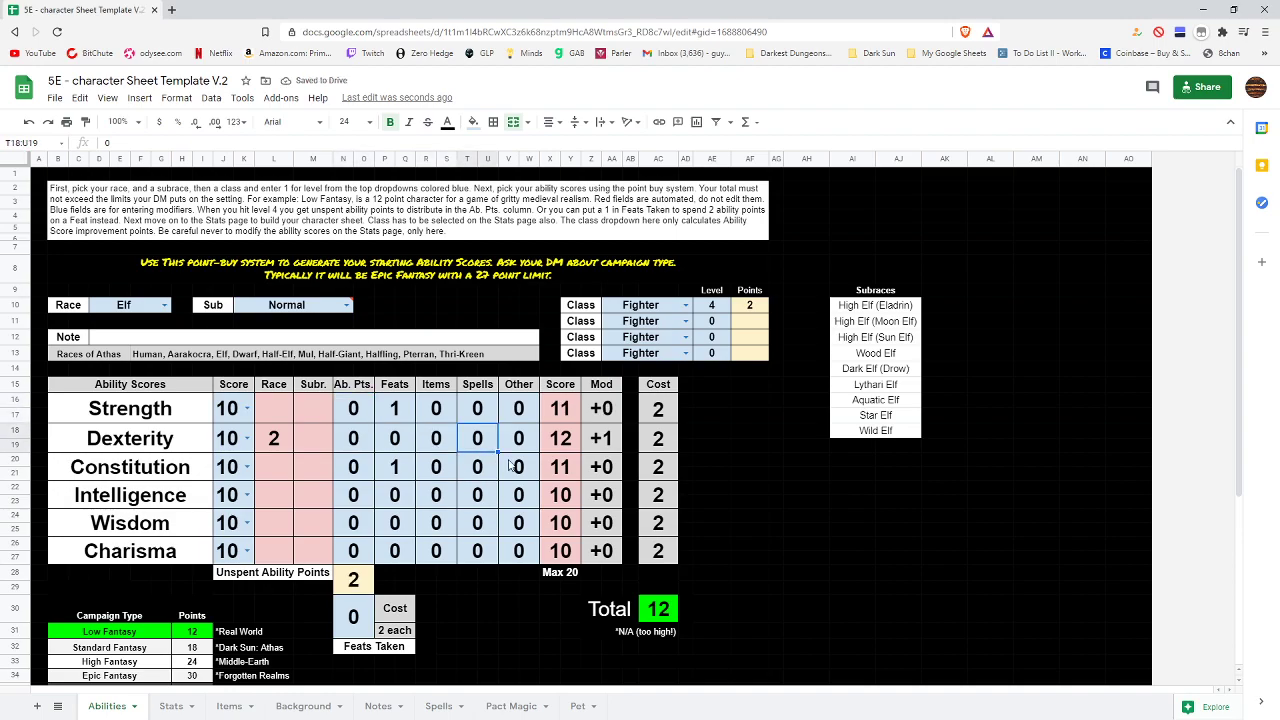
left_click(353, 442)
left_click_drag(353, 442, 518, 442)
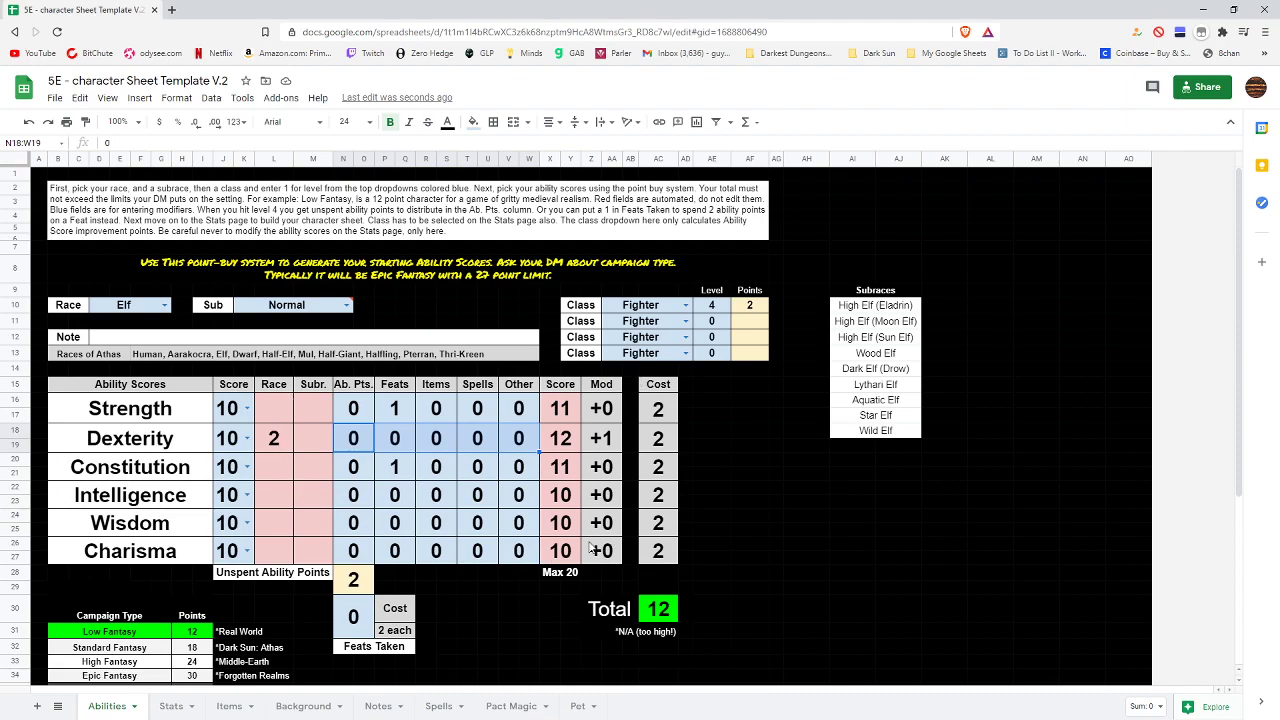
Set Dexterity's base score to 18 in the point-buy table.
scroll(618, 631, "down", 3)
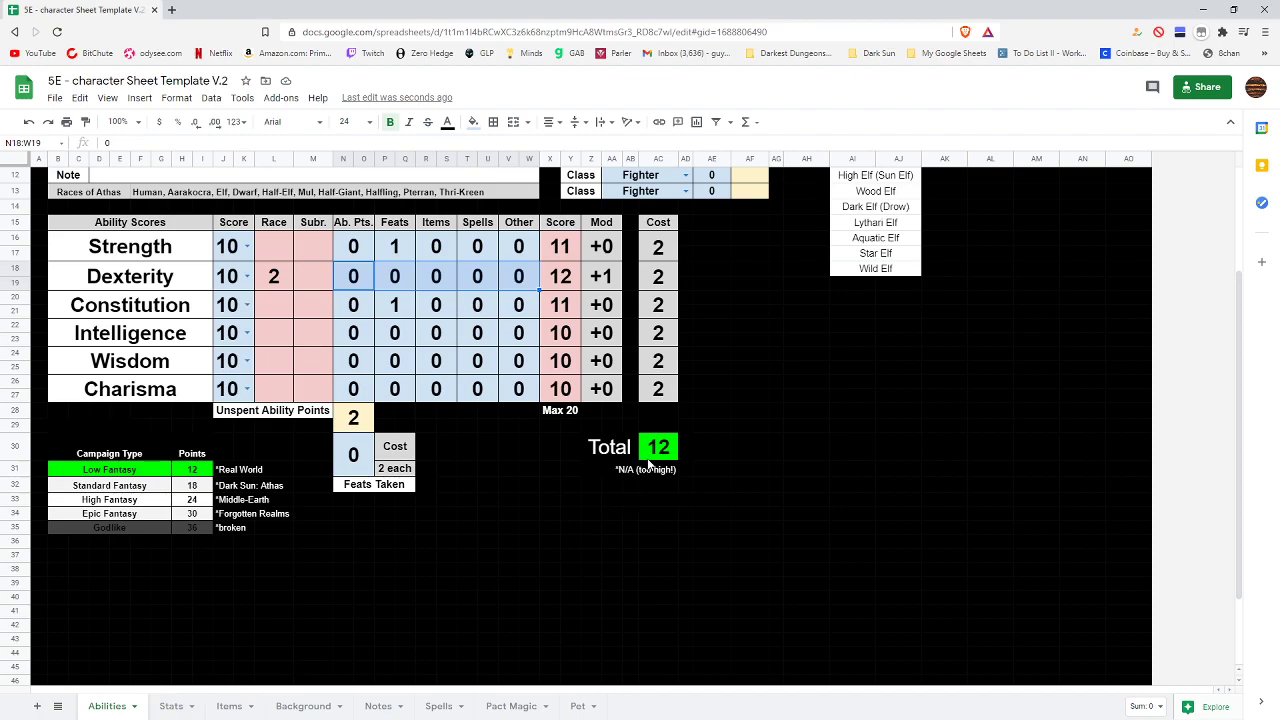
left_click(248, 278)
left_click(248, 278)
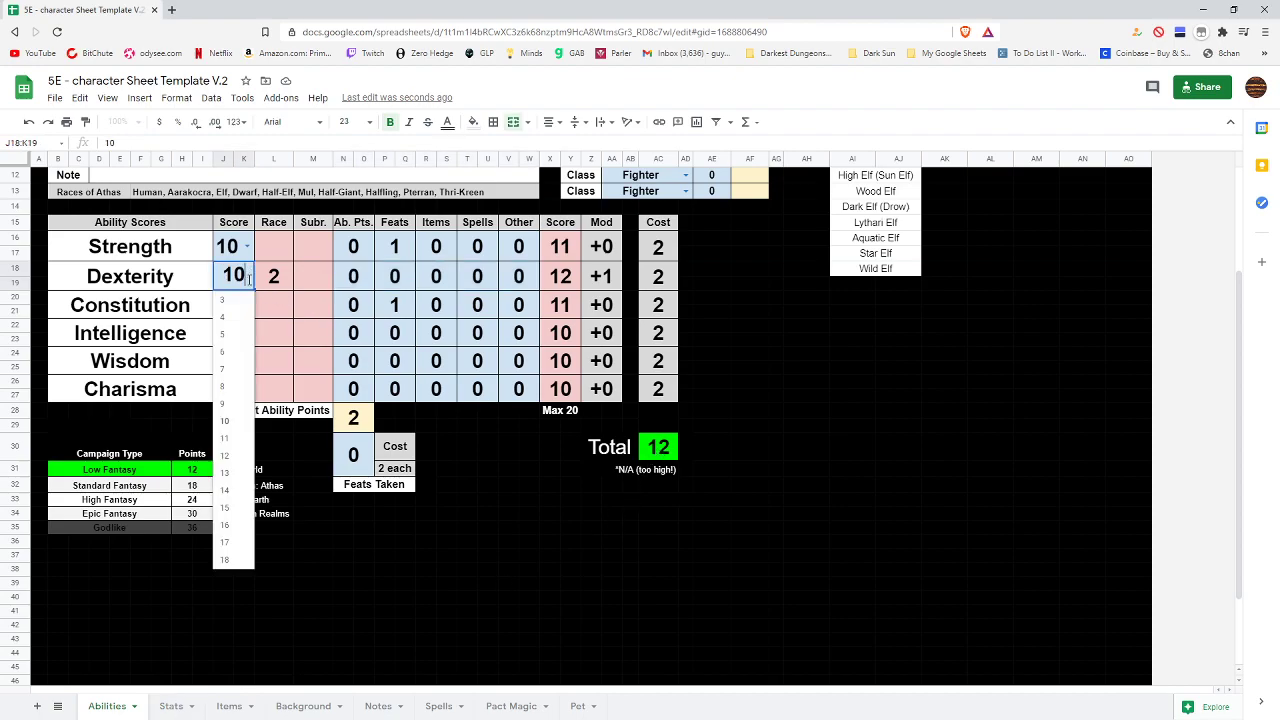
left_click(232, 560)
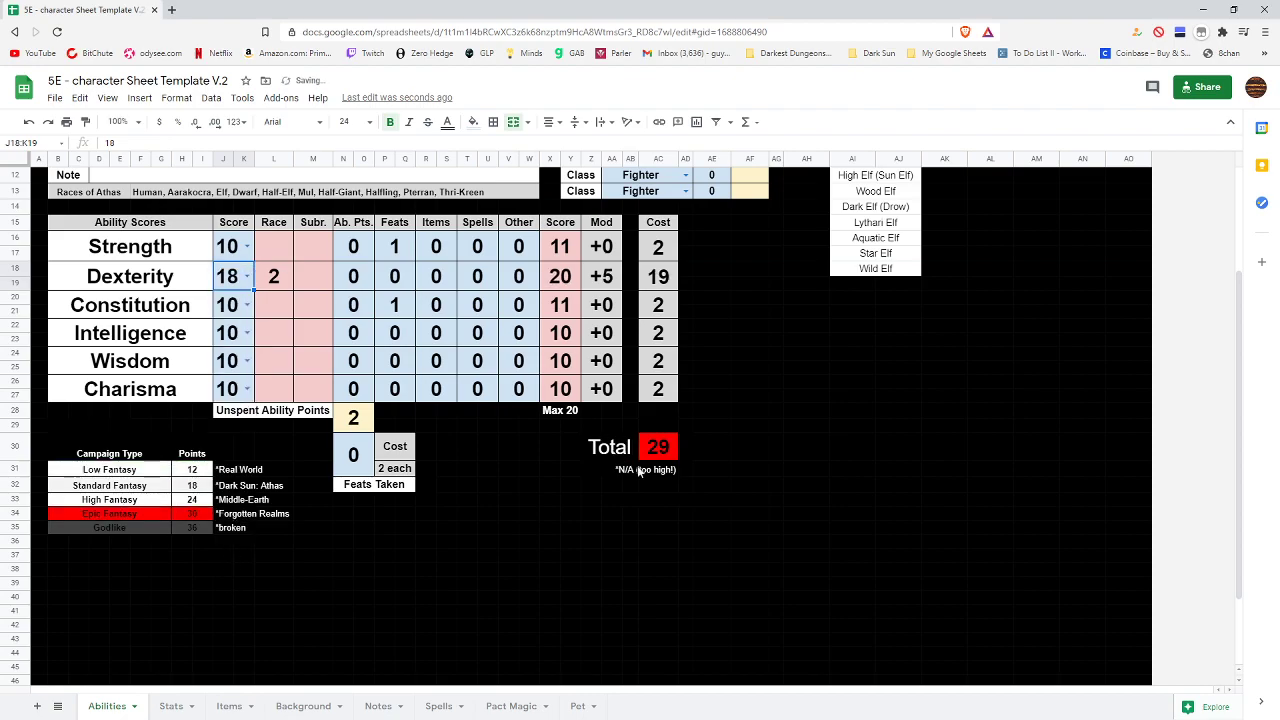
Lower Charisma's base score to 3 in the point-buy table.
left_click(240, 389)
left_click(247, 391)
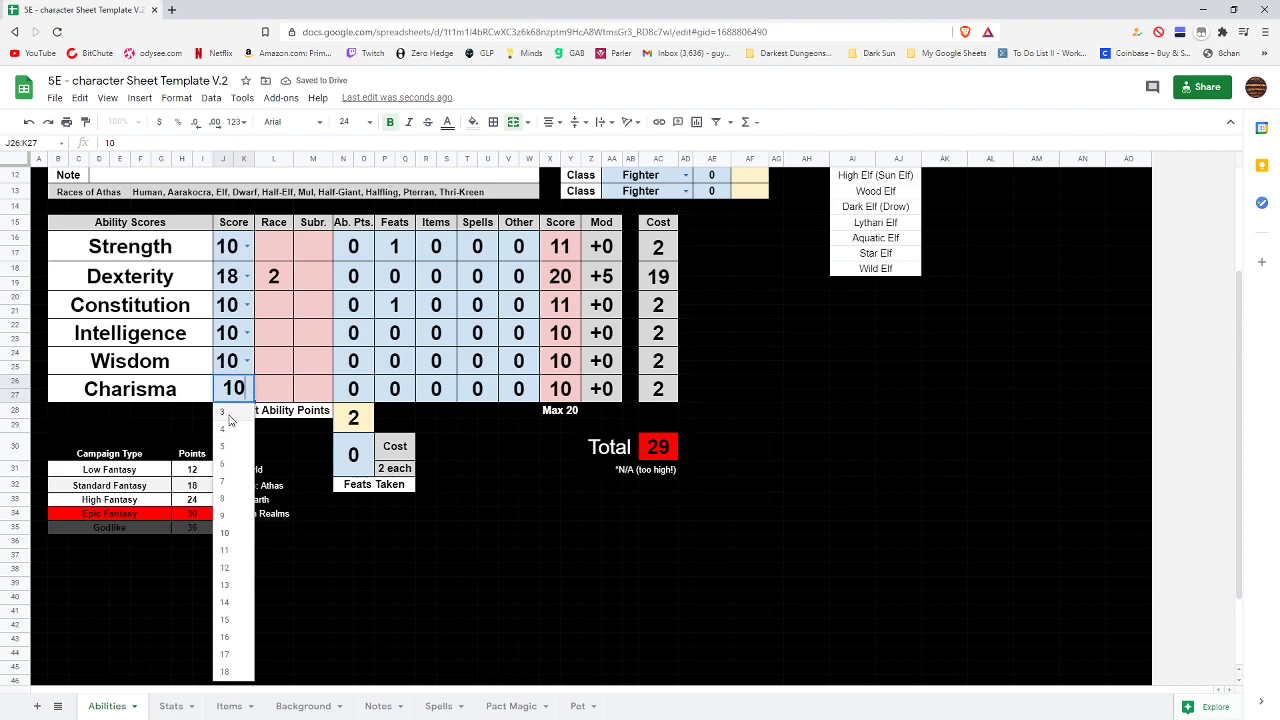
left_click(232, 411)
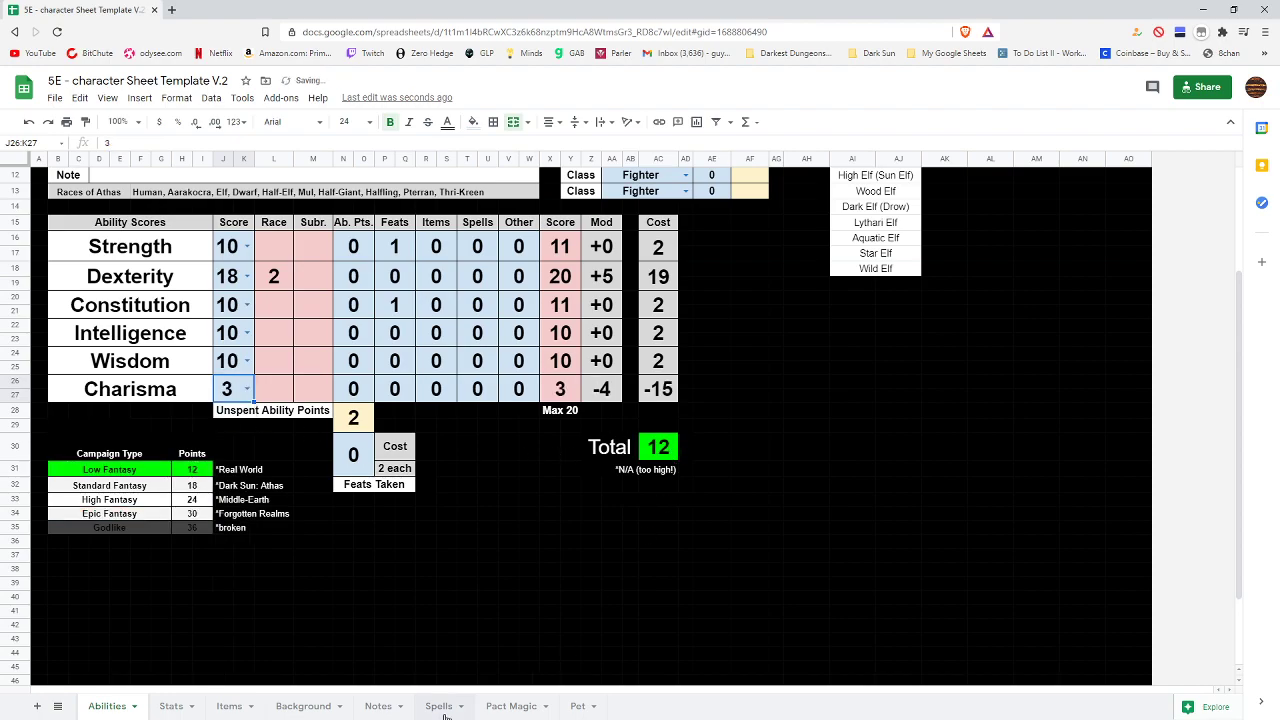
On the Stats sheet, enter dfg as the character name.
left_click(172, 706)
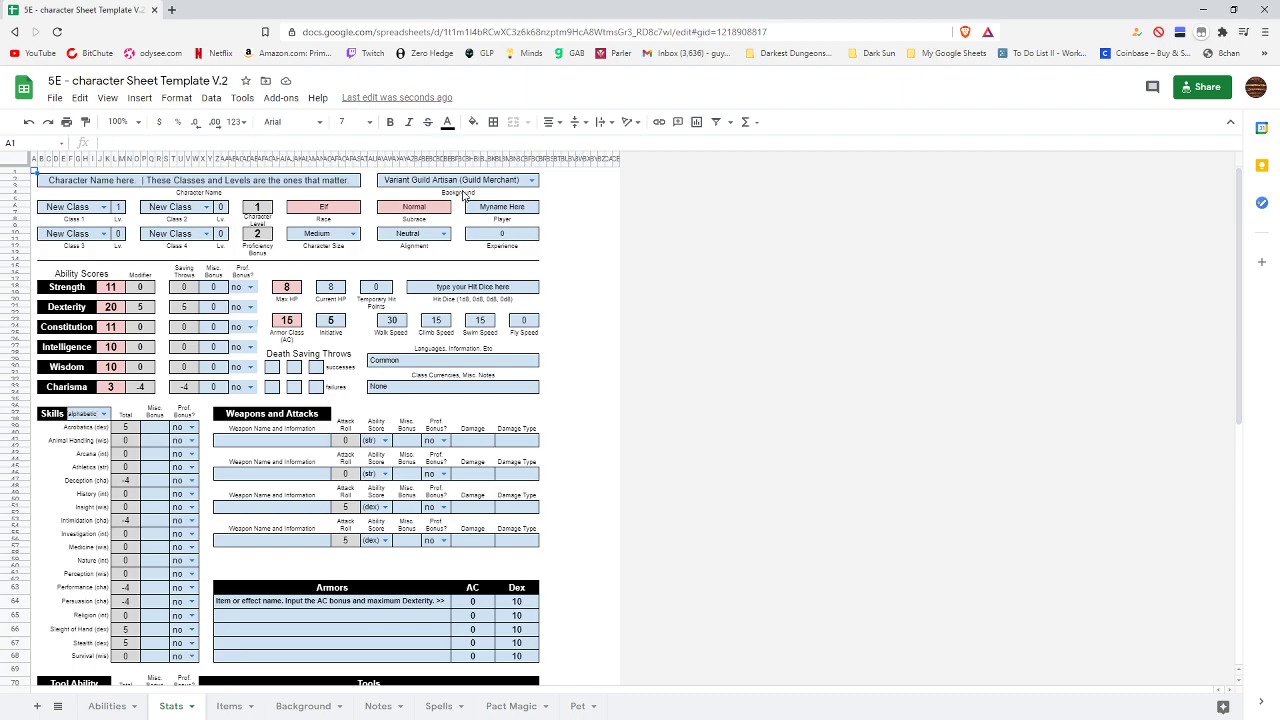
left_click(118, 187)
type("dfg")
Set the character's background to Baldar's Gate Entertainer.
left_click(470, 186)
left_click(531, 180)
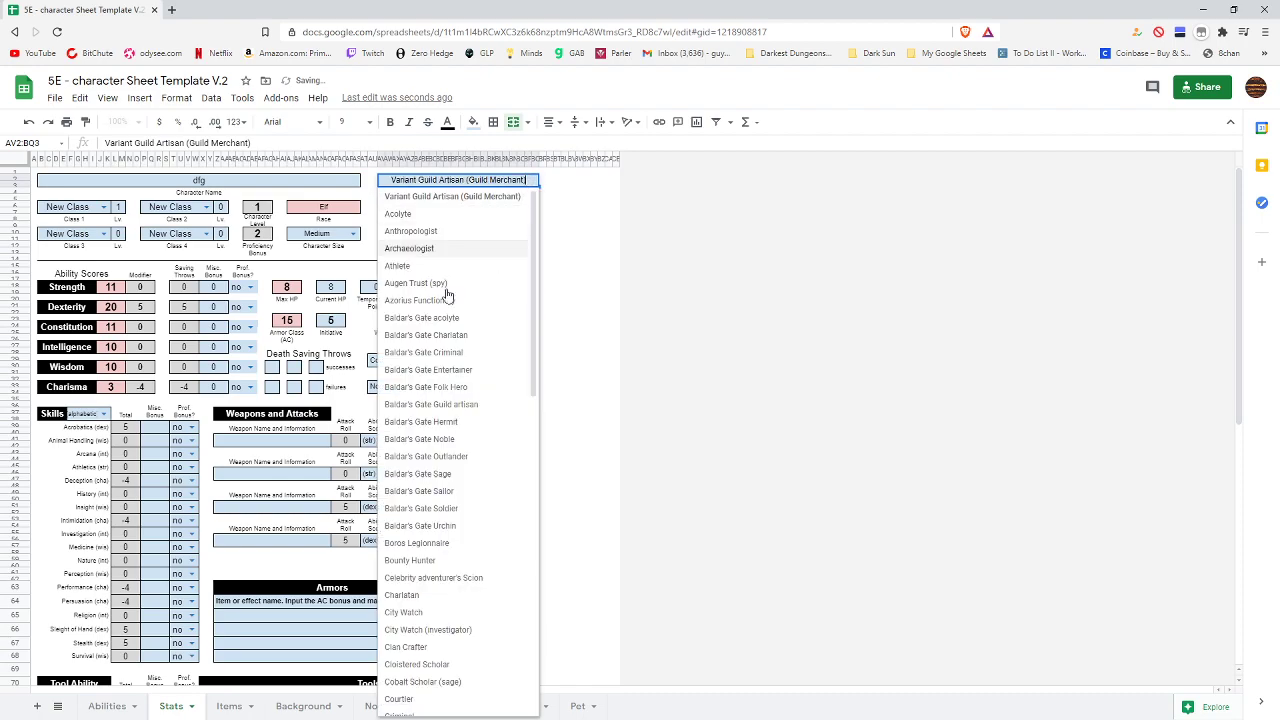
left_click(452, 383)
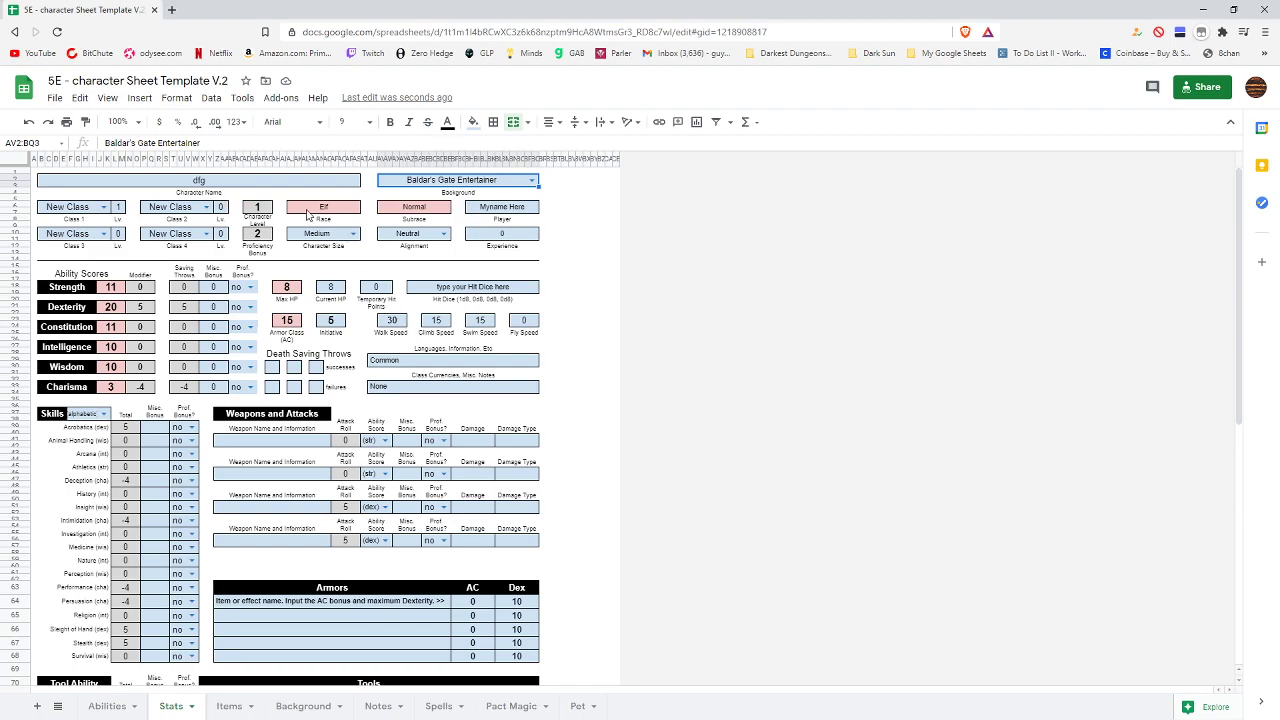
left_click(110, 704)
left_click(168, 706)
left_click(52, 99)
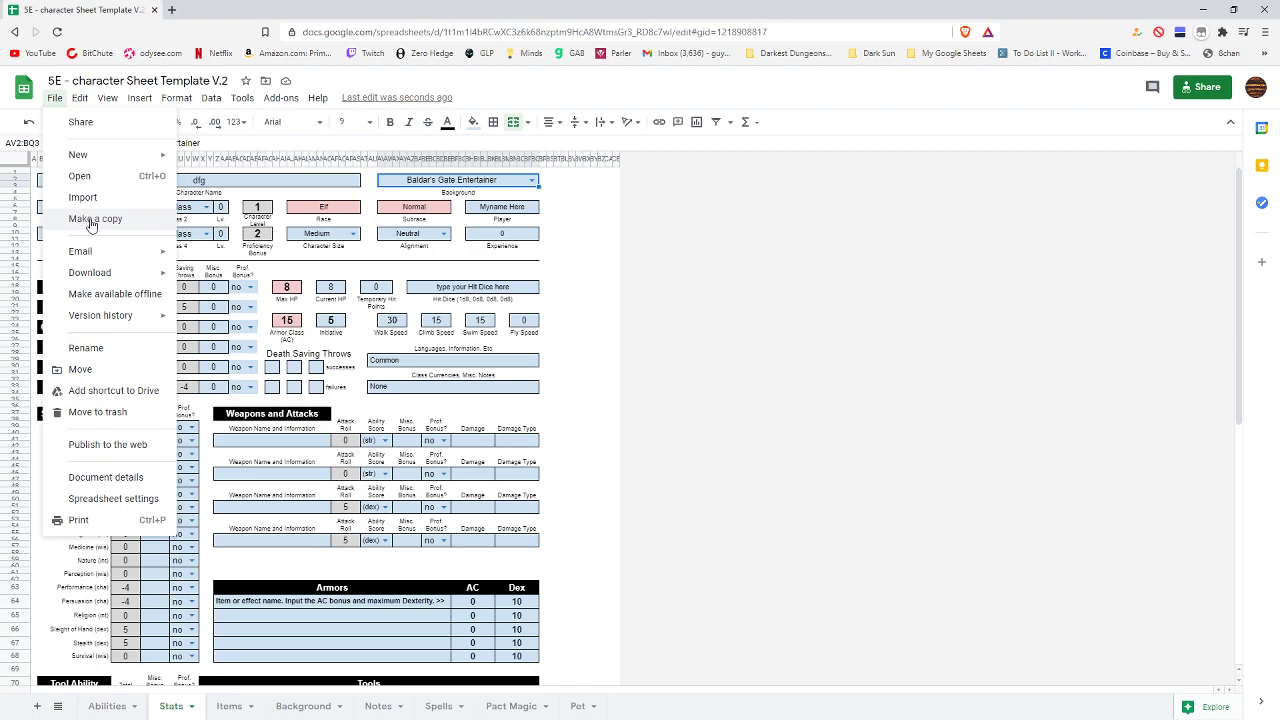
left_click(618, 452)
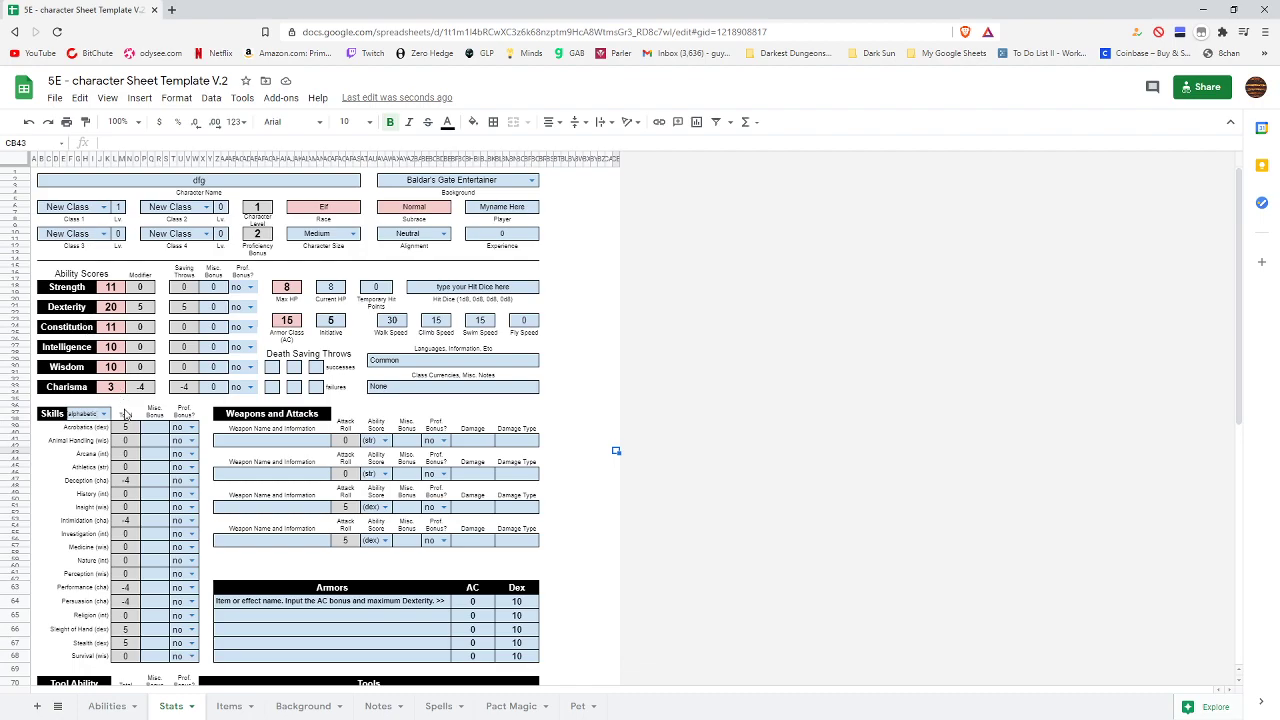
Try several proficiency bonus options, including yes and X2, for the Strength saving throw and reset it to no.
left_click(251, 287)
left_click(241, 302)
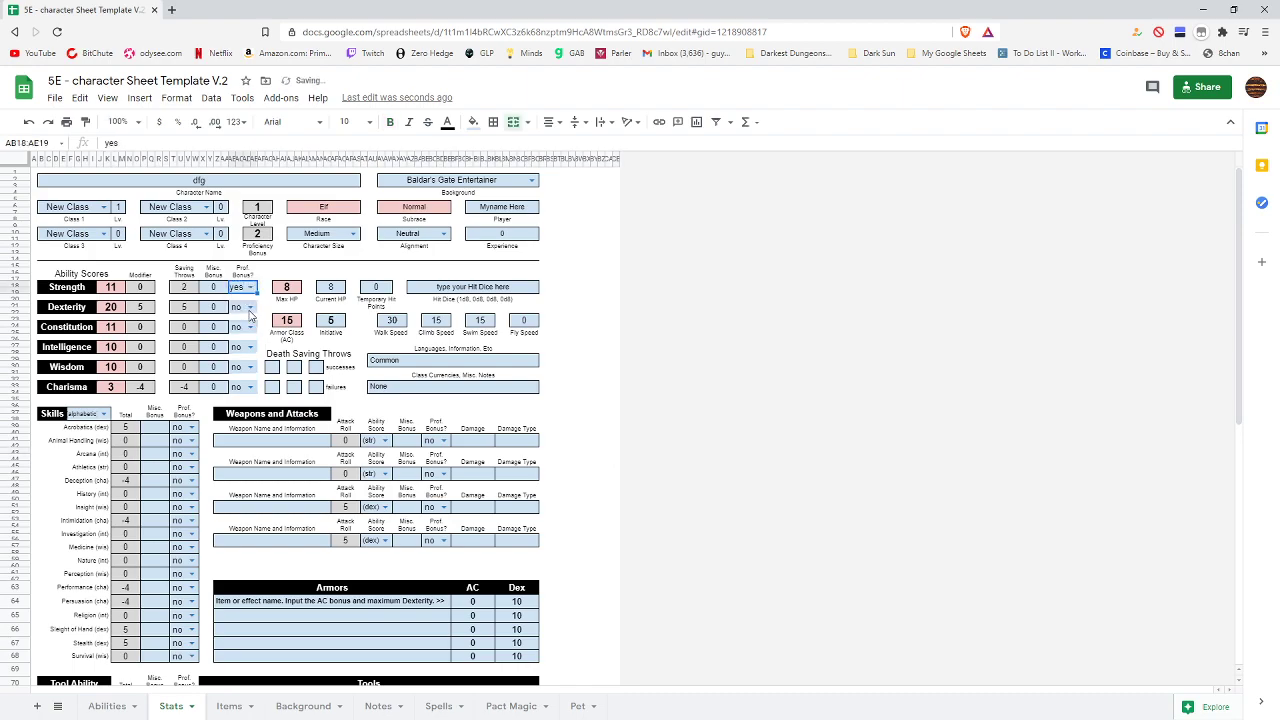
left_click(252, 287)
left_click(242, 354)
left_click(252, 289)
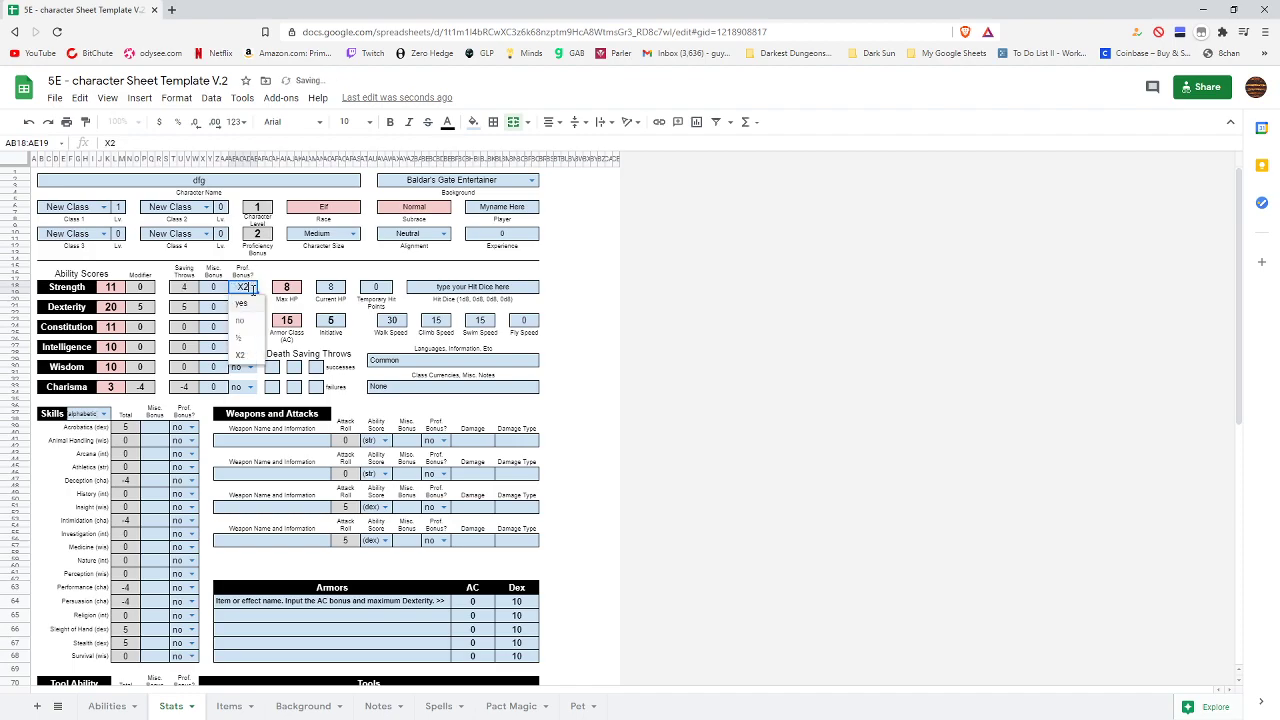
left_click(253, 345)
left_click(251, 288)
left_click(248, 326)
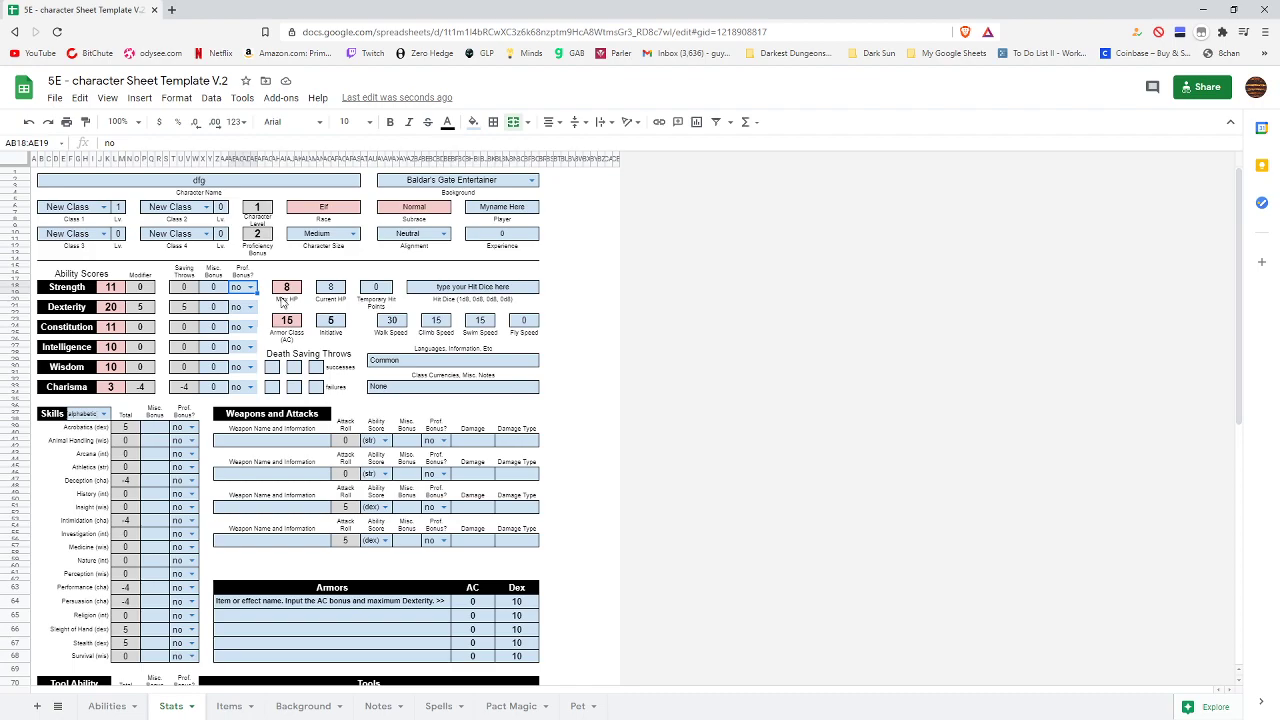
Set the character's alignment to Lawful Neutral.
left_click(515, 239)
left_click(513, 208)
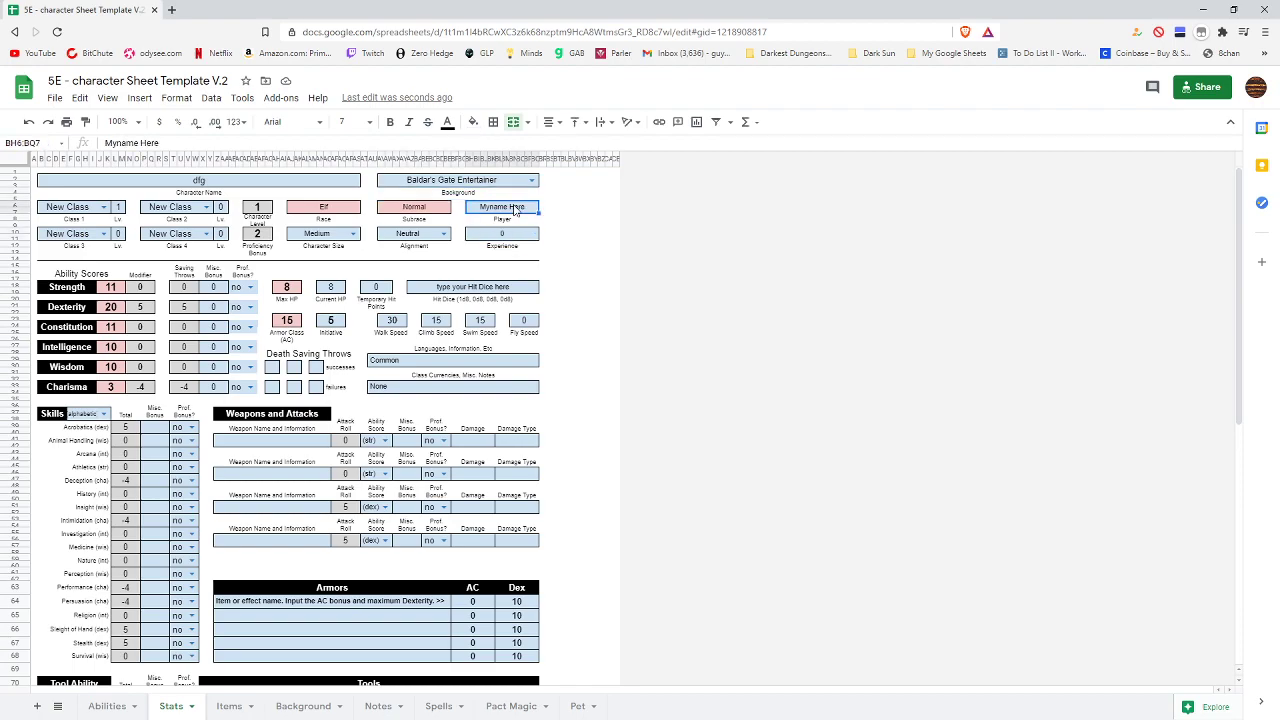
left_click(446, 234)
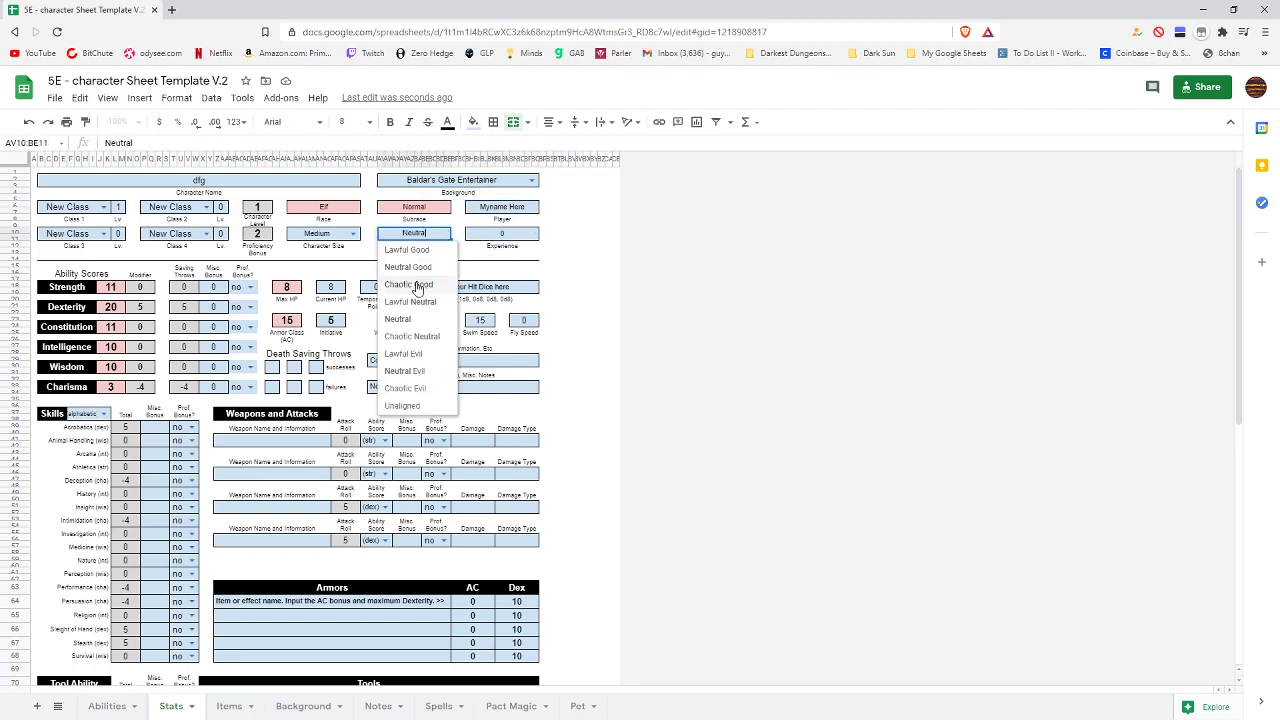
left_click(414, 300)
Try Large as the character size and settle on Small.
left_click(353, 234)
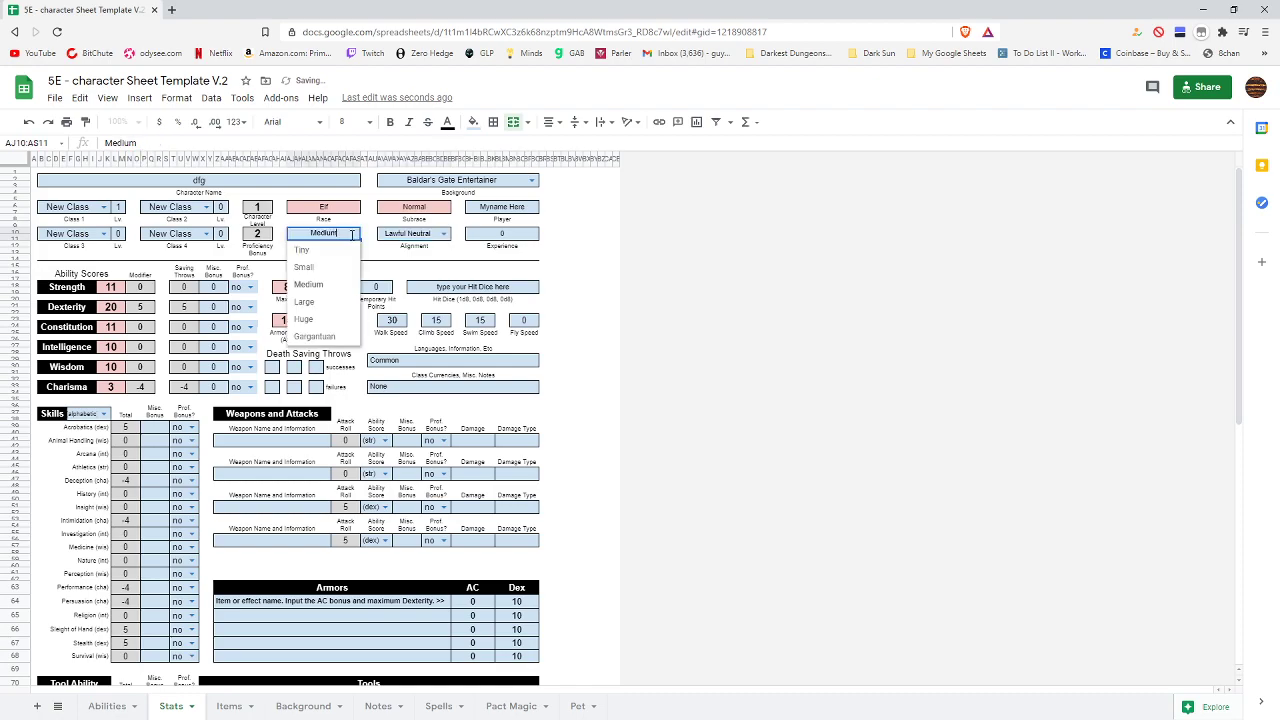
left_click(322, 301)
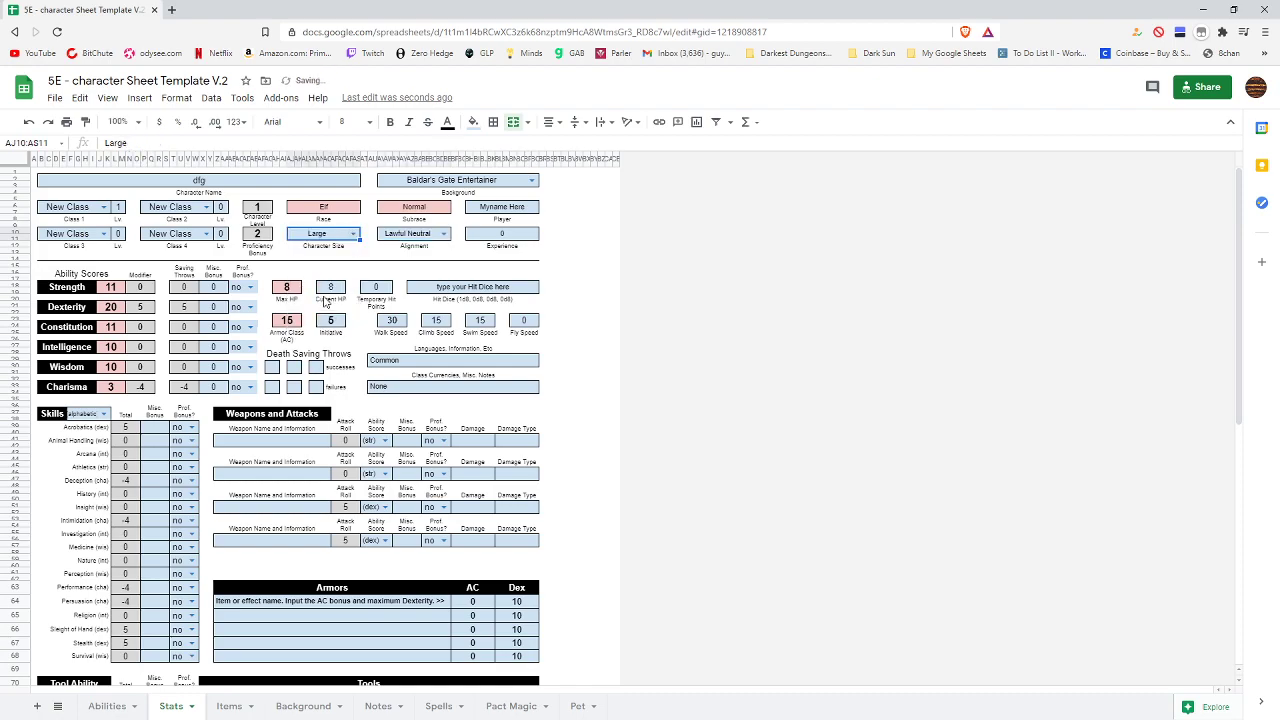
left_click(353, 234)
left_click(323, 272)
Set the AC bonus of the first row in the Armors table to 10.
scroll(286, 319, "down", 3)
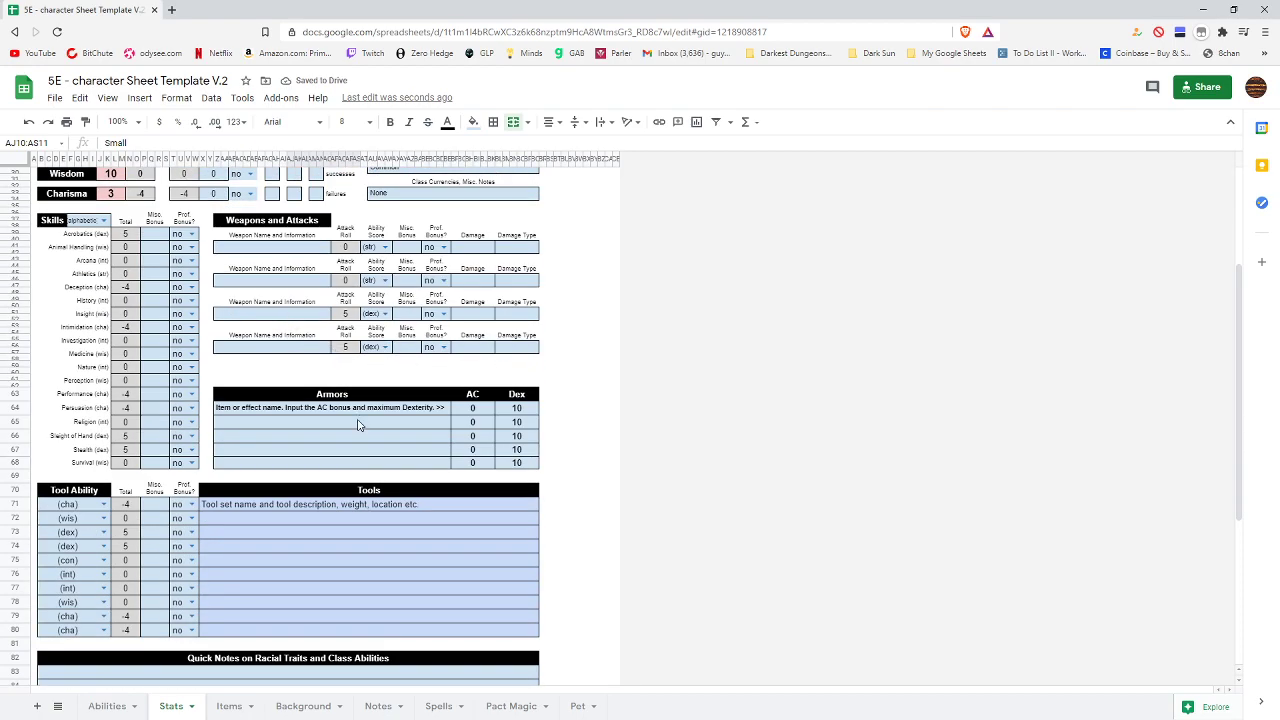
left_click_drag(277, 417, 275, 466)
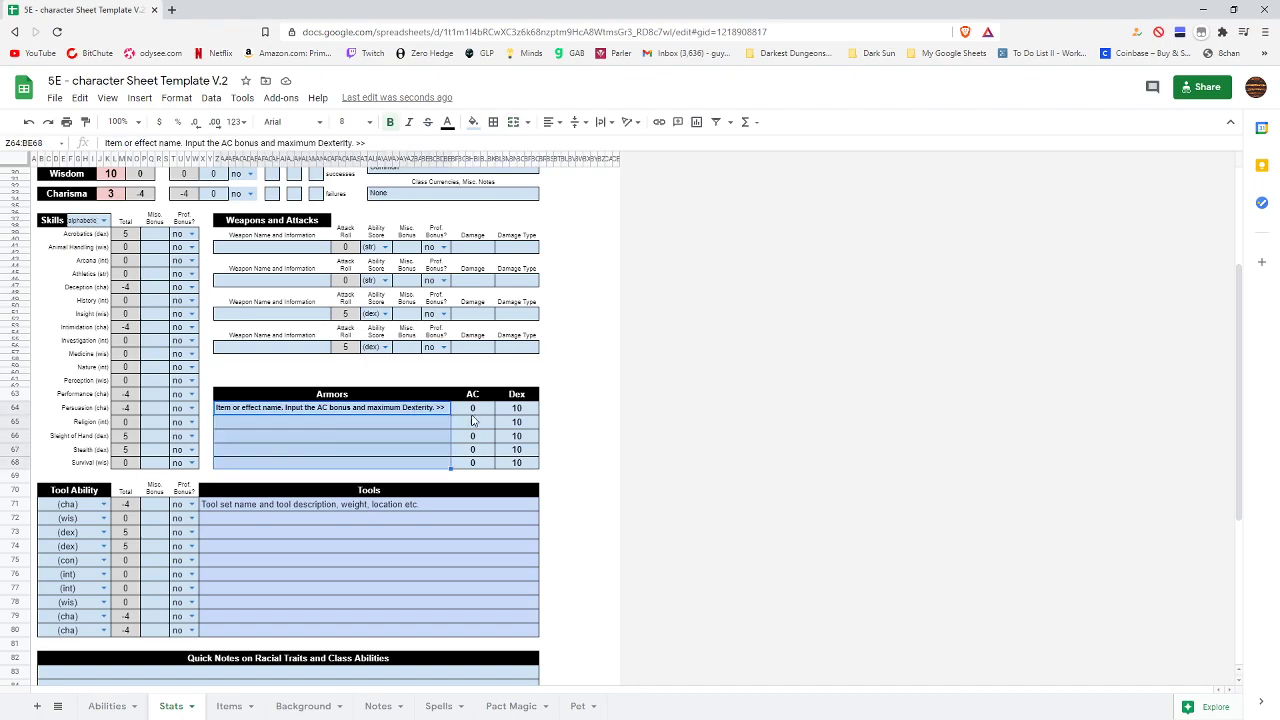
left_click_drag(475, 409, 476, 463)
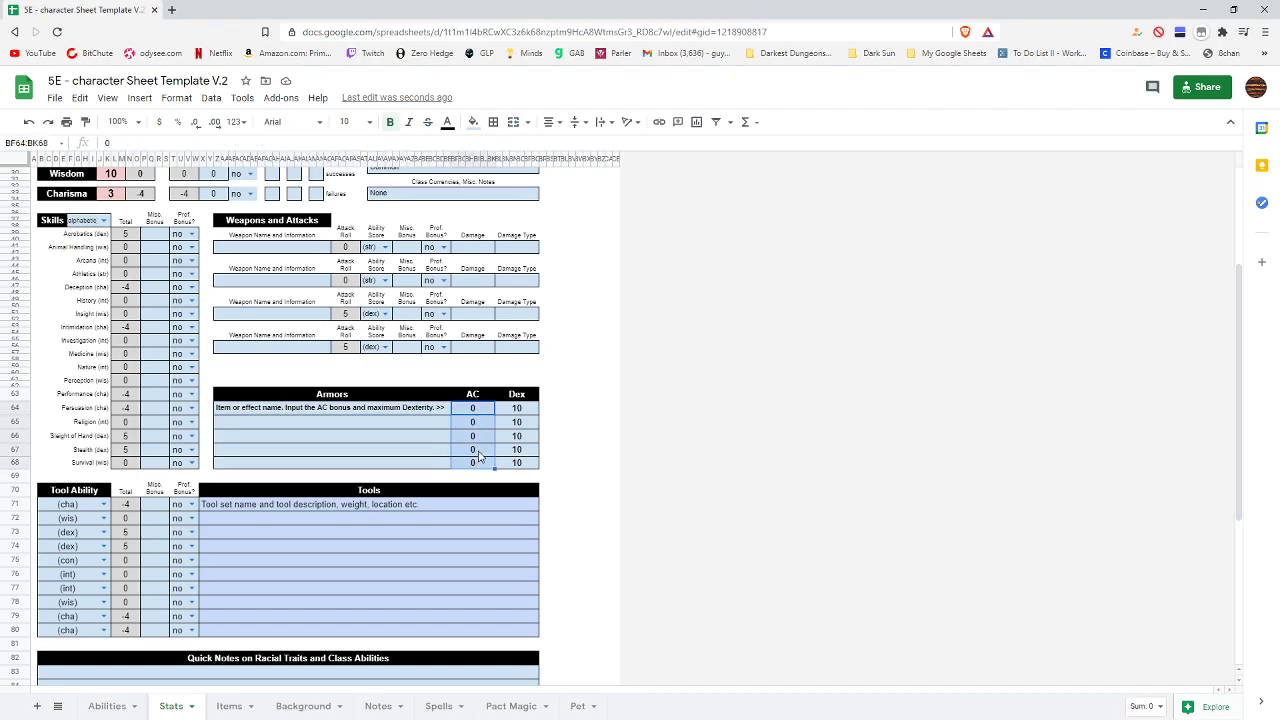
left_click(517, 413)
left_click_drag(516, 415, 516, 463)
left_click(486, 416)
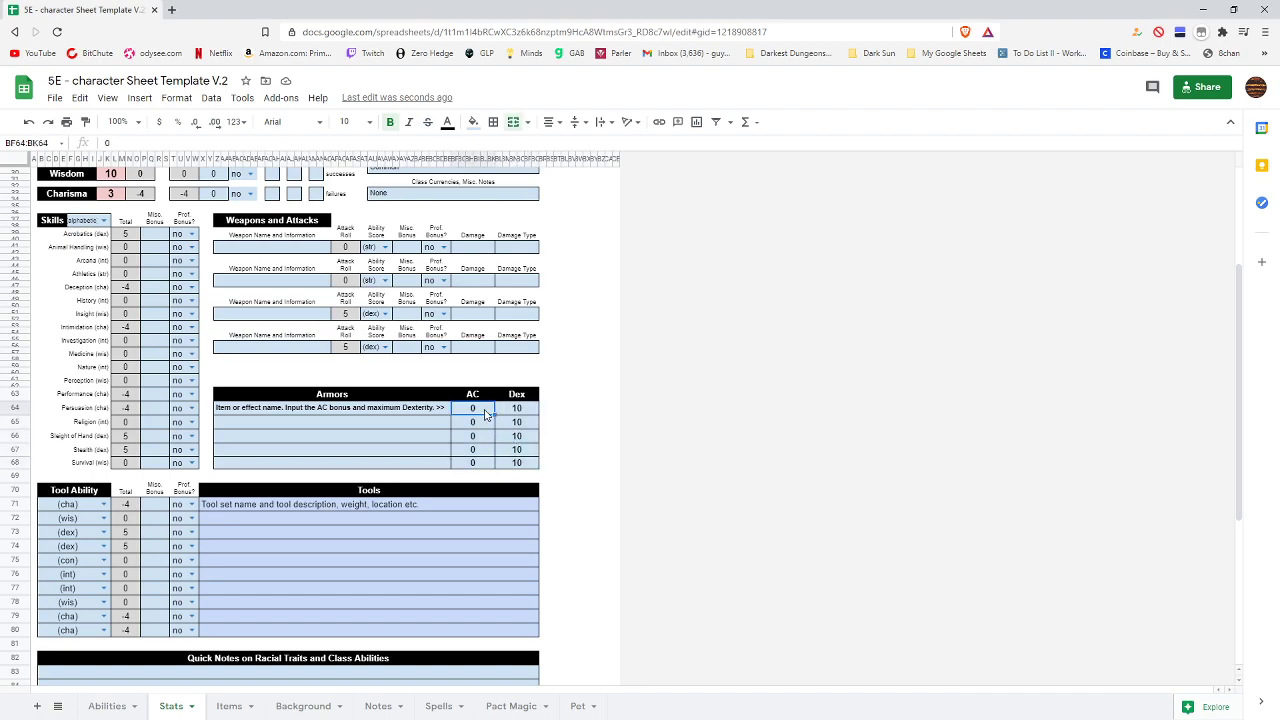
type("10")
left_click(616, 449)
Set the maximum Dexterity of the first Armors row to 0.
scroll(616, 449, "up", 3)
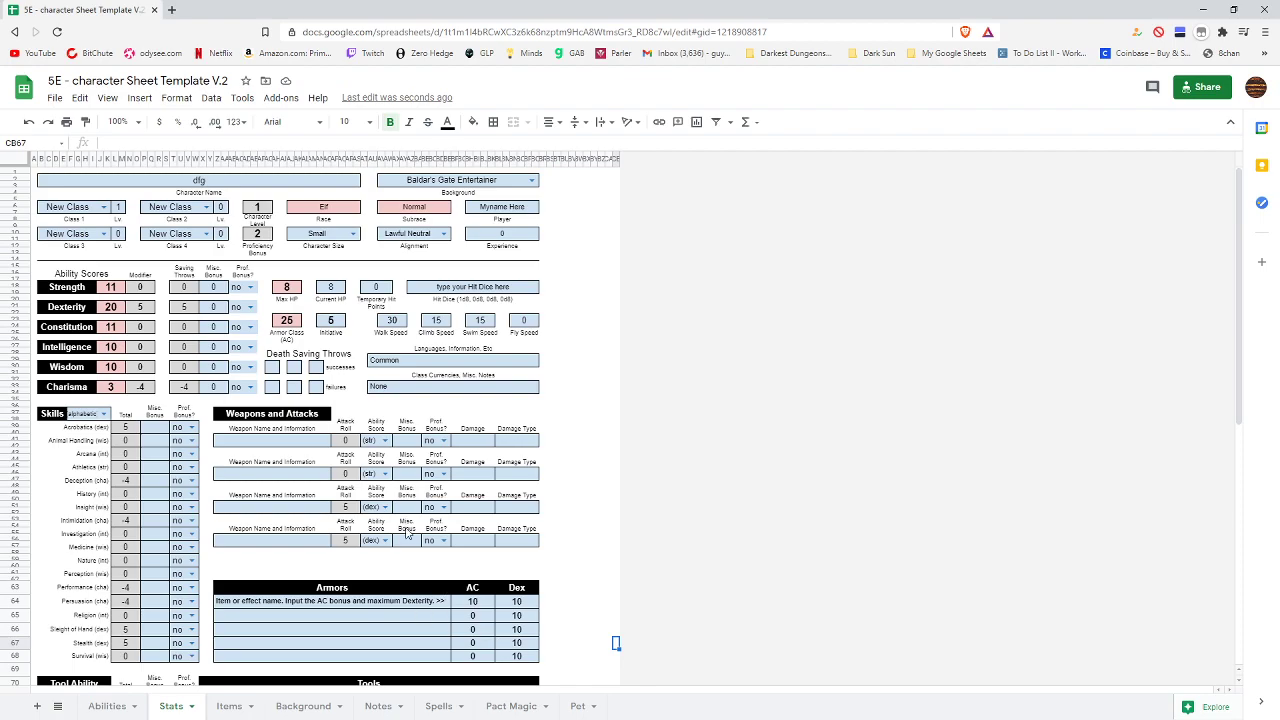
left_click(529, 607)
type("0")
left_click(676, 603)
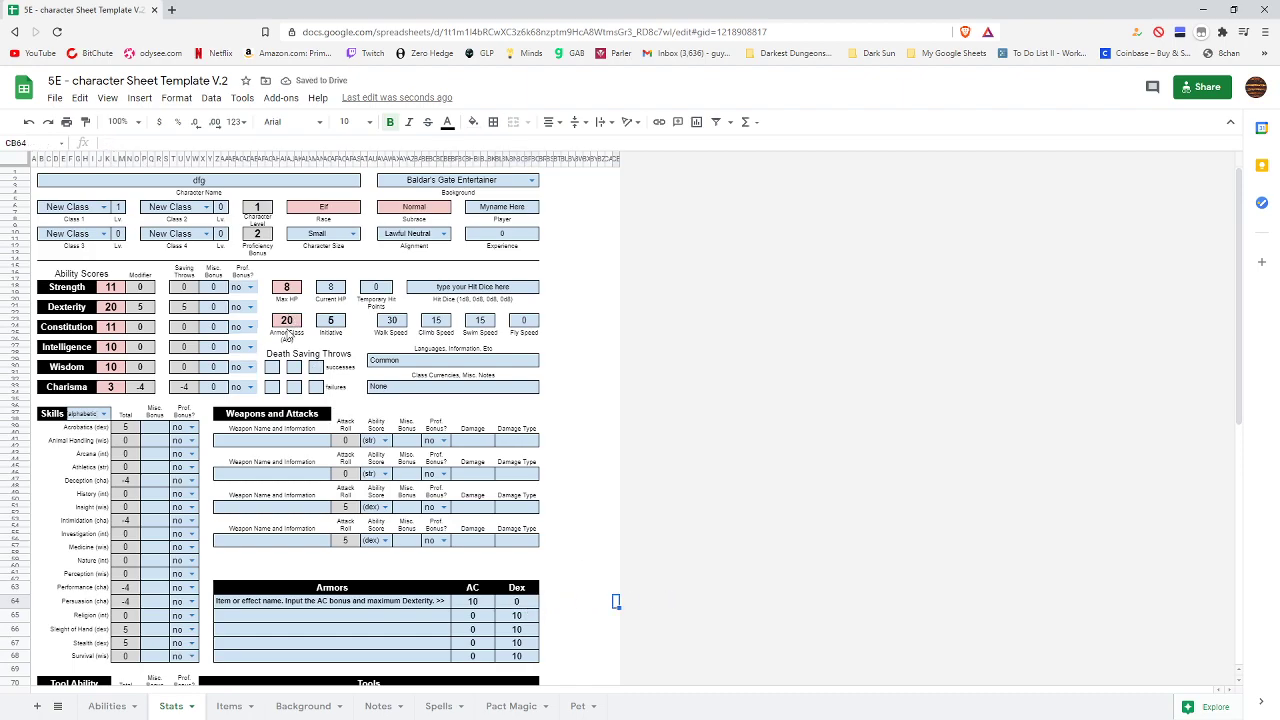
left_click(520, 606)
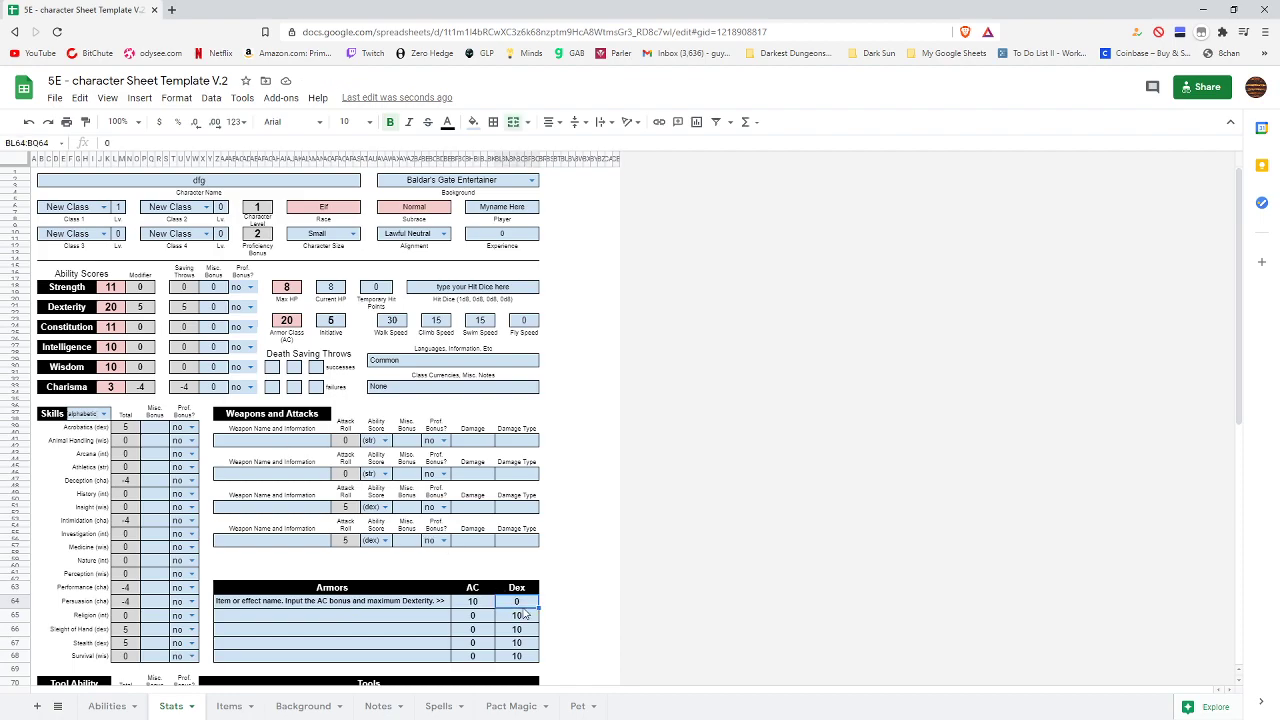
left_click(616, 615)
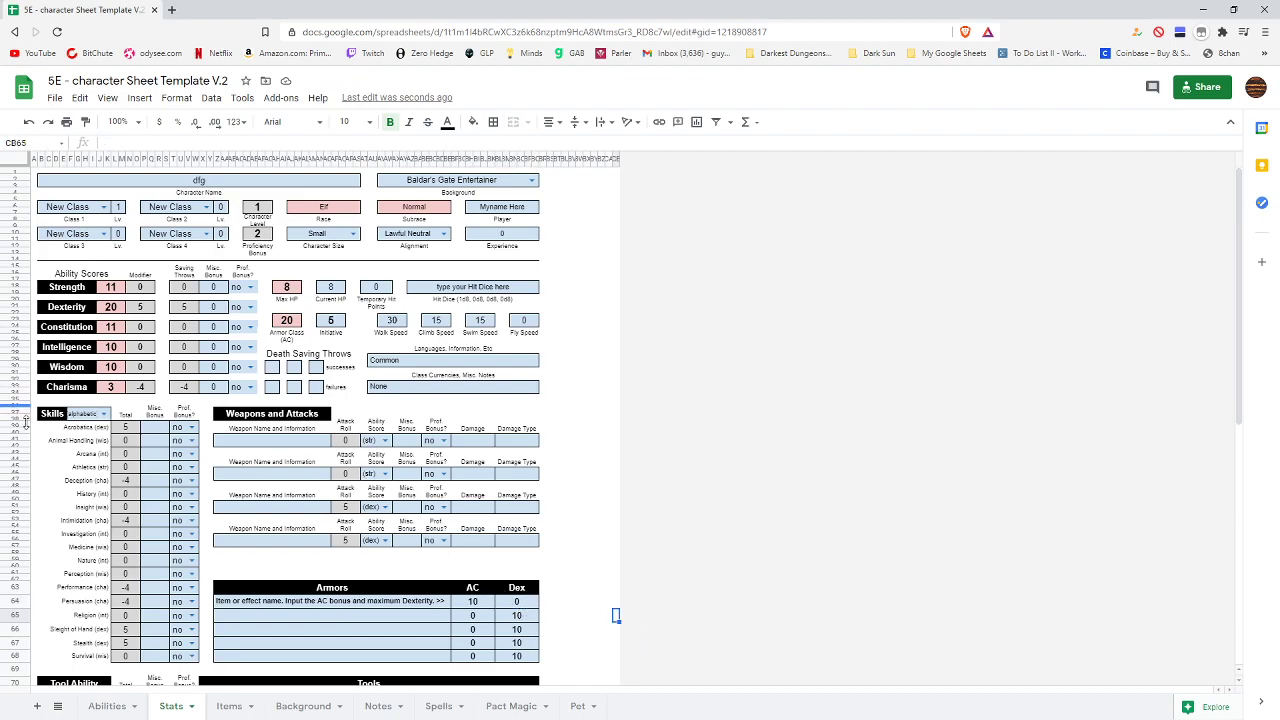
Try ordering the skills list by ability and return it to alphabetic order.
scroll(176, 500, "down", 2)
left_click(104, 334)
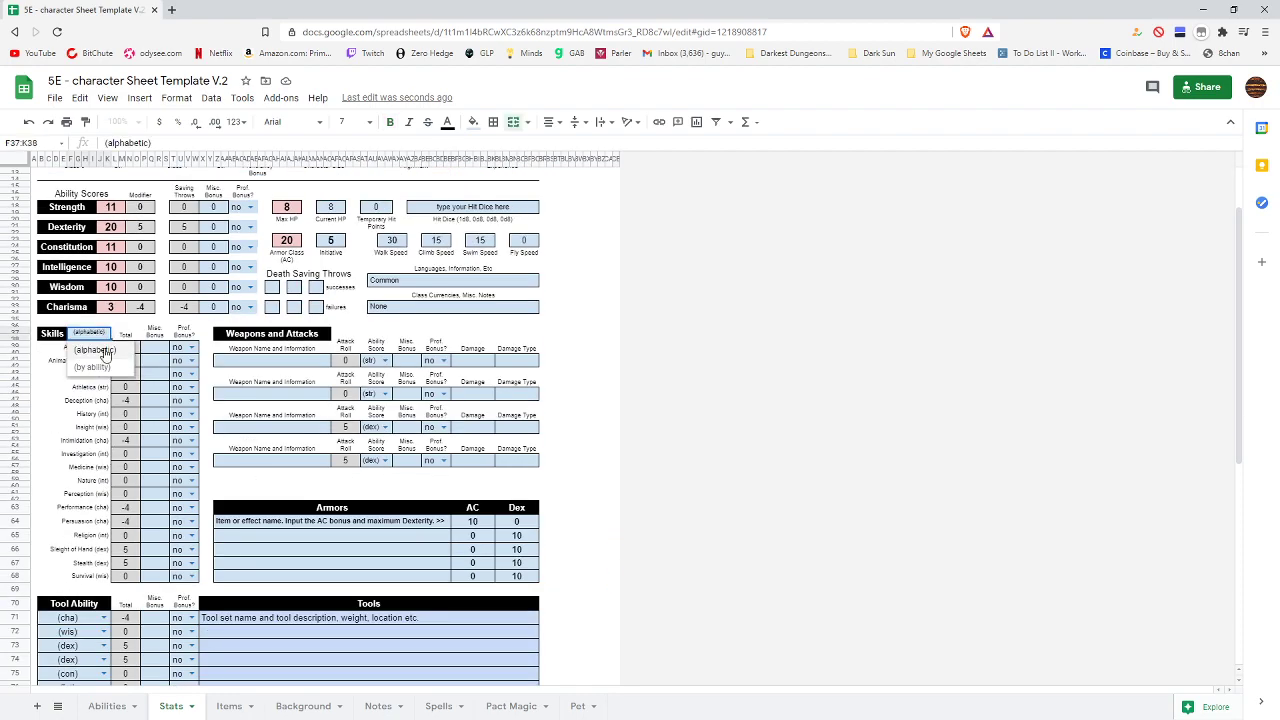
left_click(100, 373)
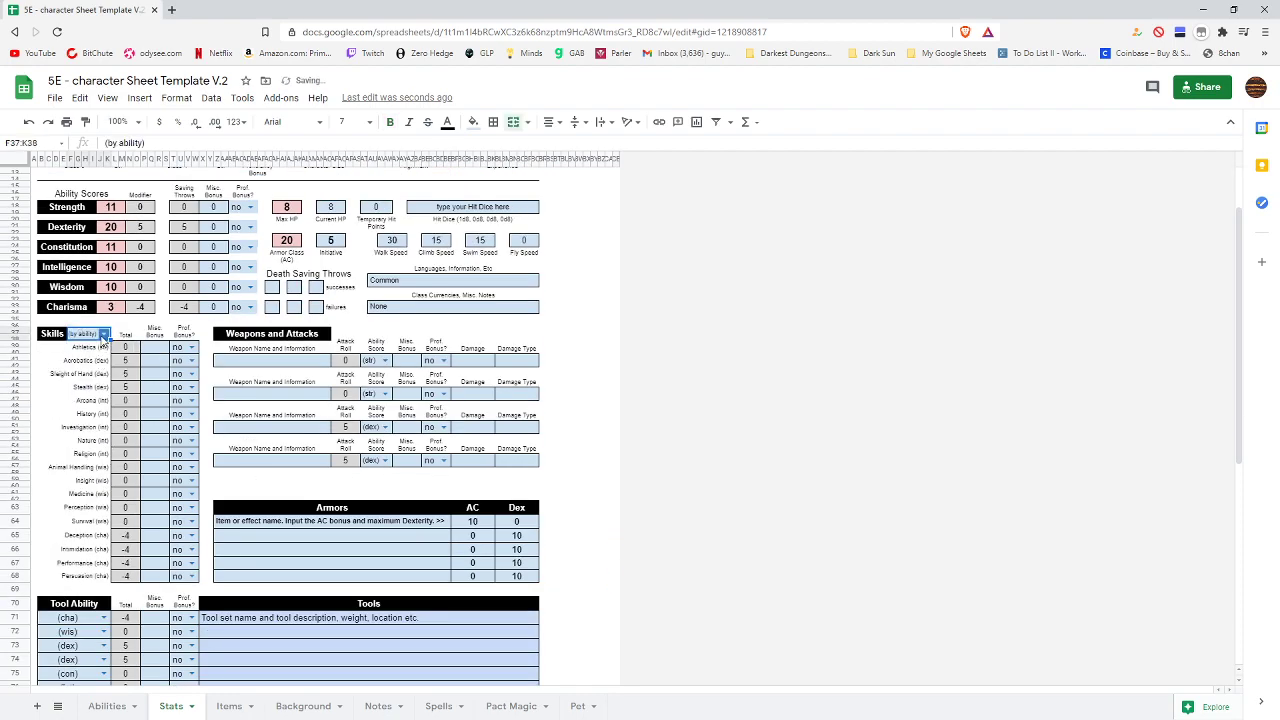
left_click(103, 334)
left_click(96, 351)
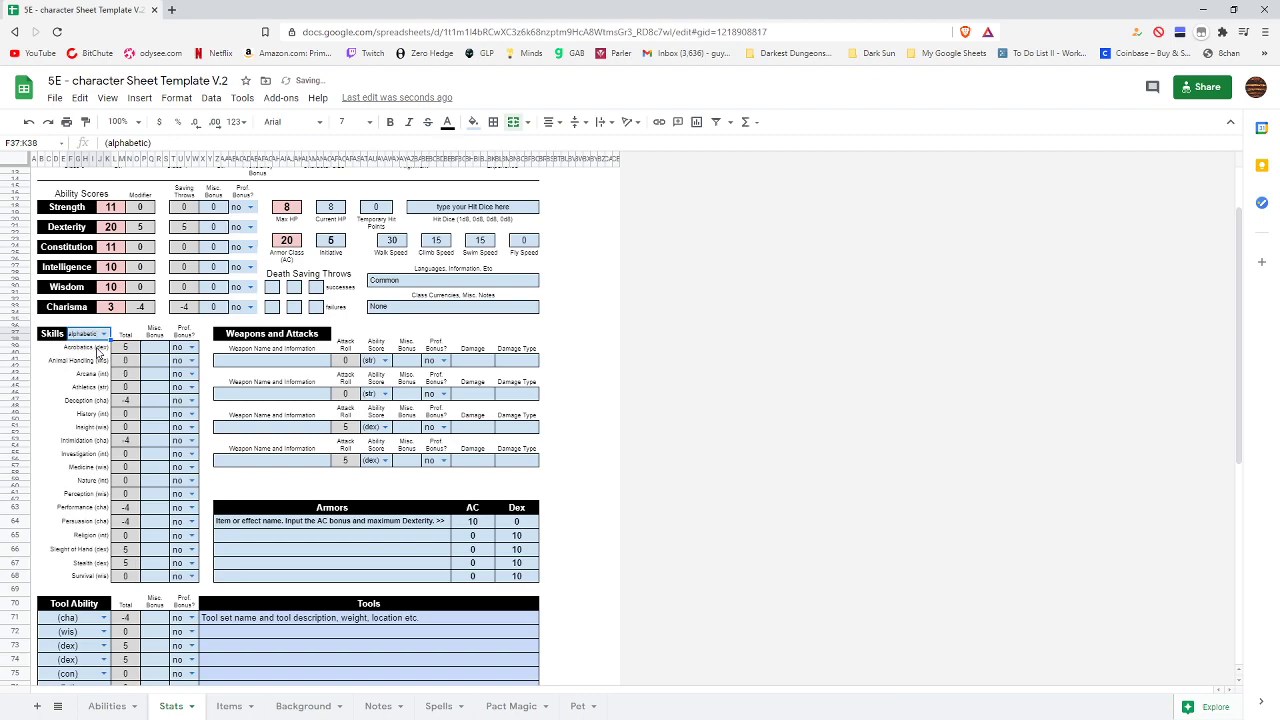
Try a proficiency bonus of yes for the Acrobatics skill and reset it to no.
left_click(191, 347)
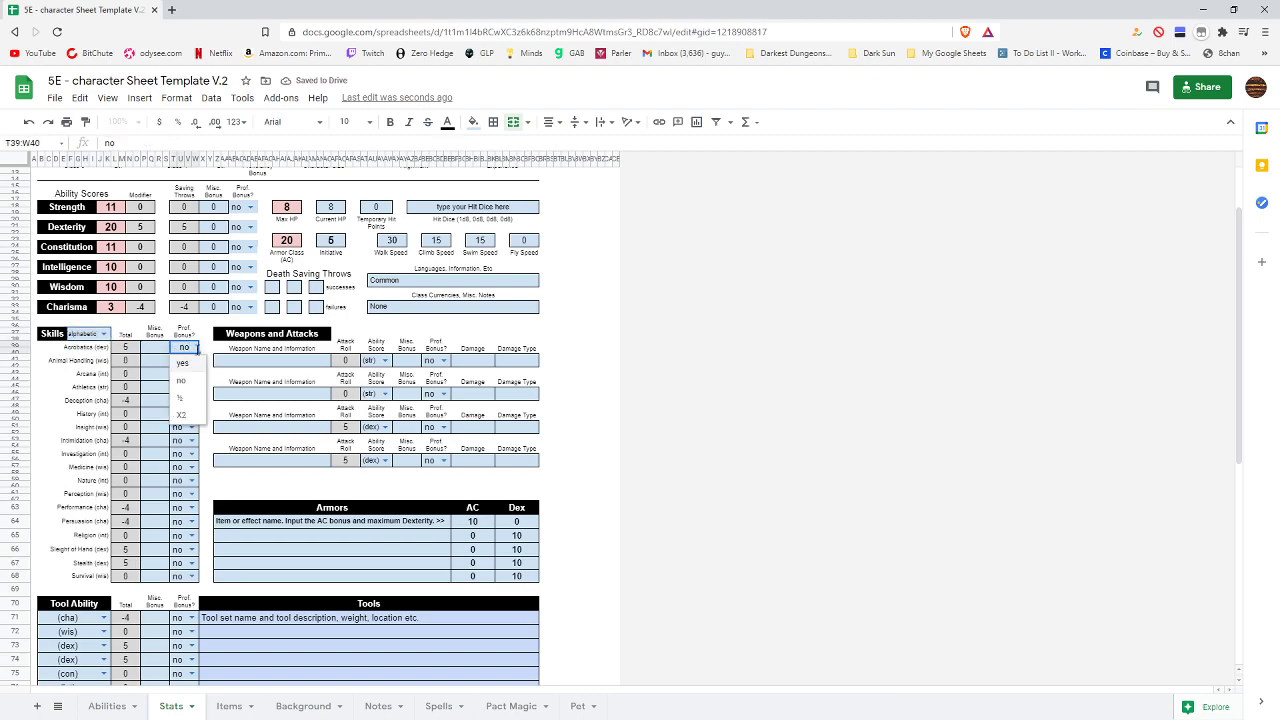
left_click(192, 366)
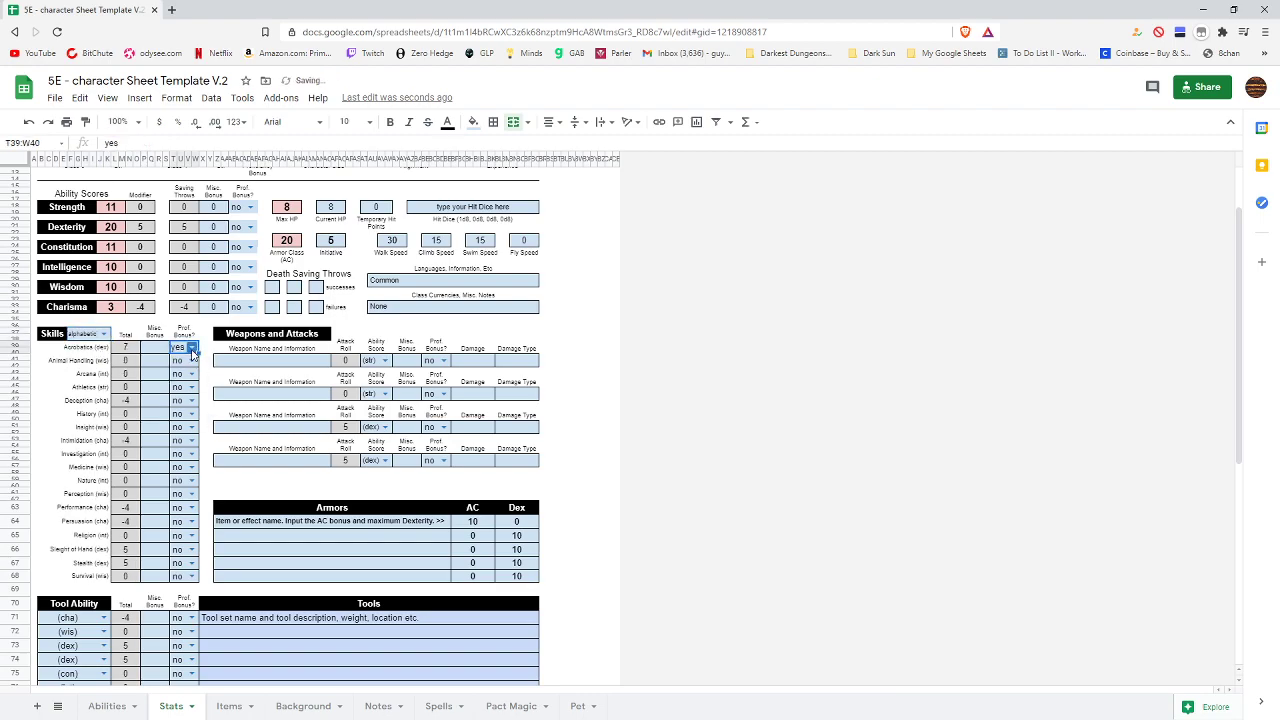
left_click(191, 347)
left_click(190, 385)
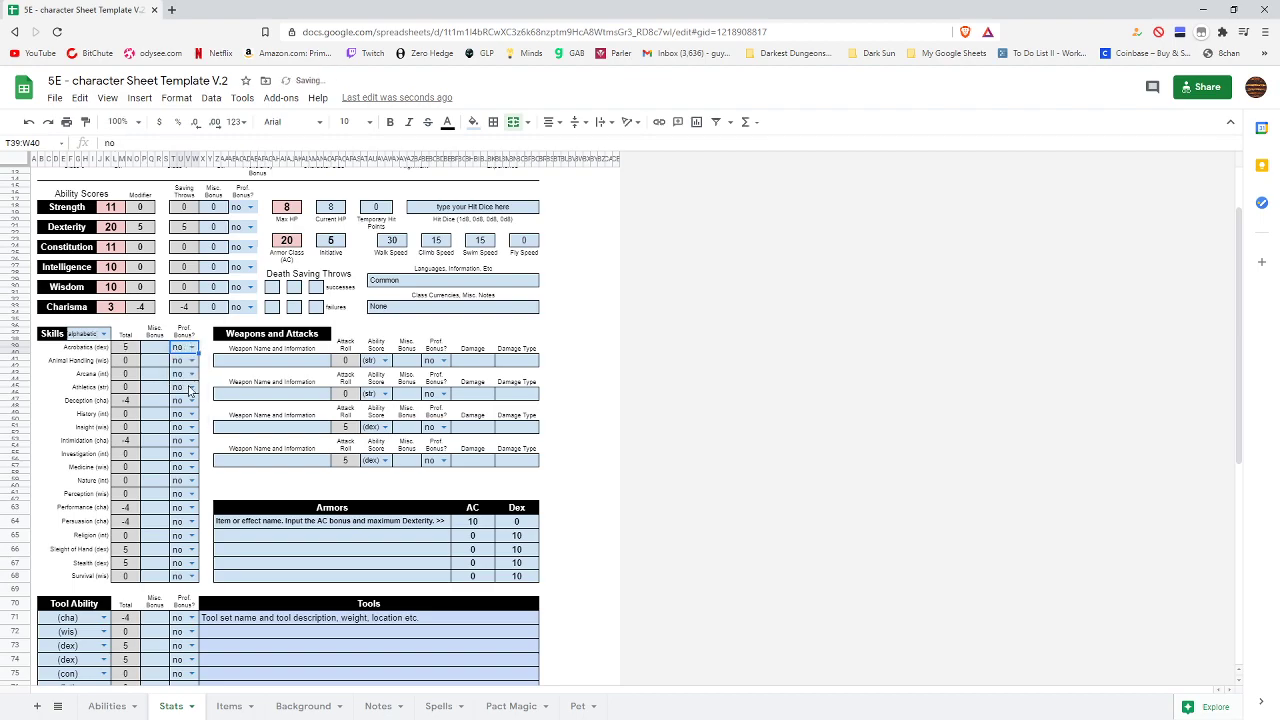
Try a miscellaneous bonus of 1 for the Acrobatics skill and clear it again.
left_click(151, 355)
type("1")
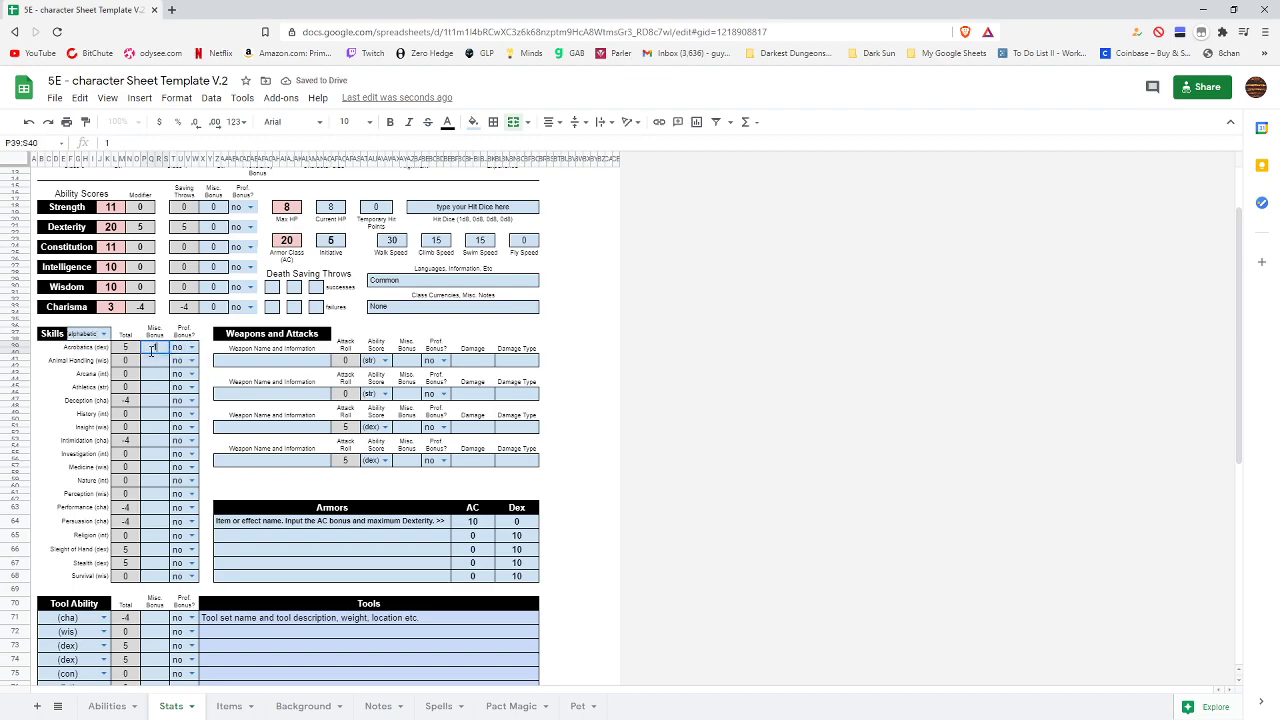
left_click(153, 388)
left_click(155, 350)
key("Delete")
left_click(616, 458)
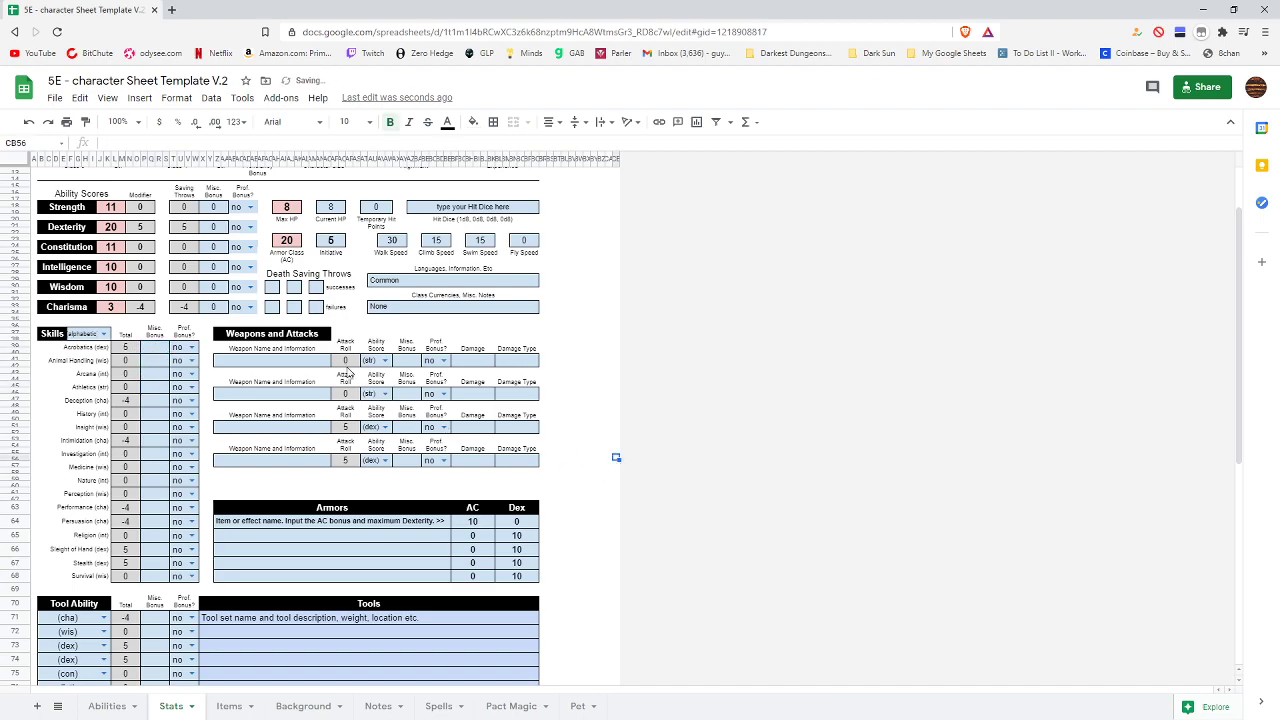
Examine the death saving throws, languages, class currencies and temporary hit points fields, and the formula behind Current HP.
left_click(271, 290)
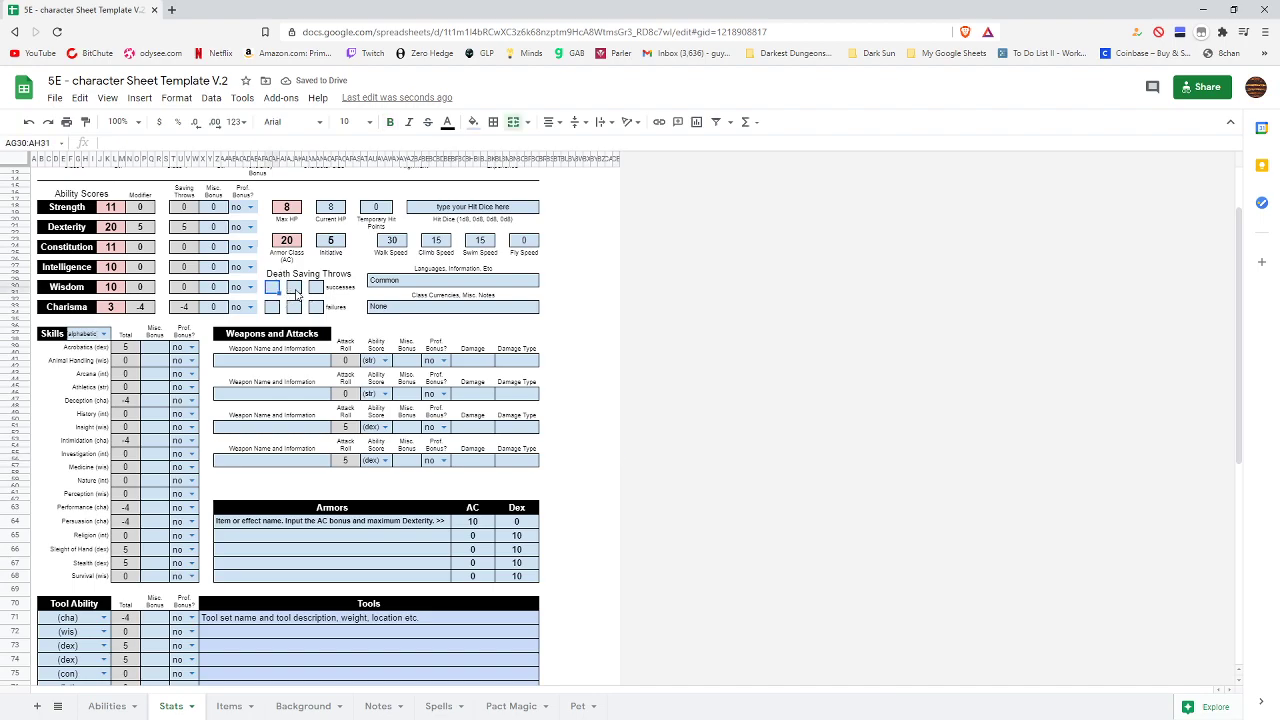
left_click(454, 288)
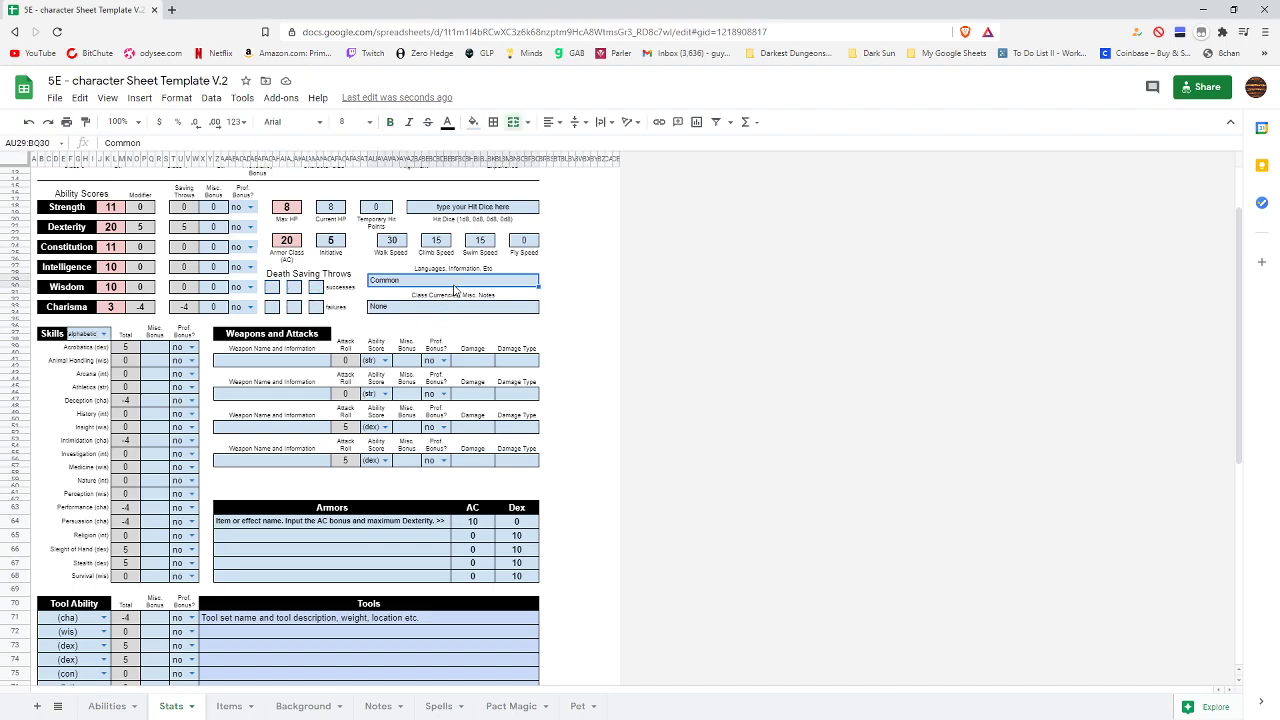
left_click(407, 312)
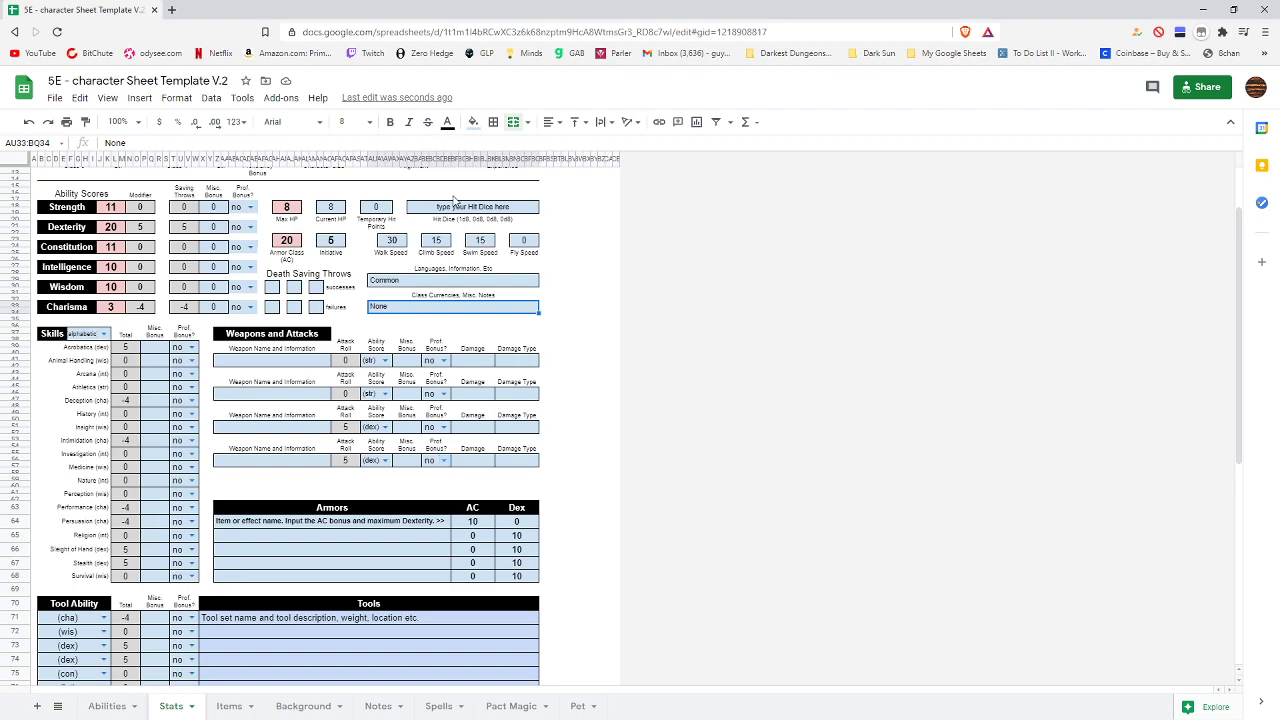
scroll(605, 362, "up", 2)
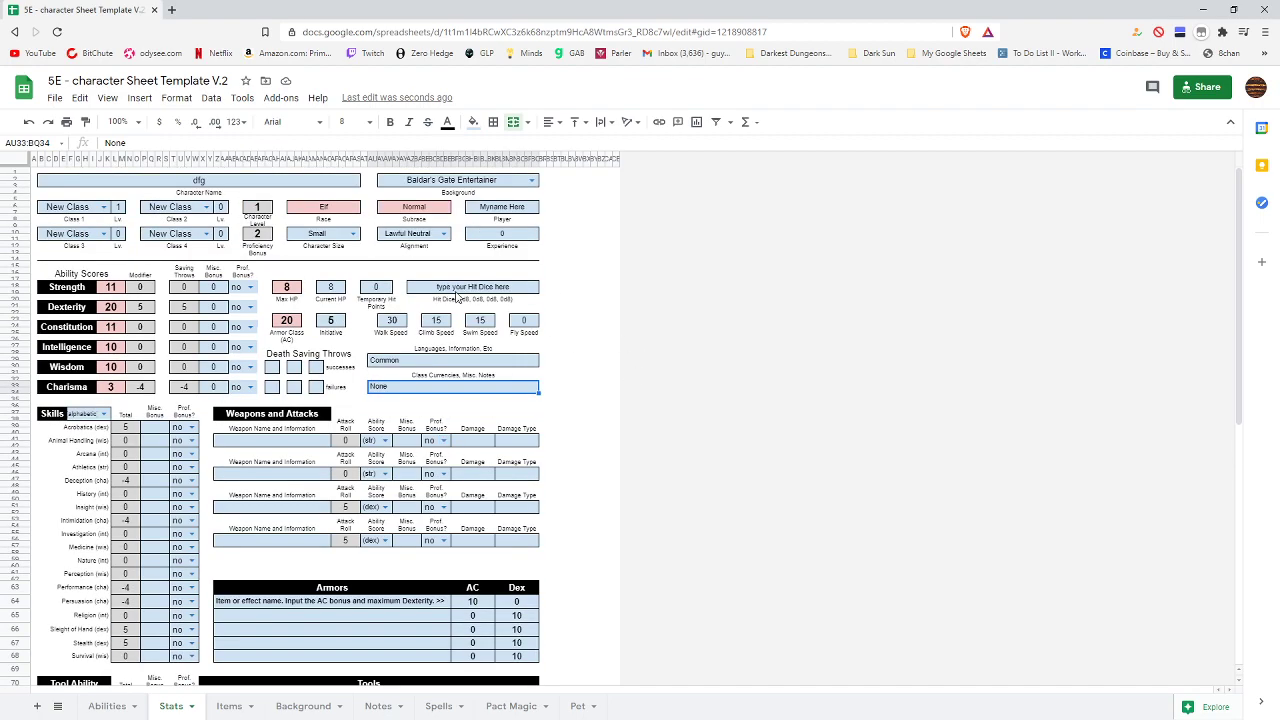
left_click(380, 290)
left_click(339, 292)
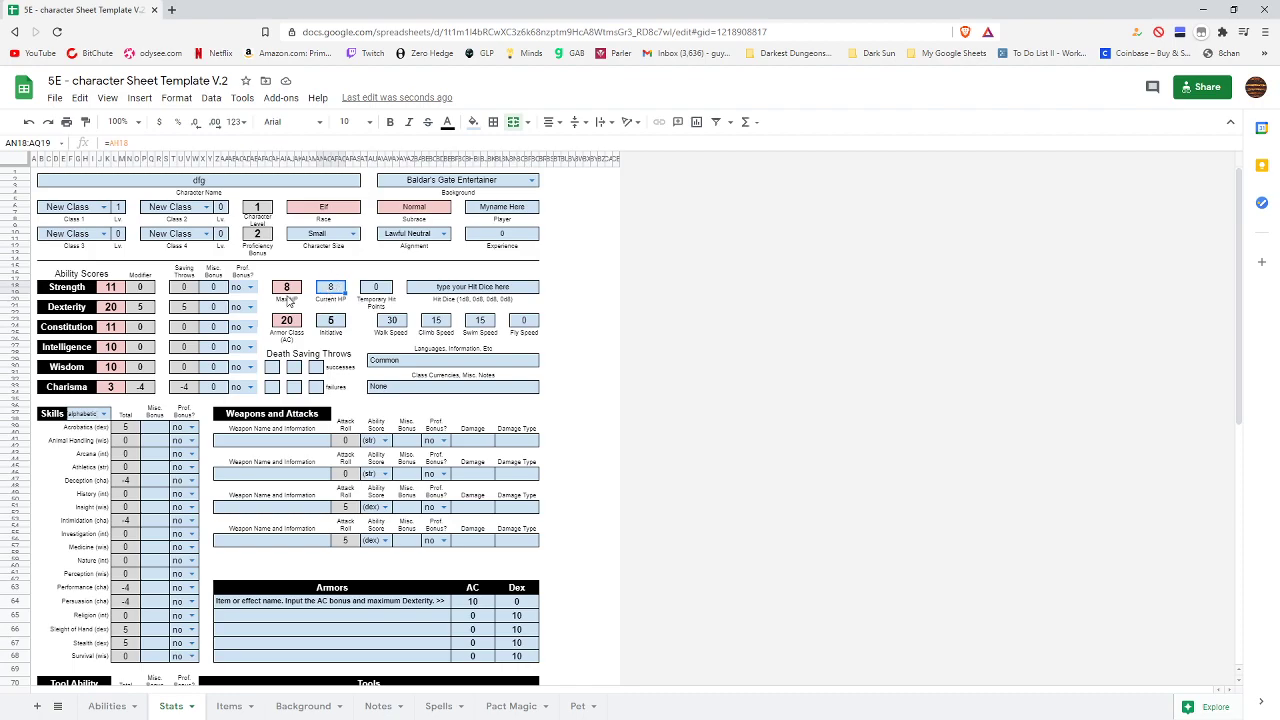
triple_click(118, 142)
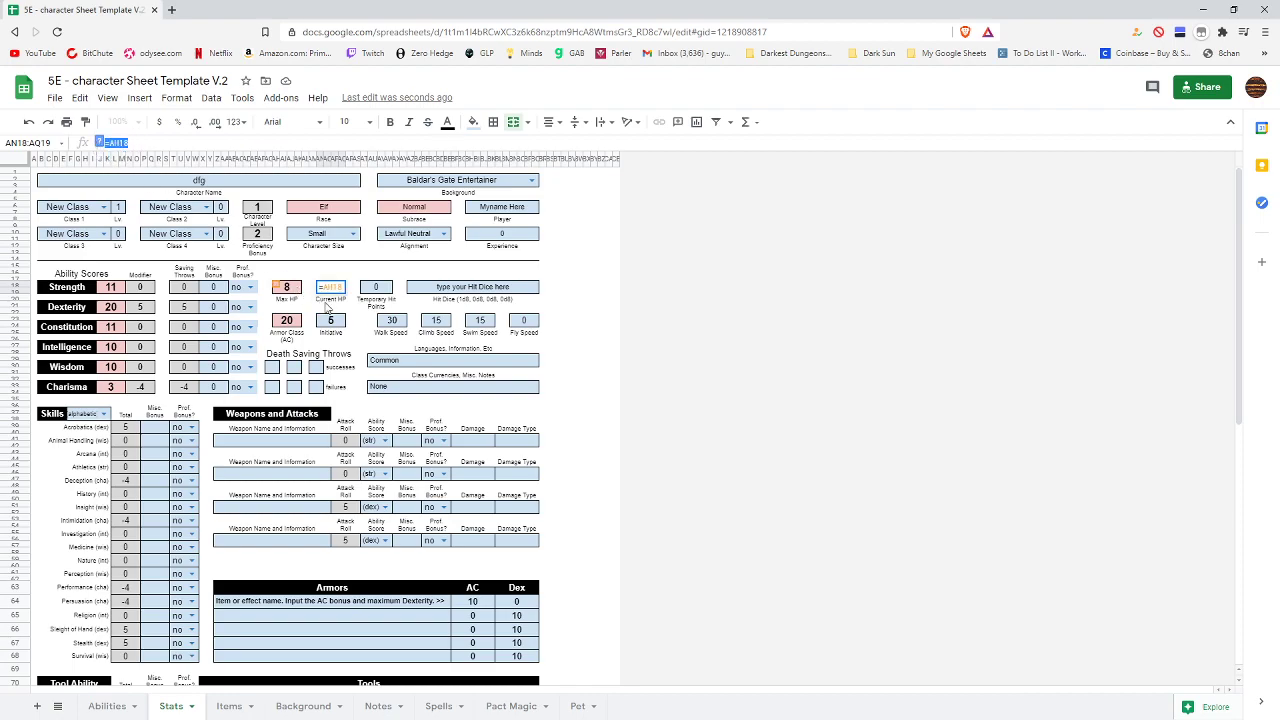
left_click(662, 423)
Set the first weapon's ability score to (dex) and check its proficiency bonus options and damage field.
scroll(662, 423, "down", 3)
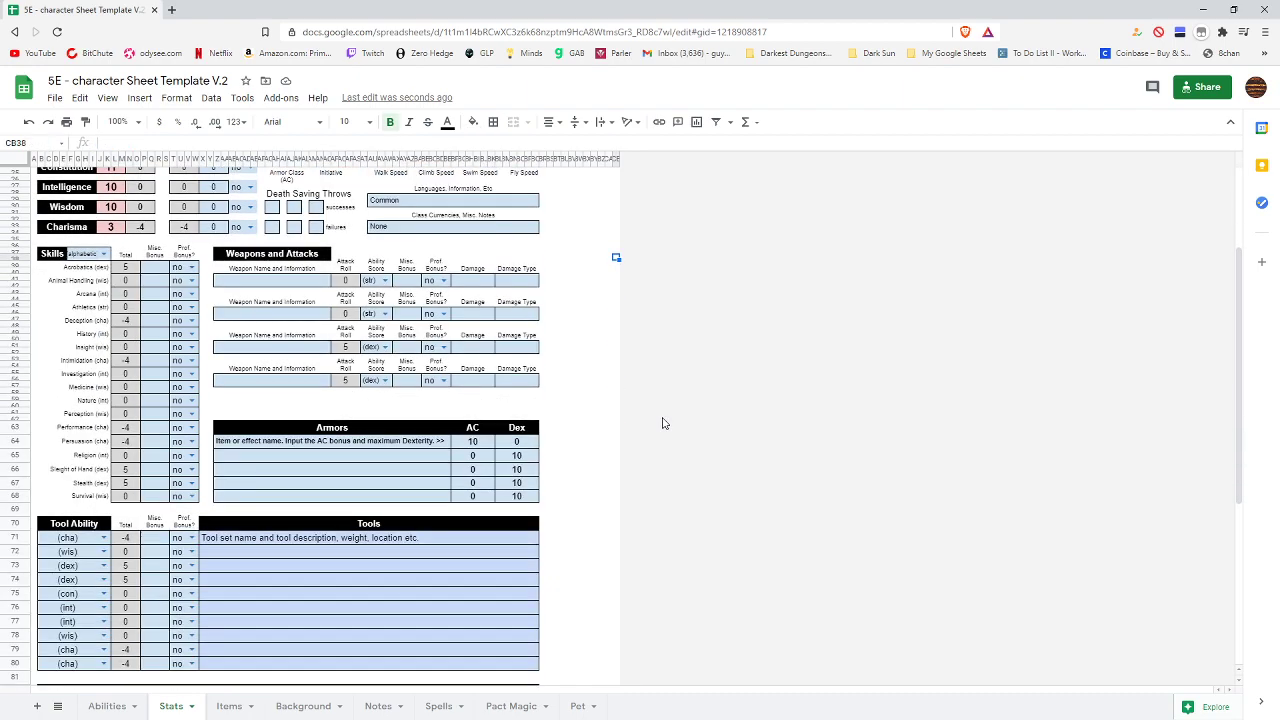
left_click(265, 284)
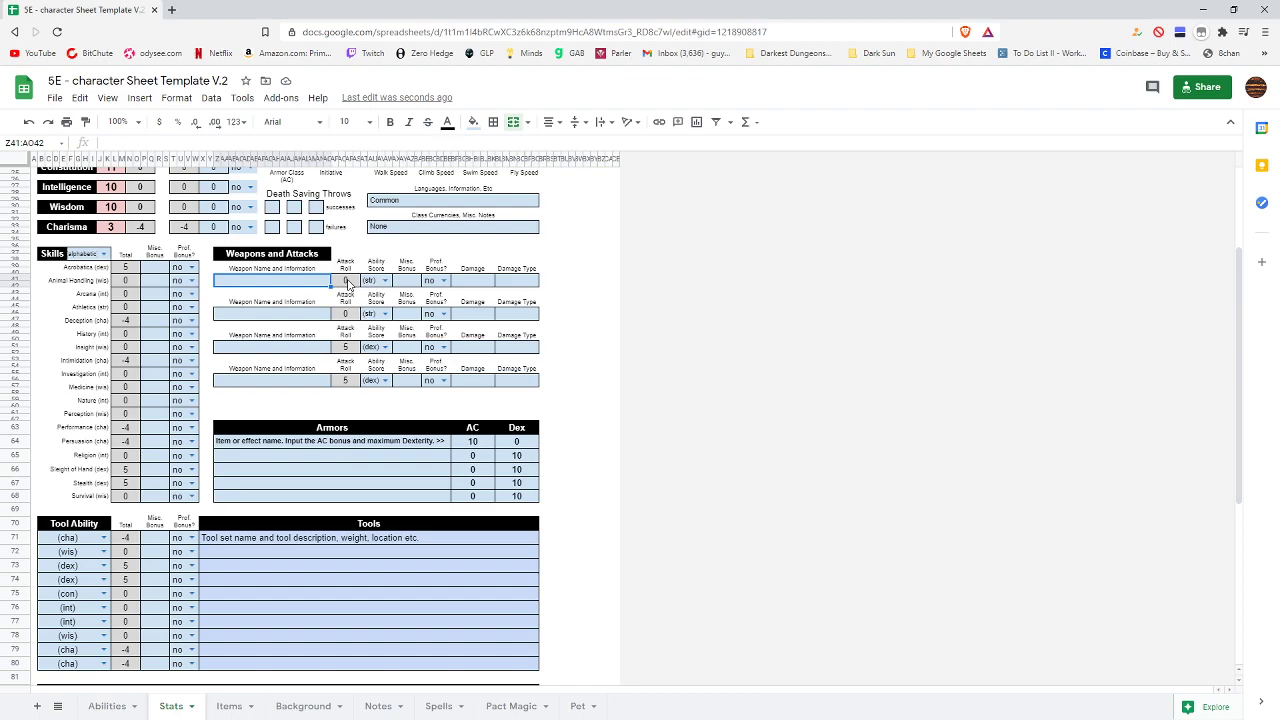
left_click(385, 280)
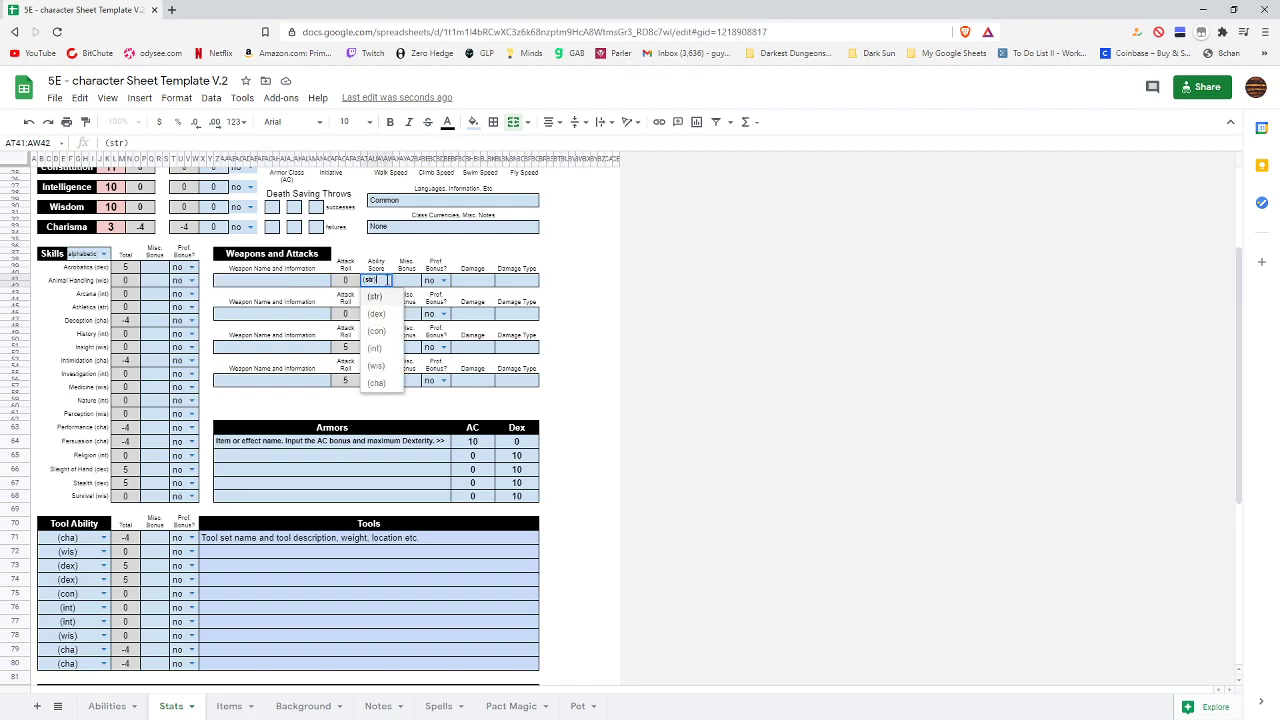
left_click(378, 314)
left_click(417, 286)
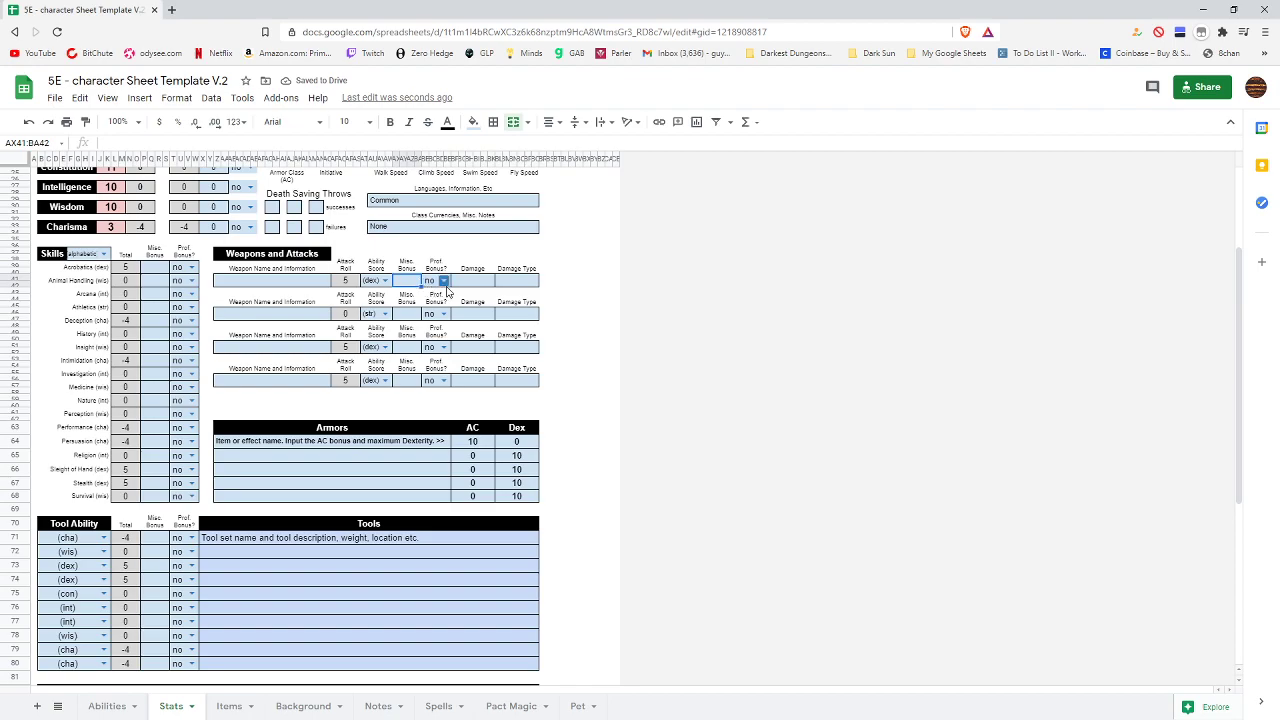
left_click(444, 282)
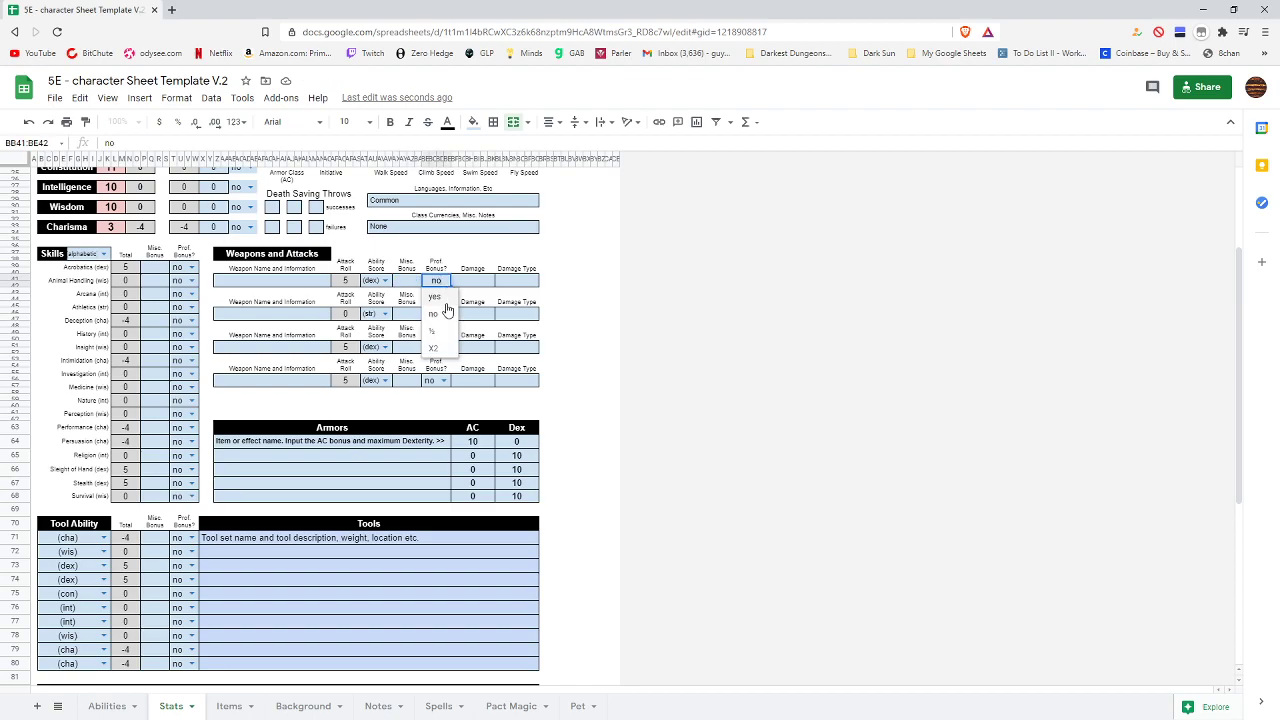
left_click(648, 303)
left_click(488, 282)
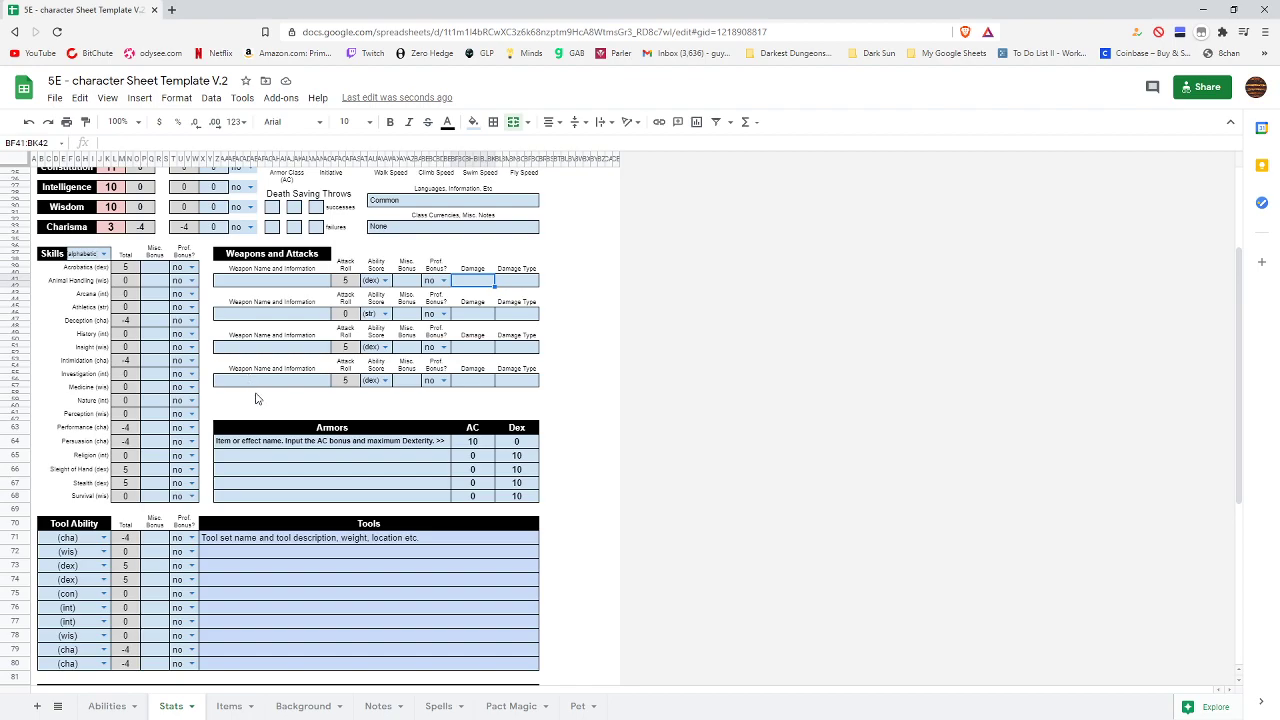
Try hiding row 80, the last tool row of the Tools table.
scroll(257, 400, "down", 2)
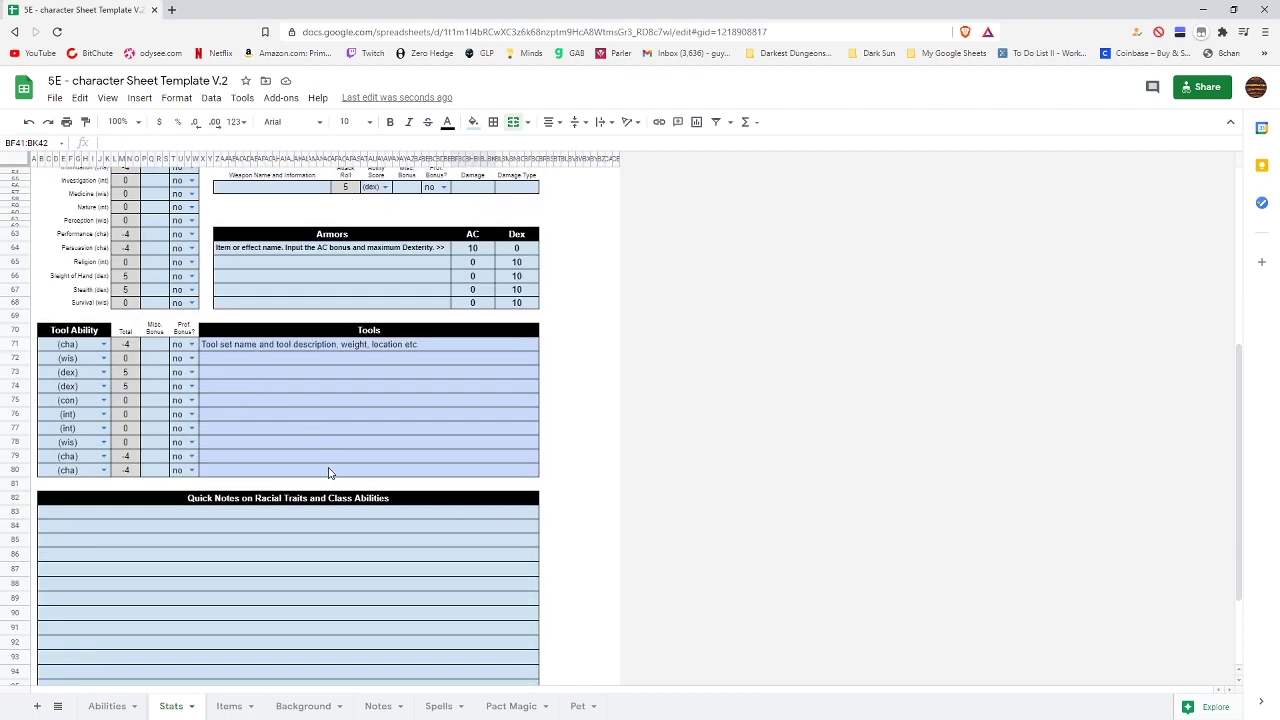
left_click_drag(331, 477, 9, 364)
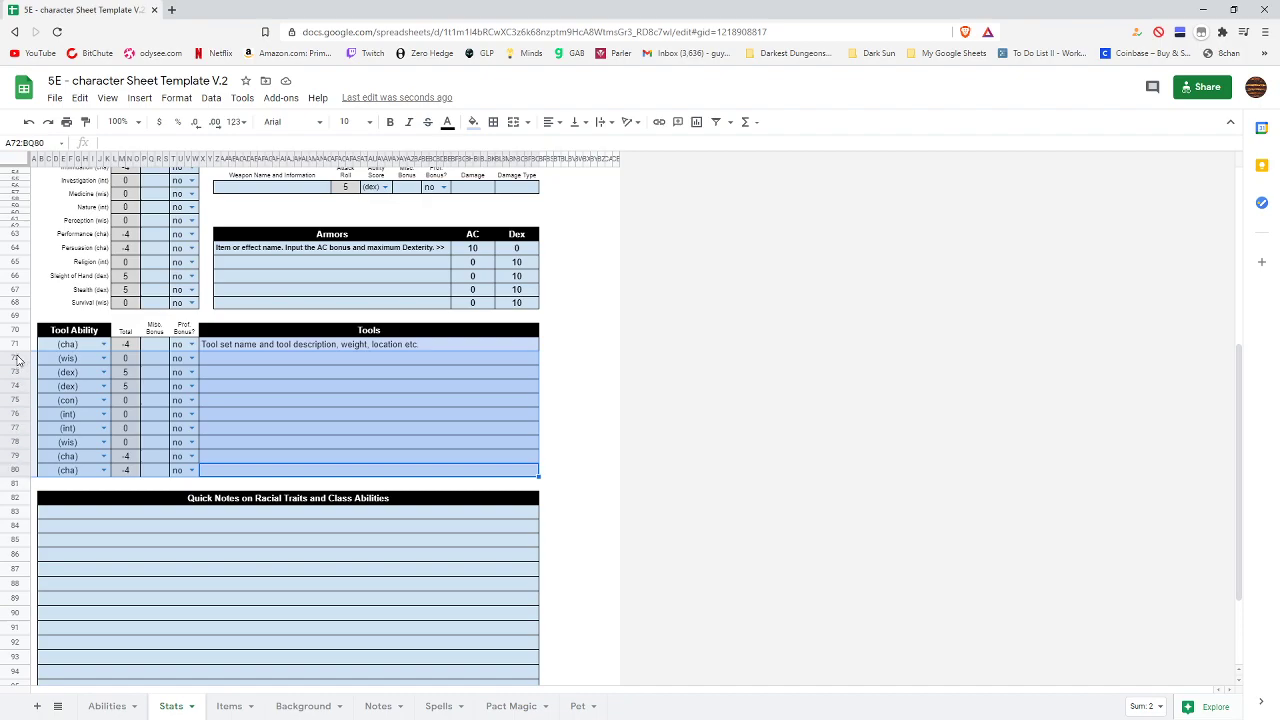
right_click(18, 476)
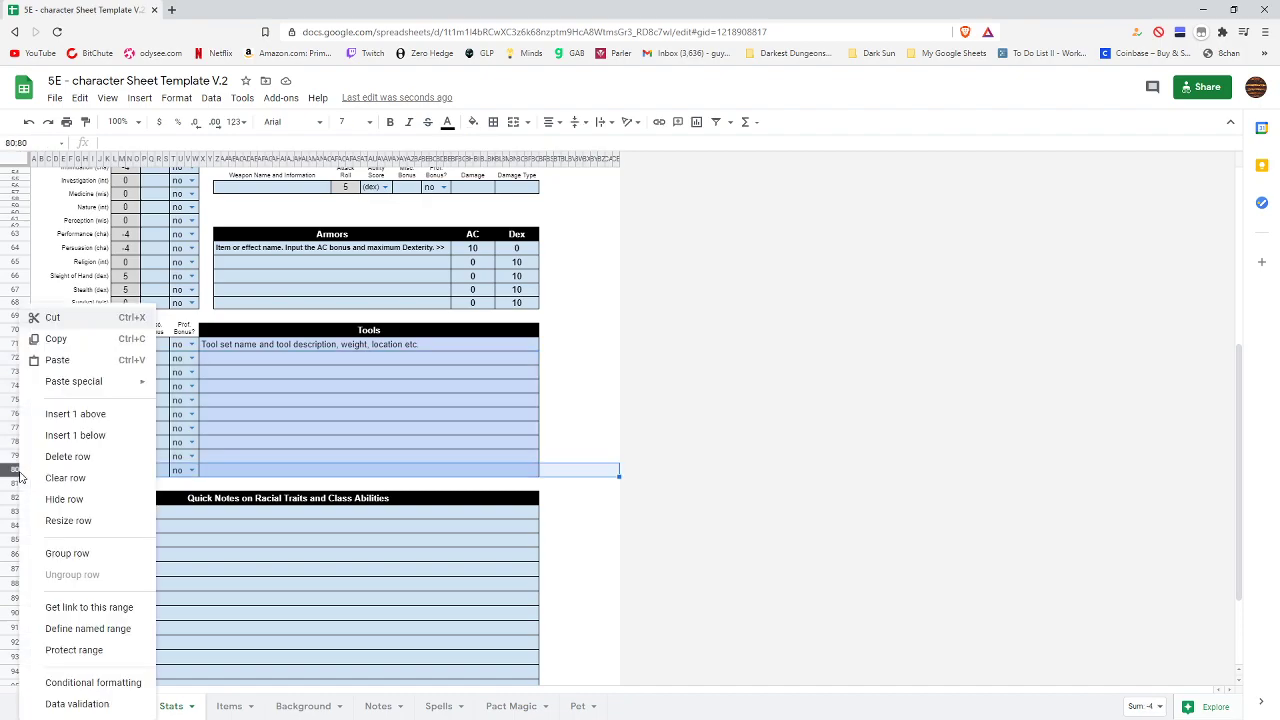
left_click(65, 499)
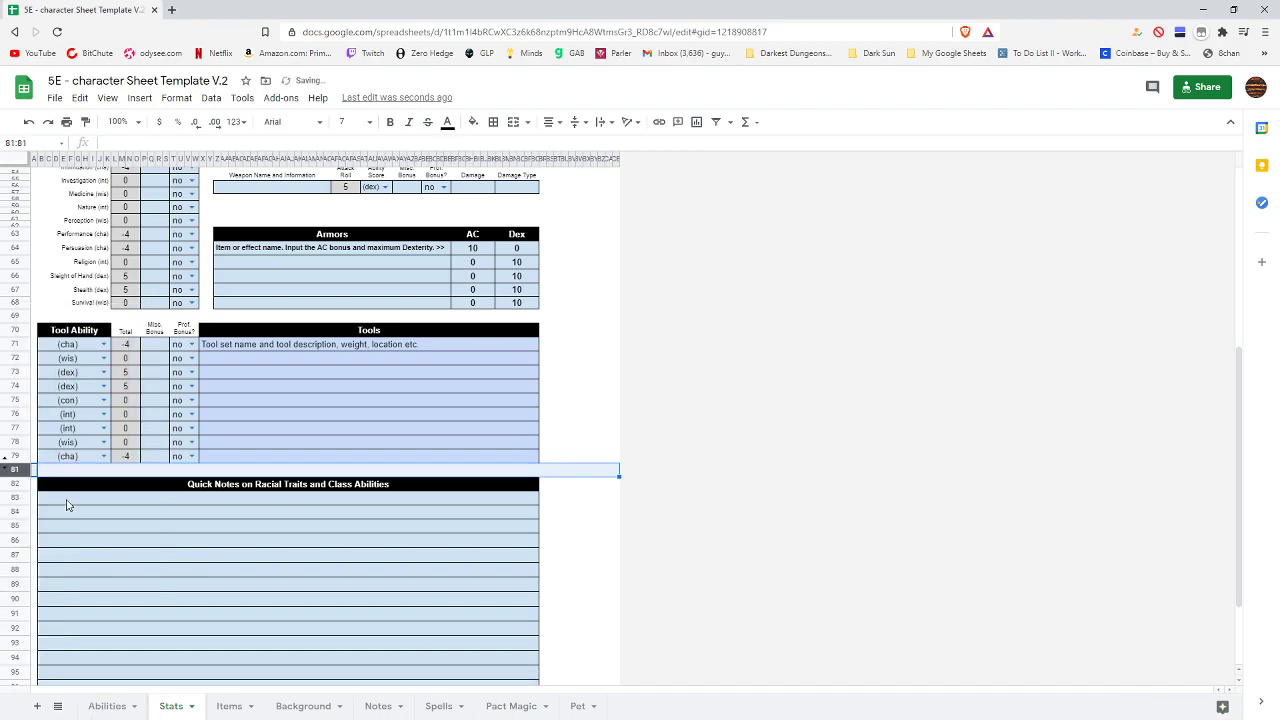
Try hiding tool row 72 as well, and unhide rows 72 and 80 again.
left_click_drag(67, 358, 274, 463)
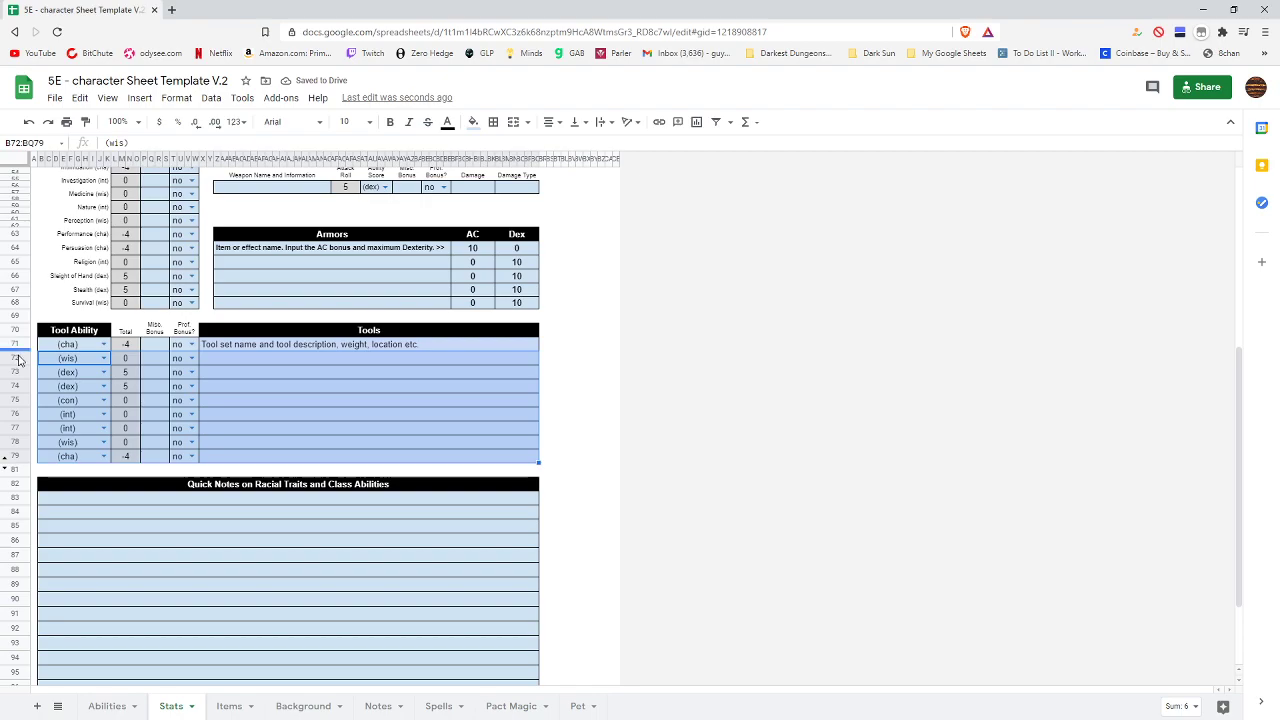
right_click(16, 358)
left_click(87, 500)
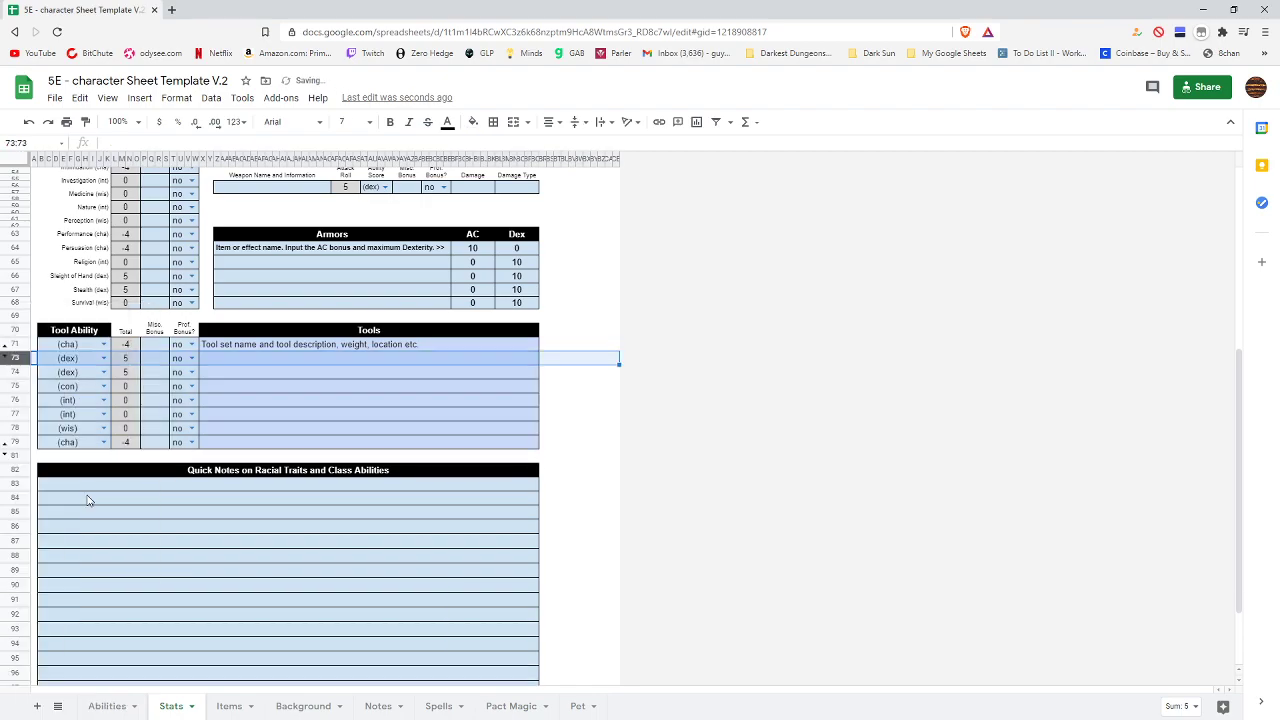
left_click(451, 543)
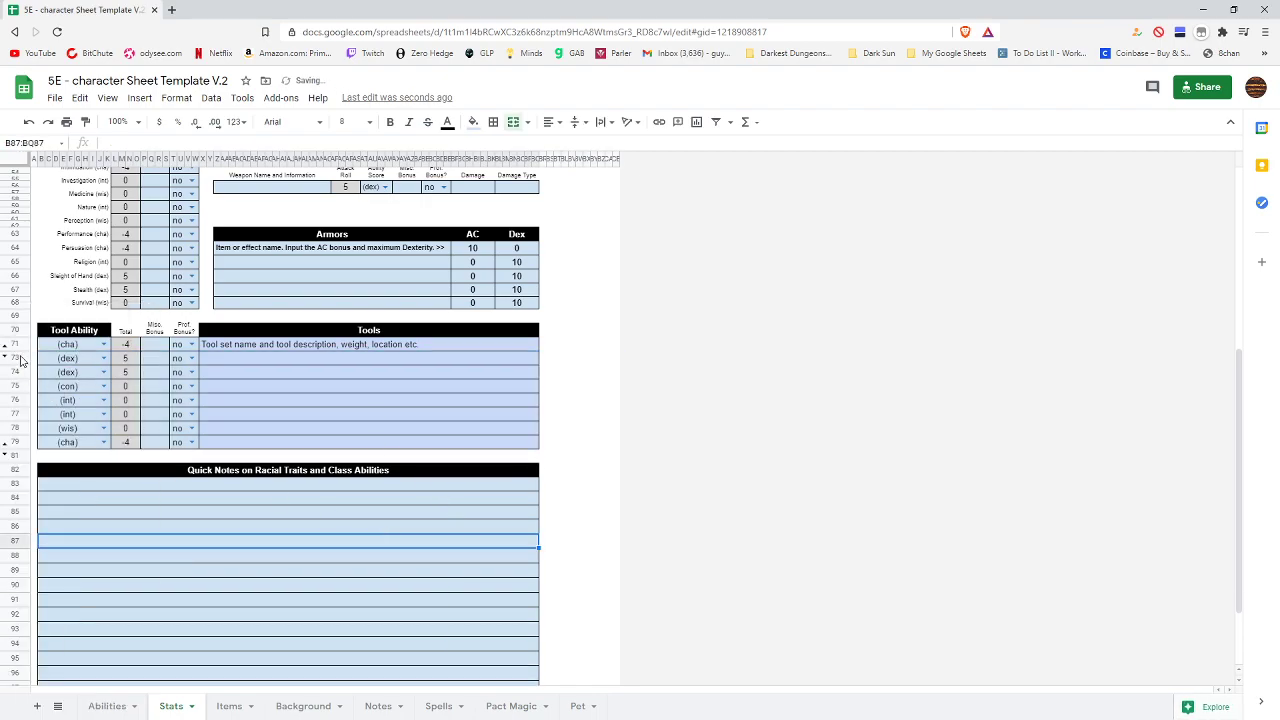
left_click(5, 357)
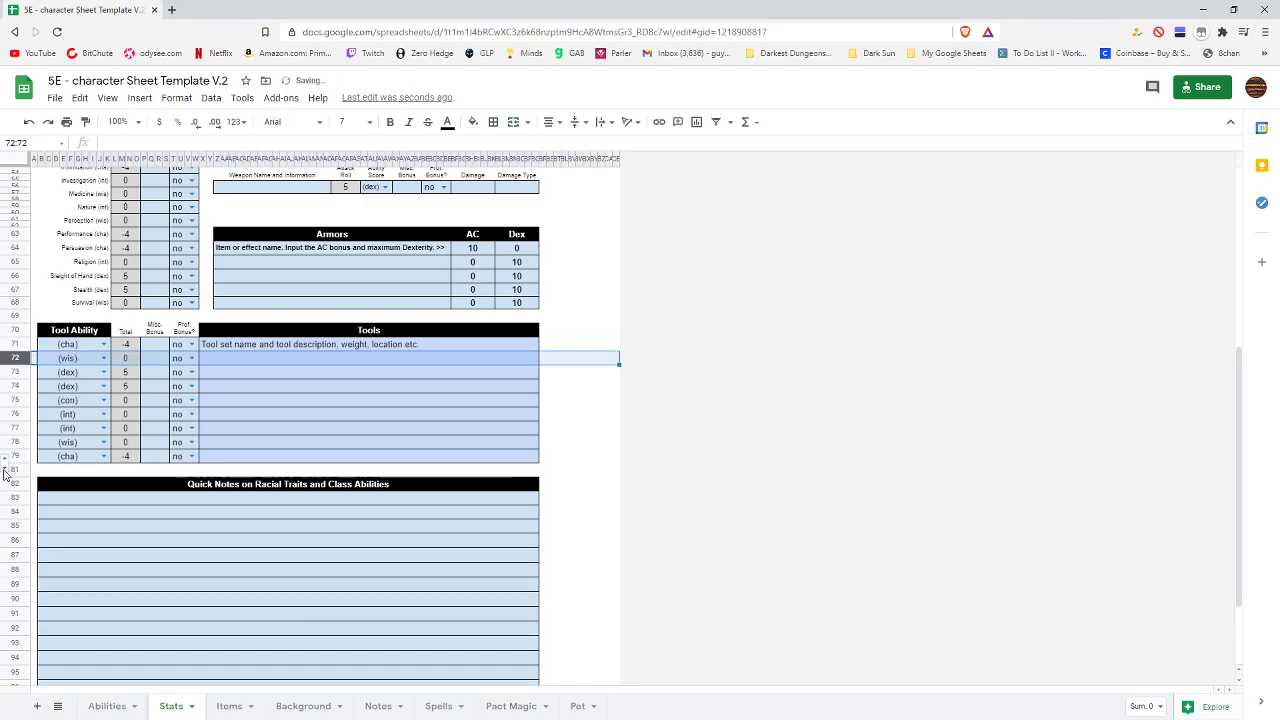
left_click(5, 468)
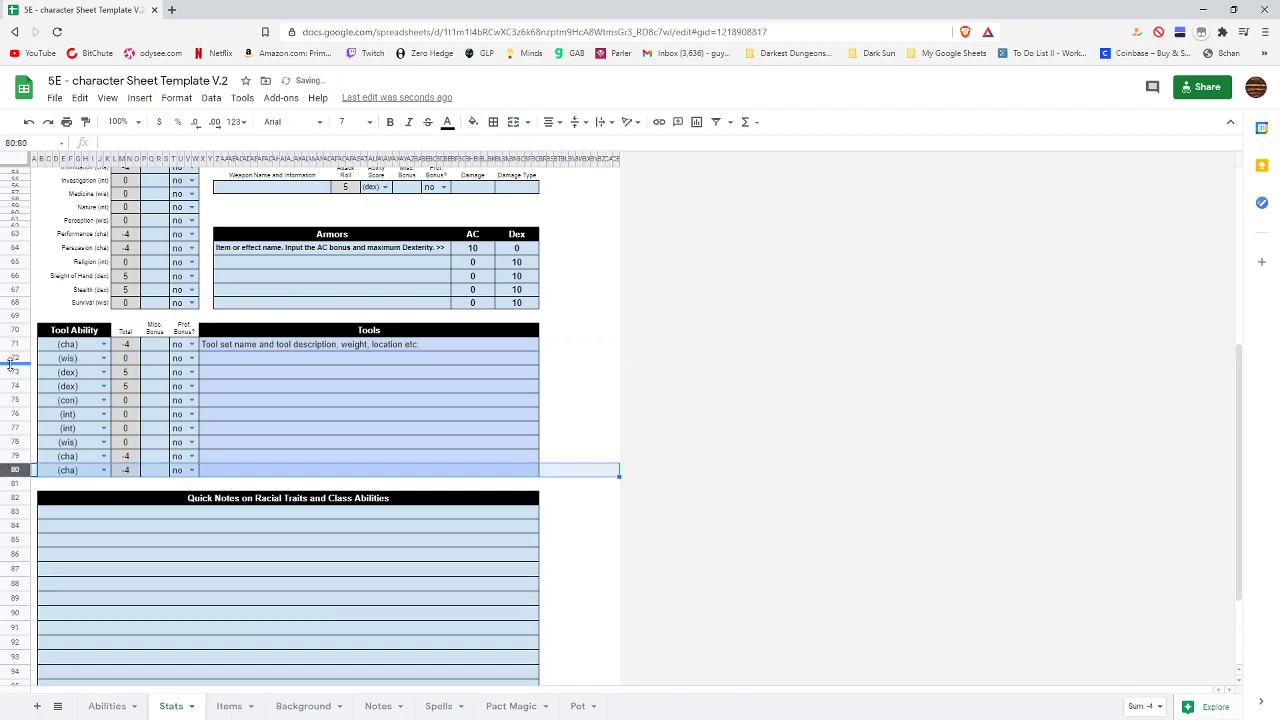
Try hiding tool rows 72 to 80 together and unhide them again.
left_click_drag(11, 358, 10, 472)
right_click(11, 476)
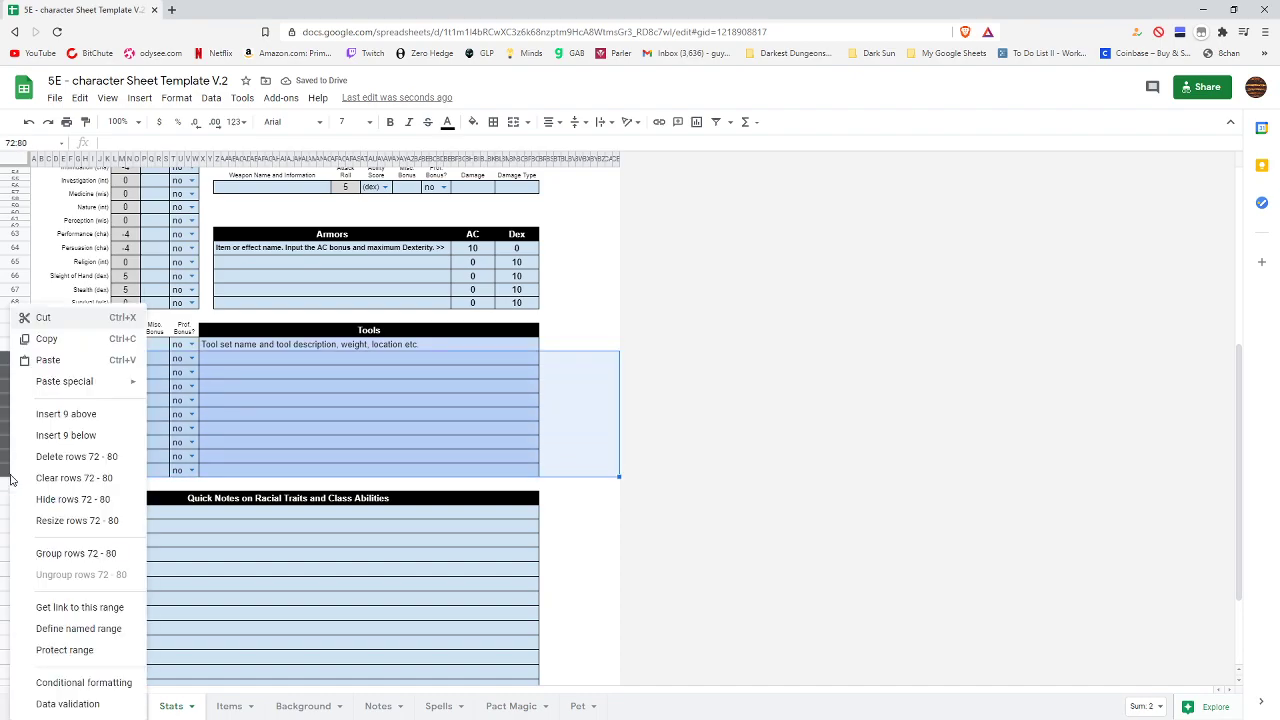
left_click(44, 499)
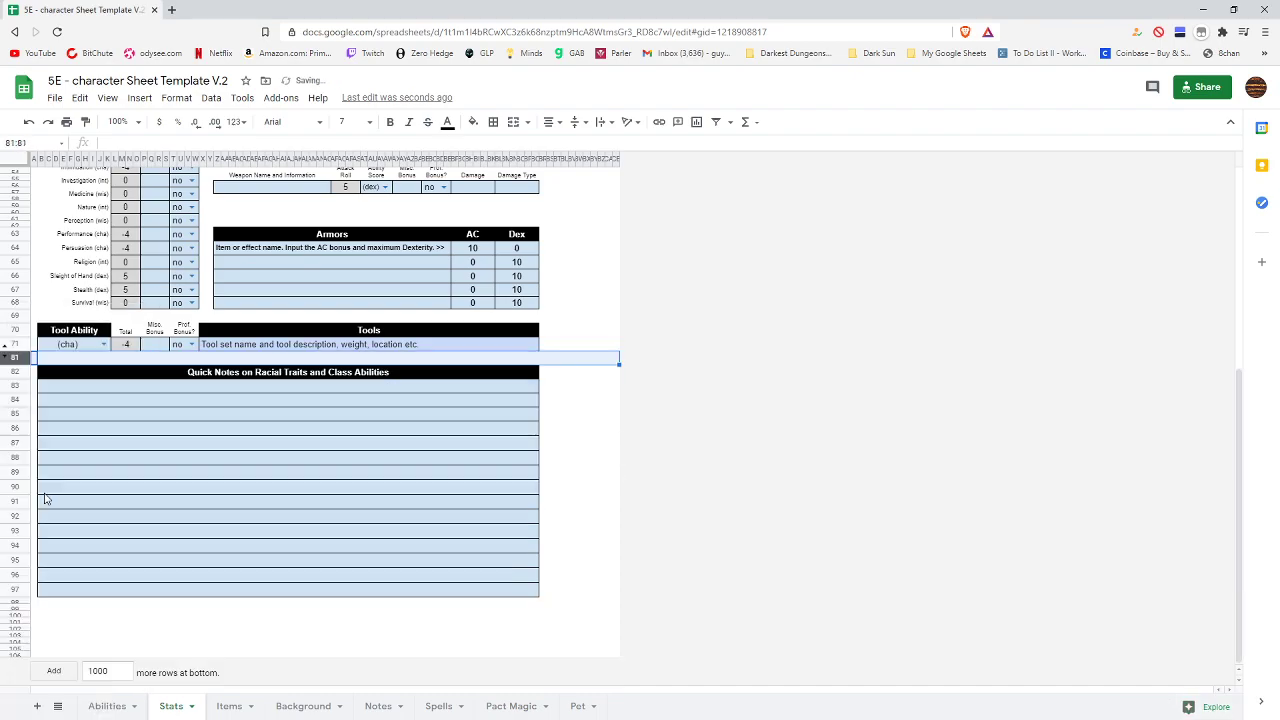
left_click(616, 501)
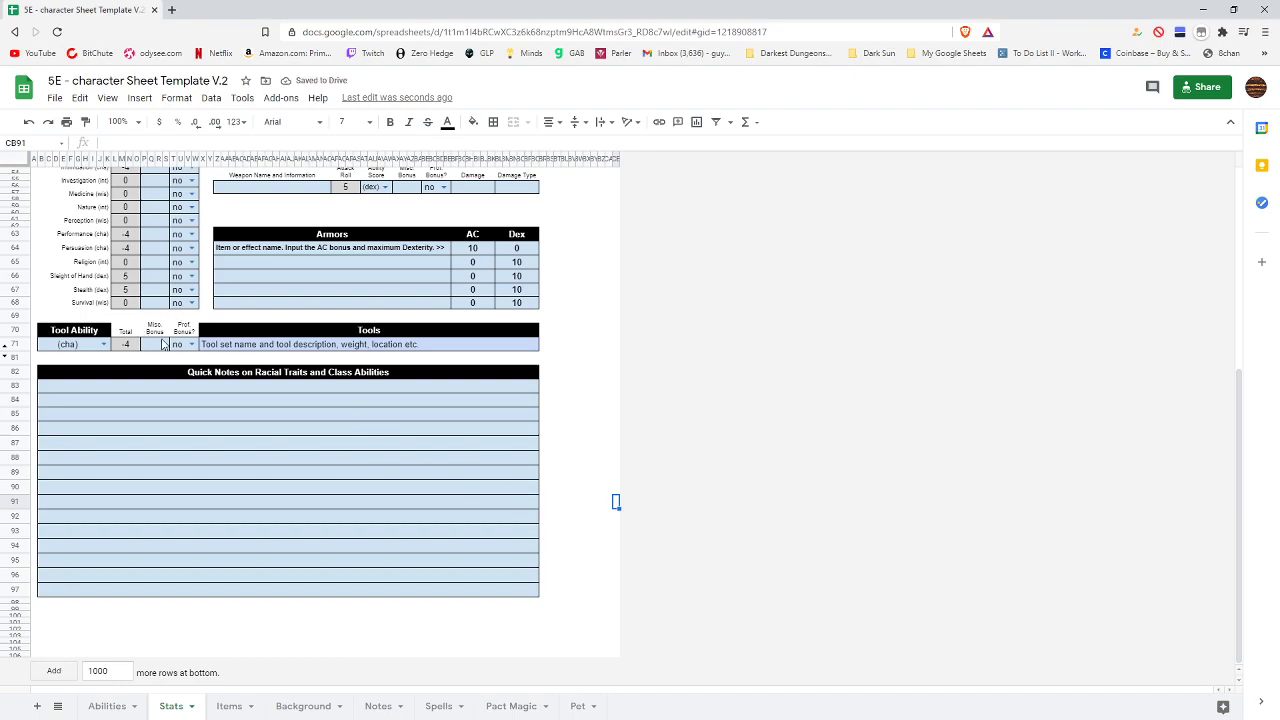
left_click(8, 357)
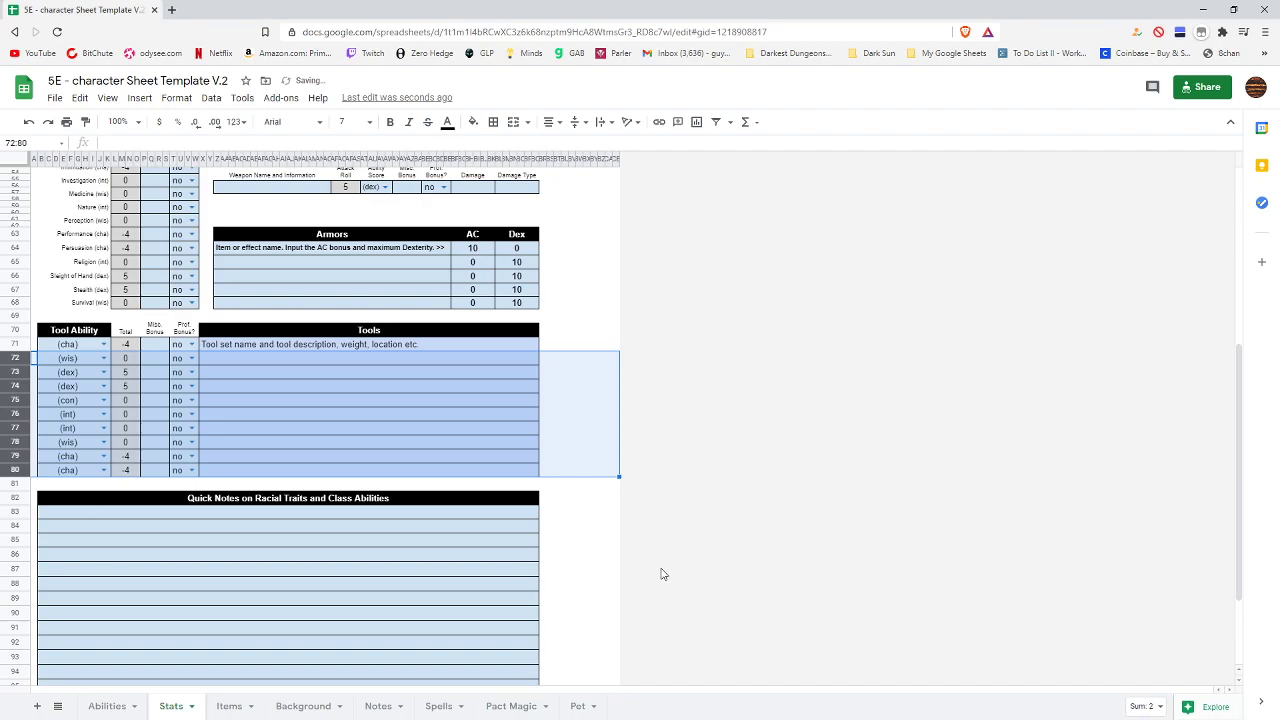
left_click(616, 598)
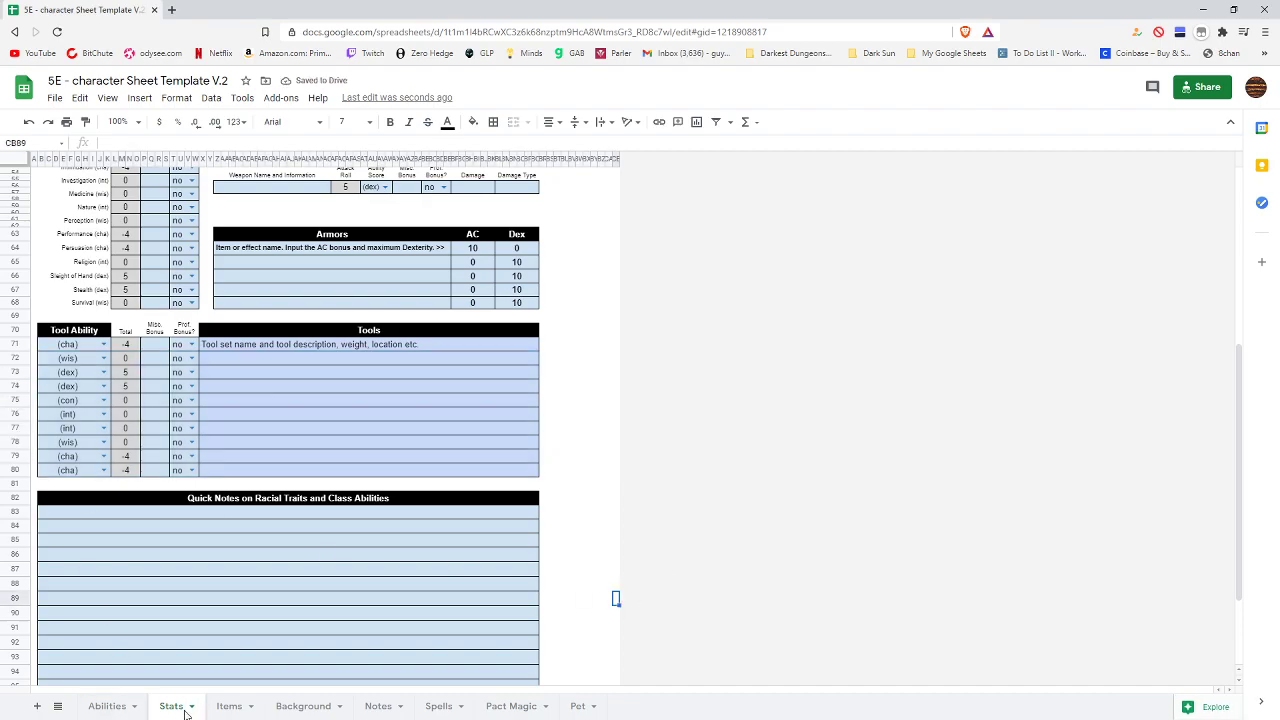
Enter an n followed by a long run of g's in row 83, the first Quick Notes on Racial Traits and Class Abilities line.
left_click(205, 603)
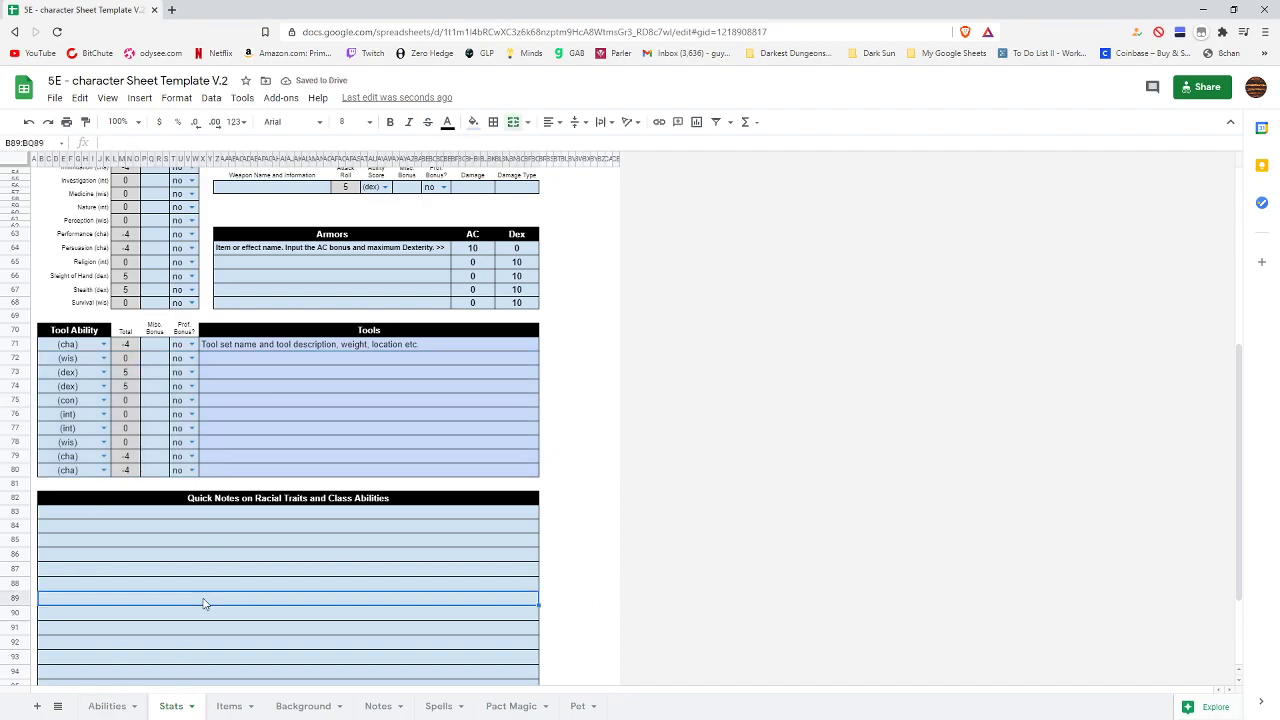
left_click(97, 516)
double_click(97, 514)
type("nggggggggggggggggggggg")
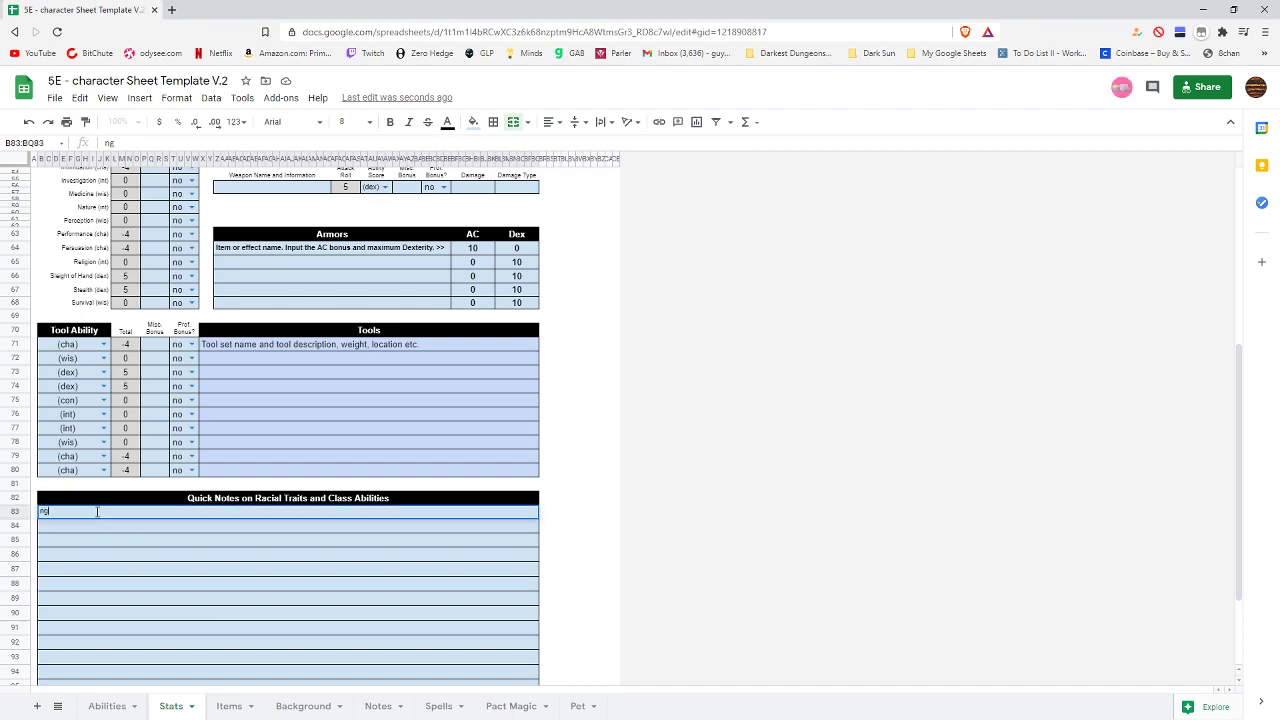
type("gggggggggggggggggggggggggggggggggggggggggggggggggggggg")
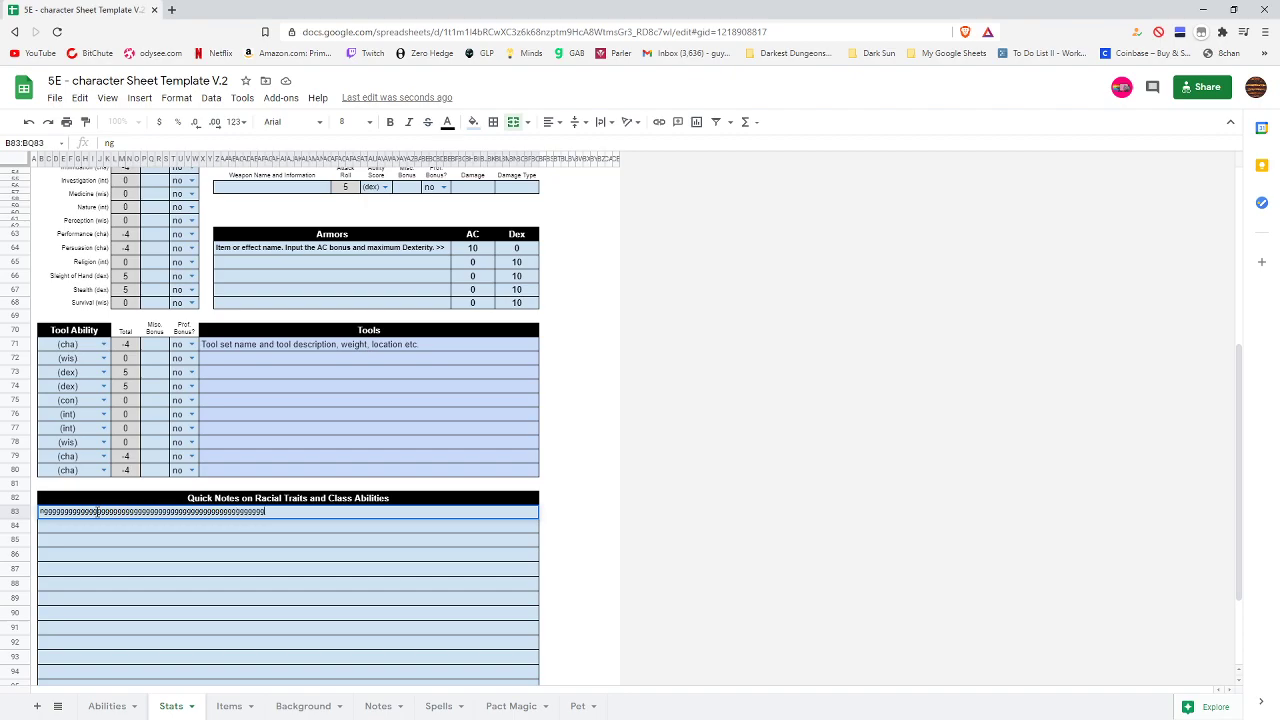
type("ggggggggggggggggggggggggggggggggggggggggggggggggggggggggggggggggggggggggggggggg")
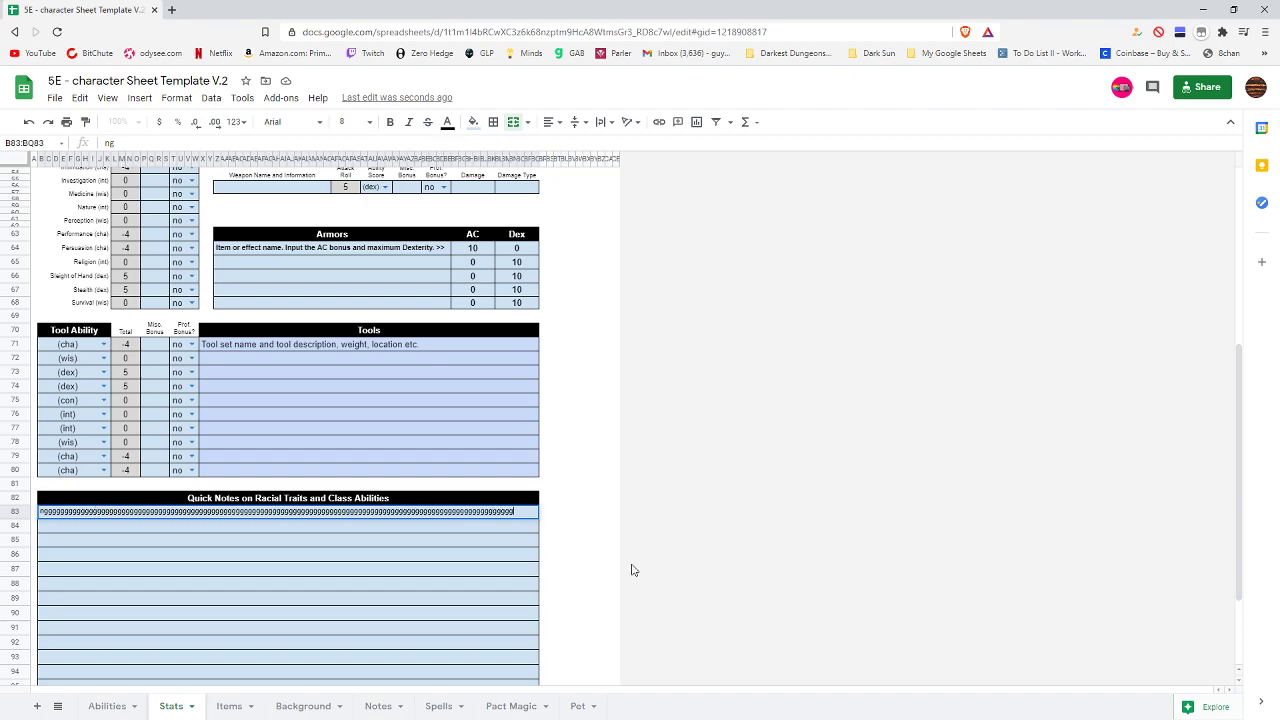
left_click(706, 350)
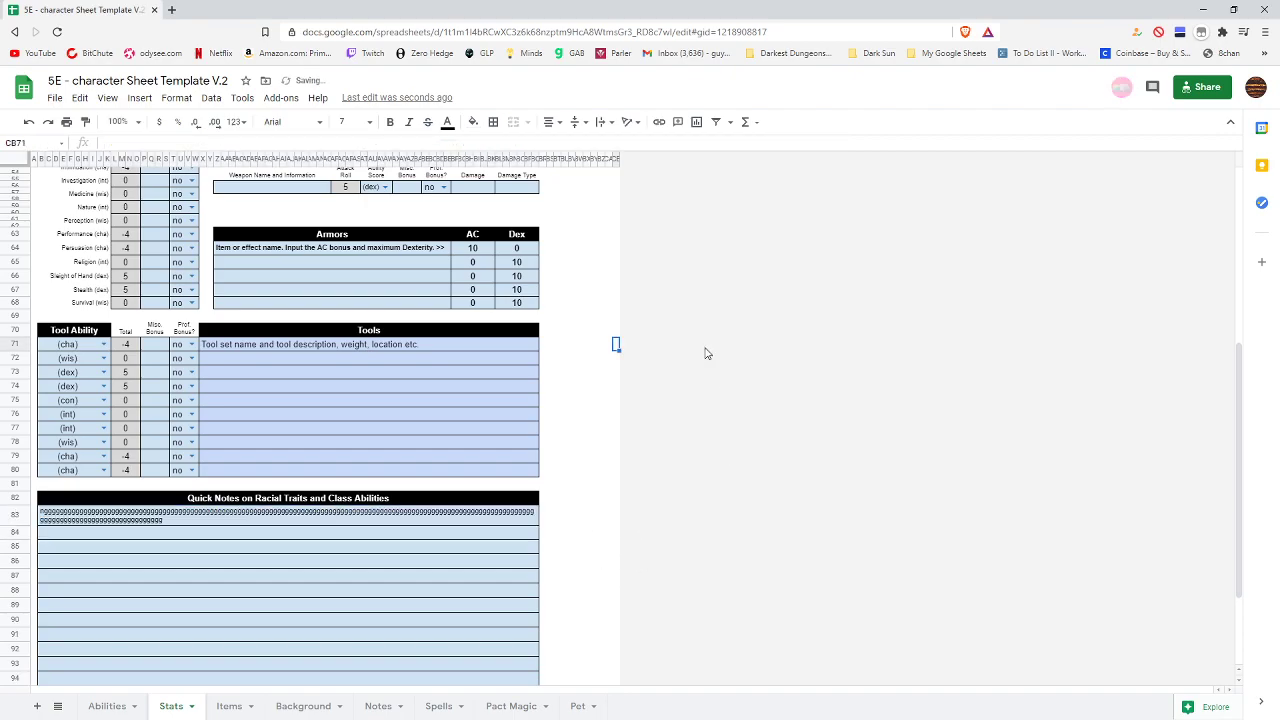
Open the Items sheet and examine the example item's description, number and weight, and the options for hiding the Math column.
scroll(335, 568, "down", 3)
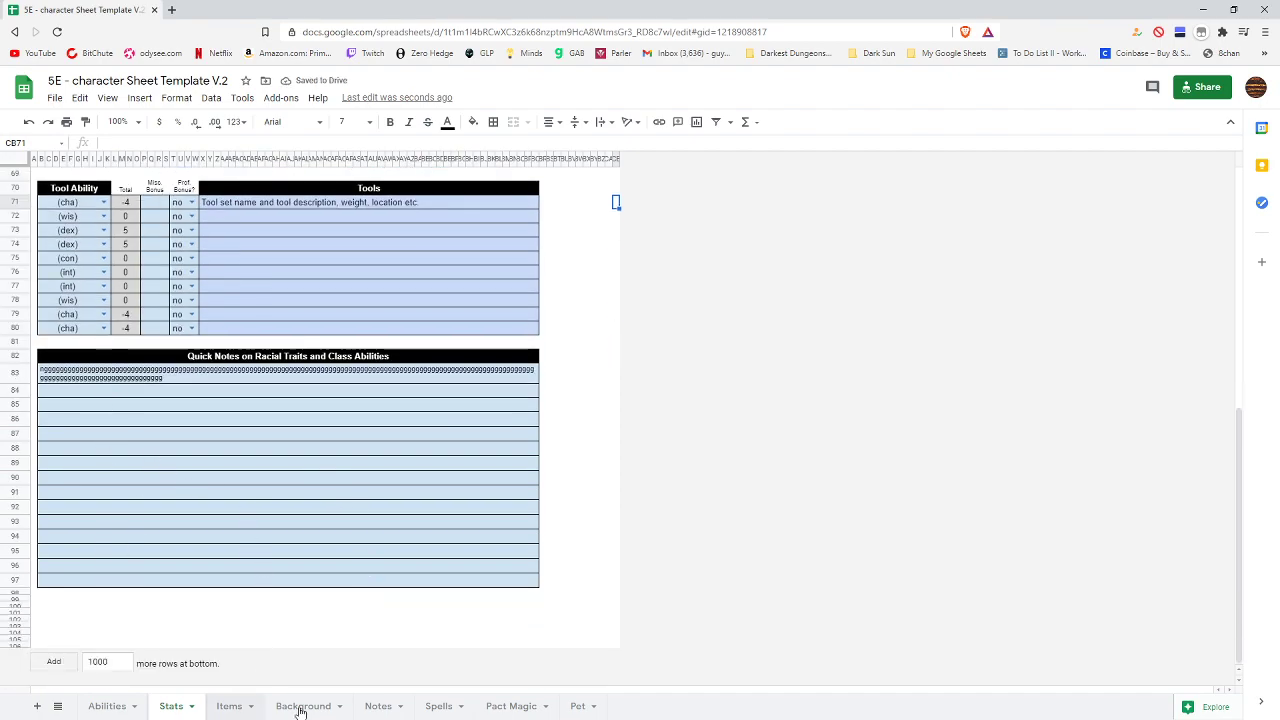
left_click(231, 707)
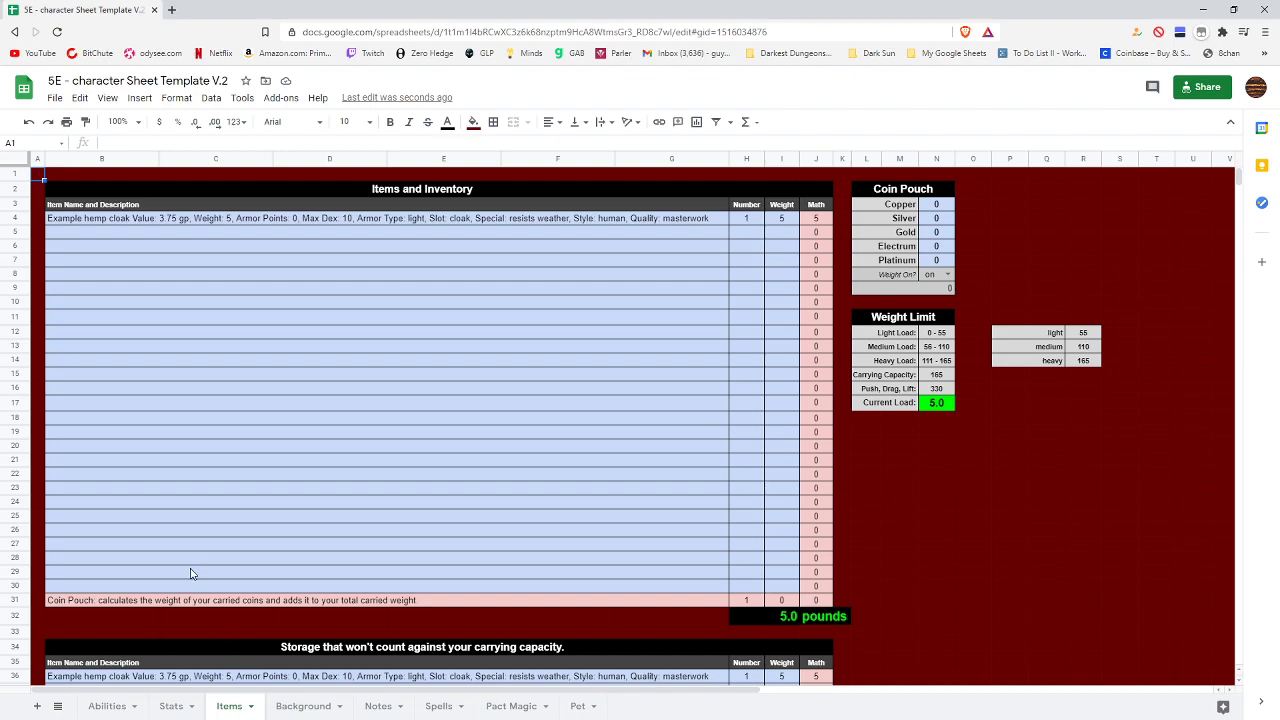
left_click(58, 221)
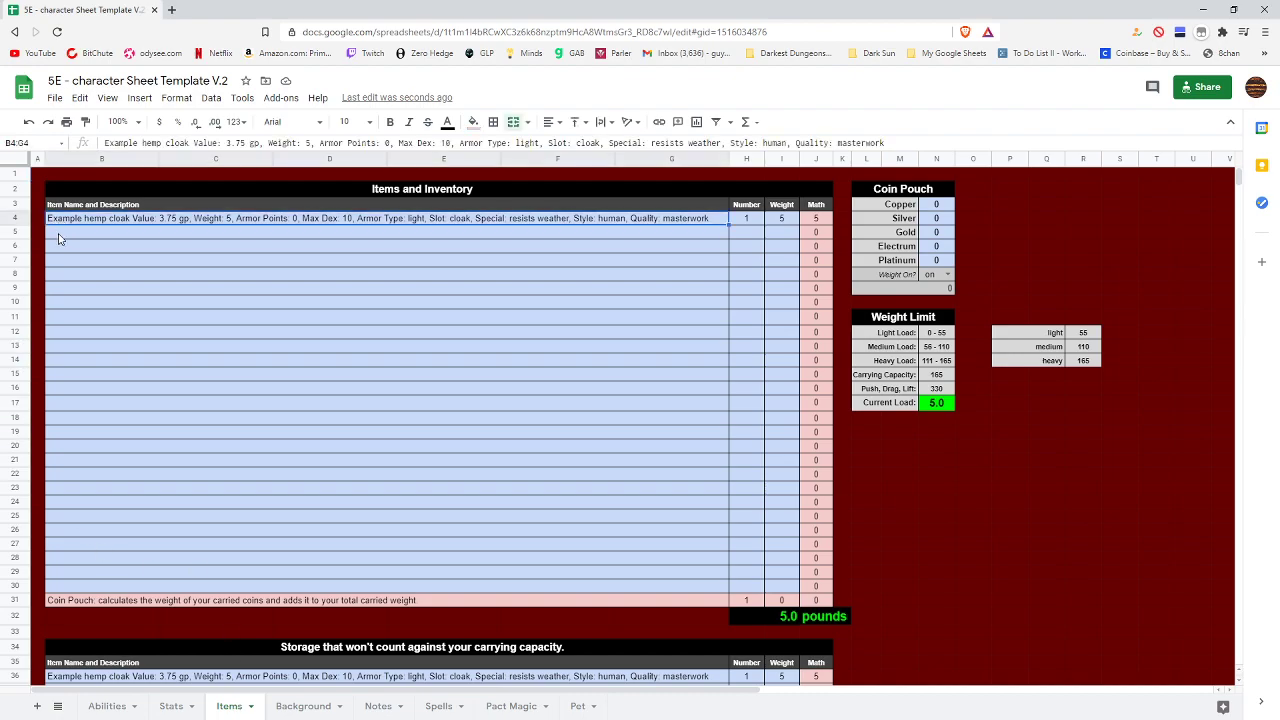
left_click(58, 233)
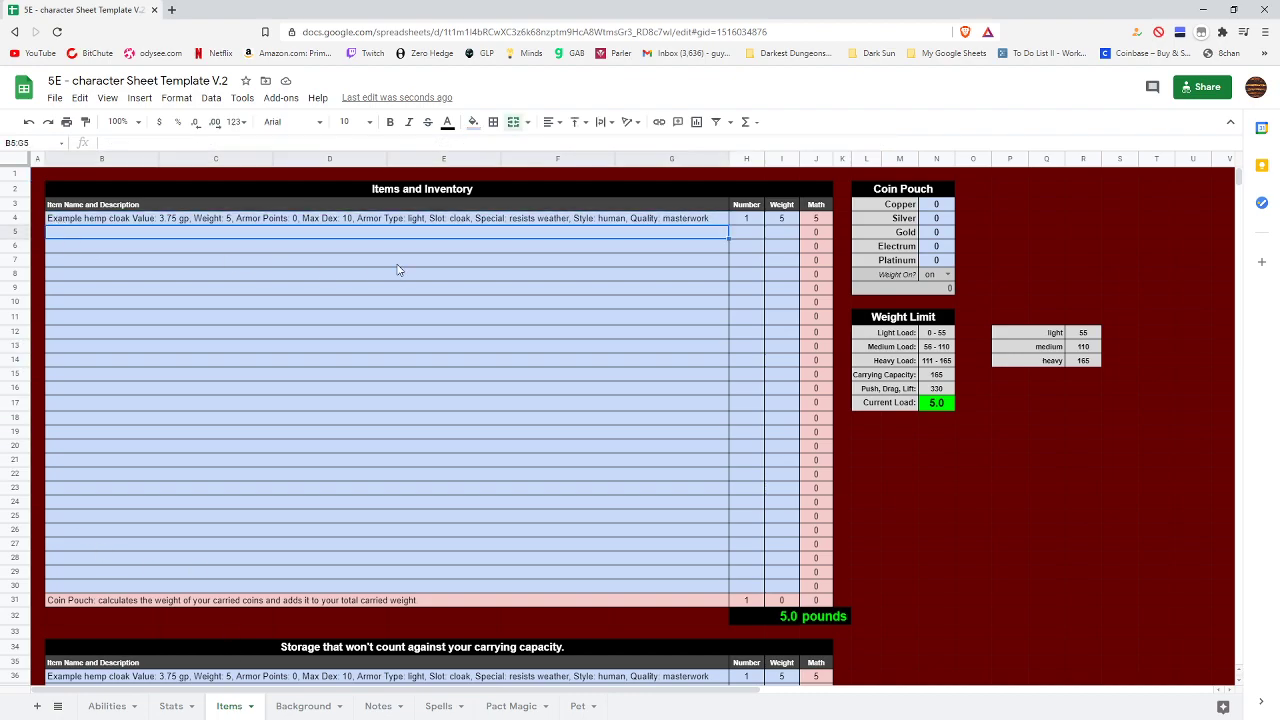
left_click(752, 220)
left_click(785, 222)
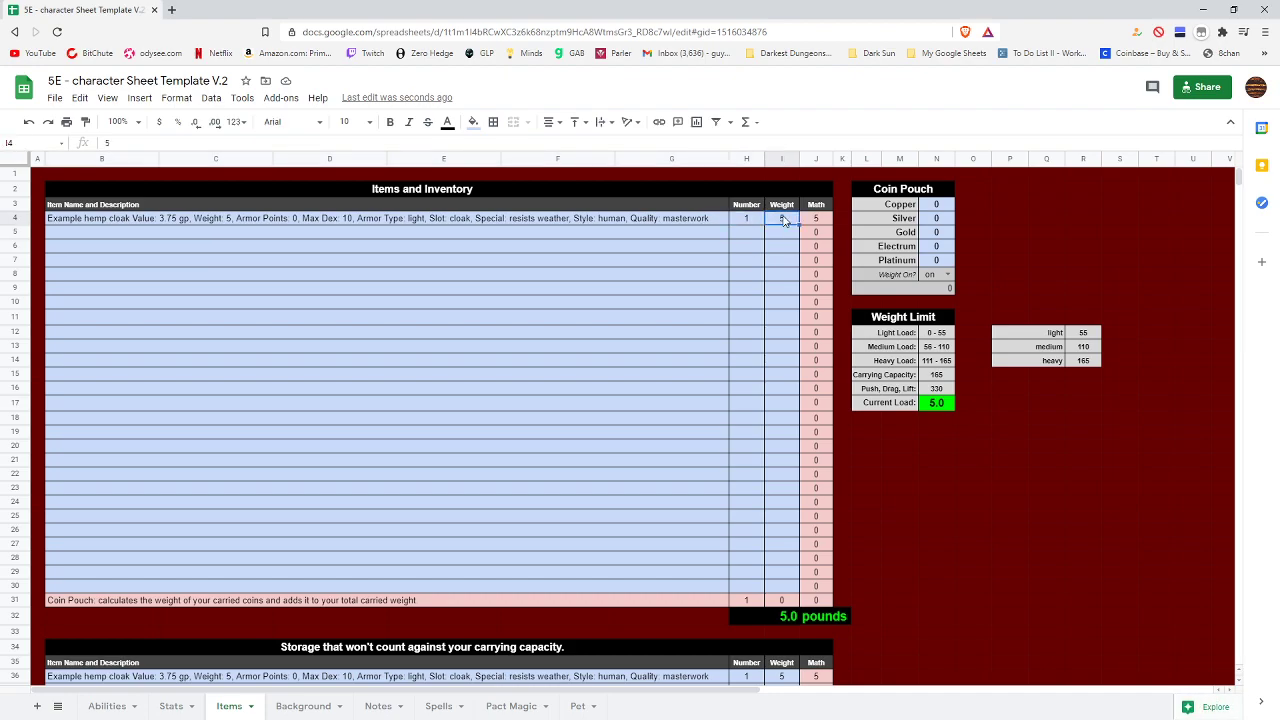
left_click(816, 157)
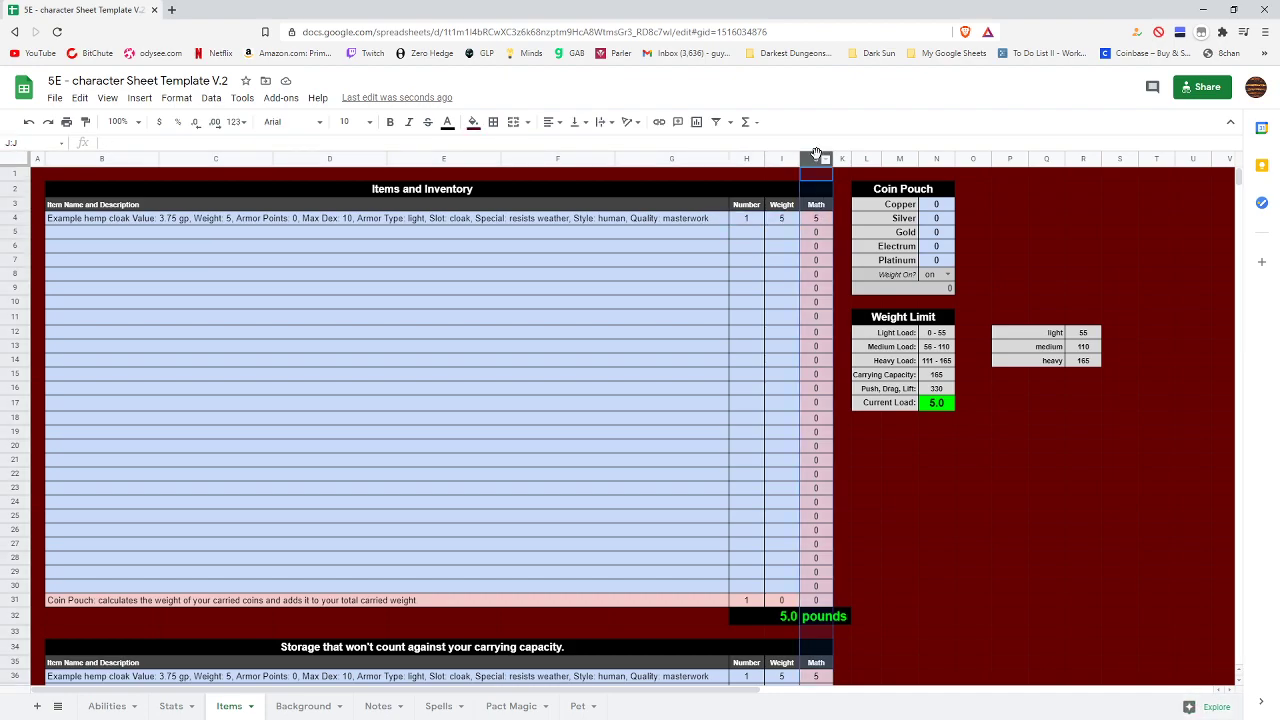
right_click(816, 152)
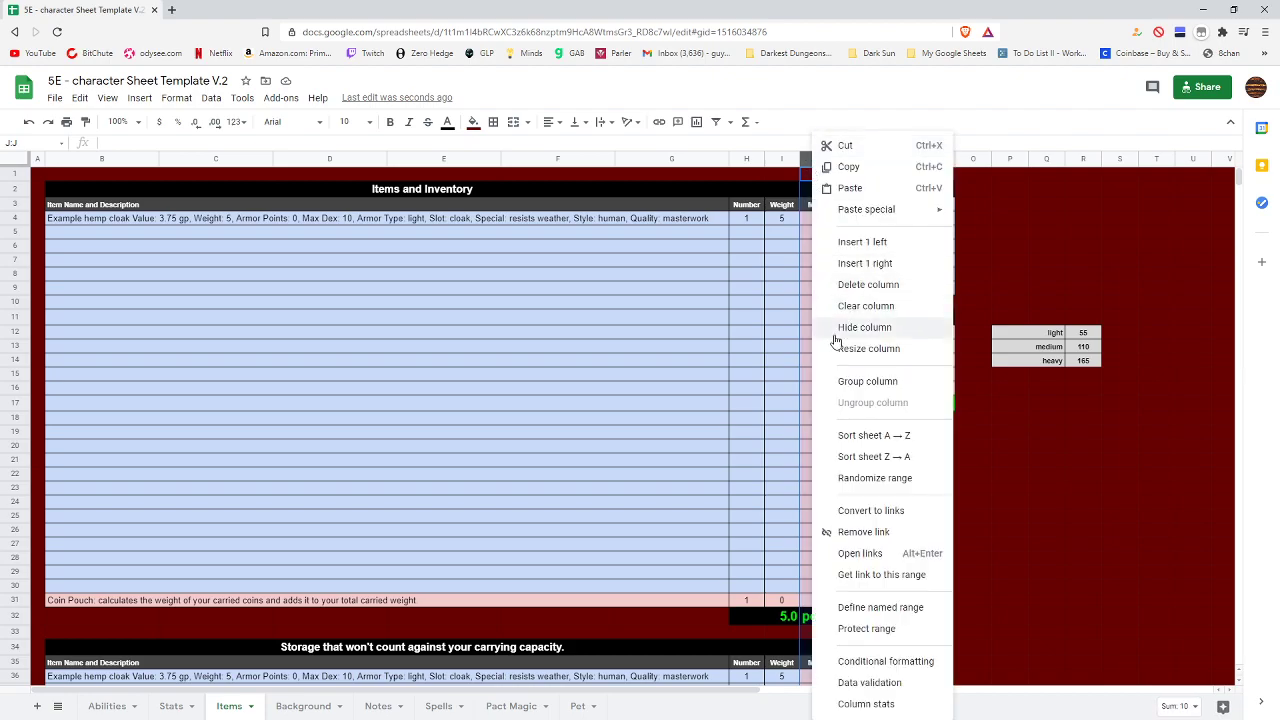
left_click(600, 489)
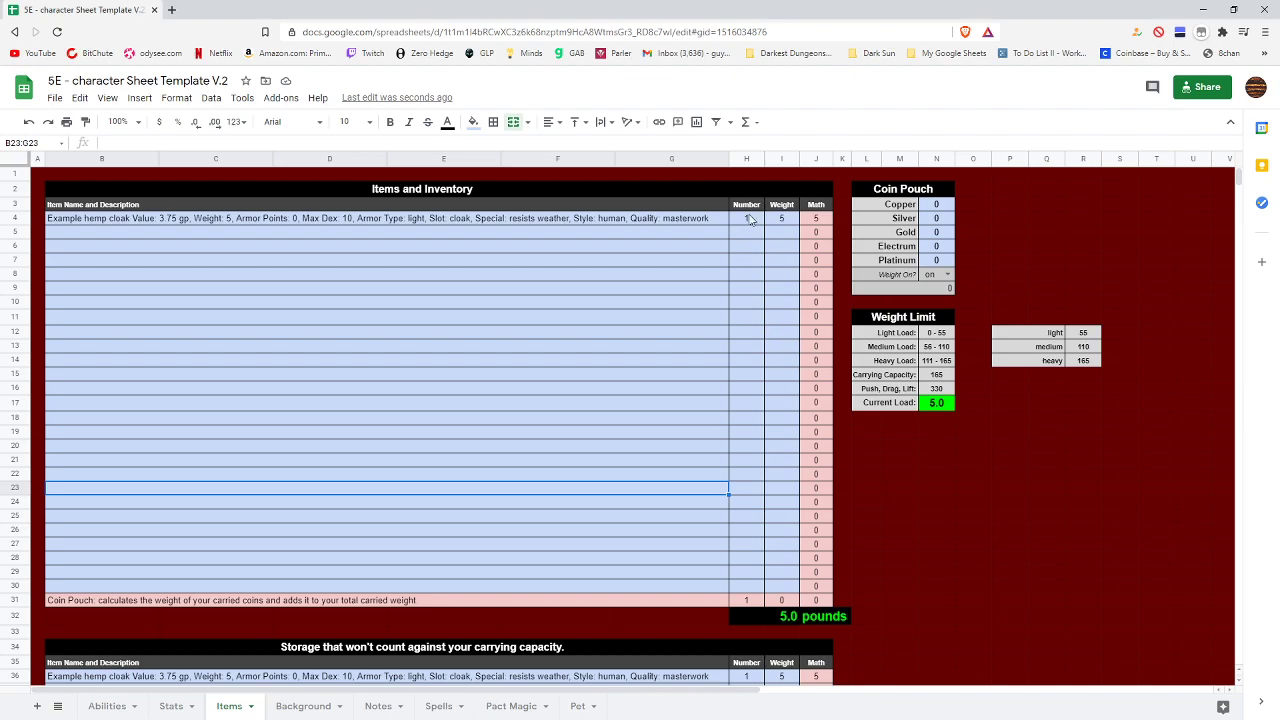
Set the number of the example hemp cloak in Items and Inventory to 3.
left_click(749, 225)
type("3")
left_click(785, 279)
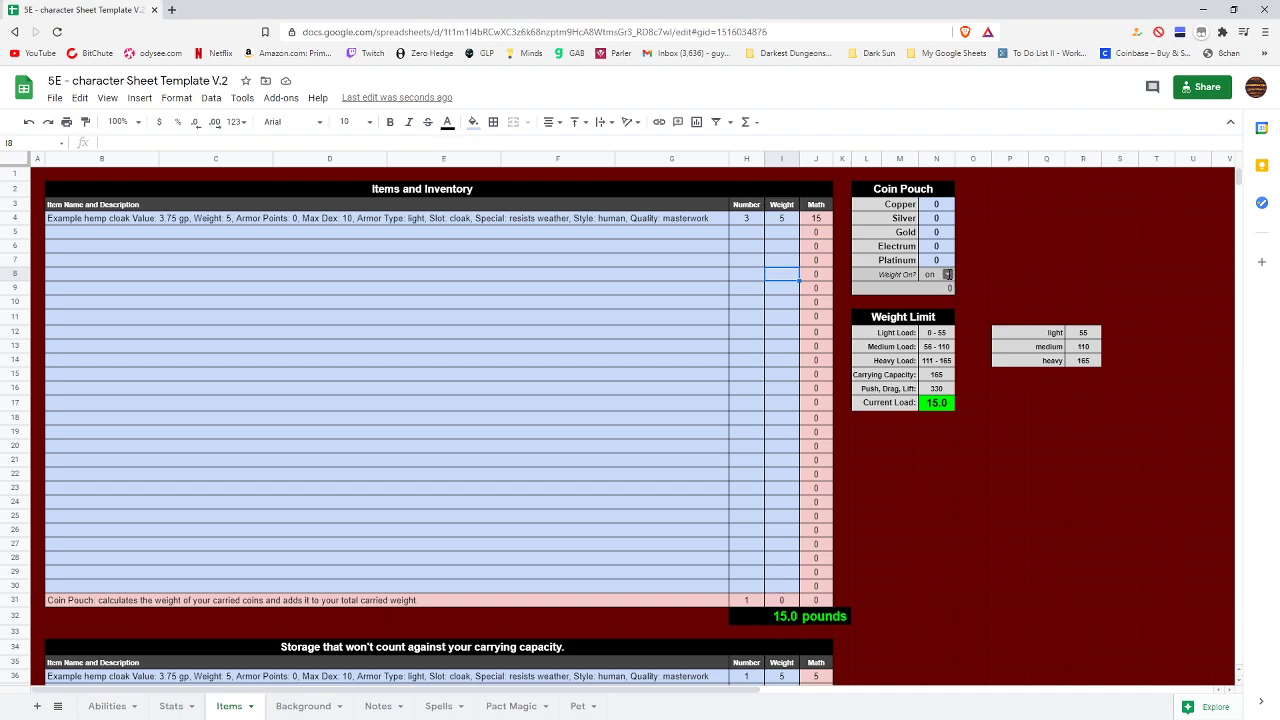
Try setting the Coin Pouch's Weight On option to off and switch it back to on.
left_click(947, 274)
left_click(938, 316)
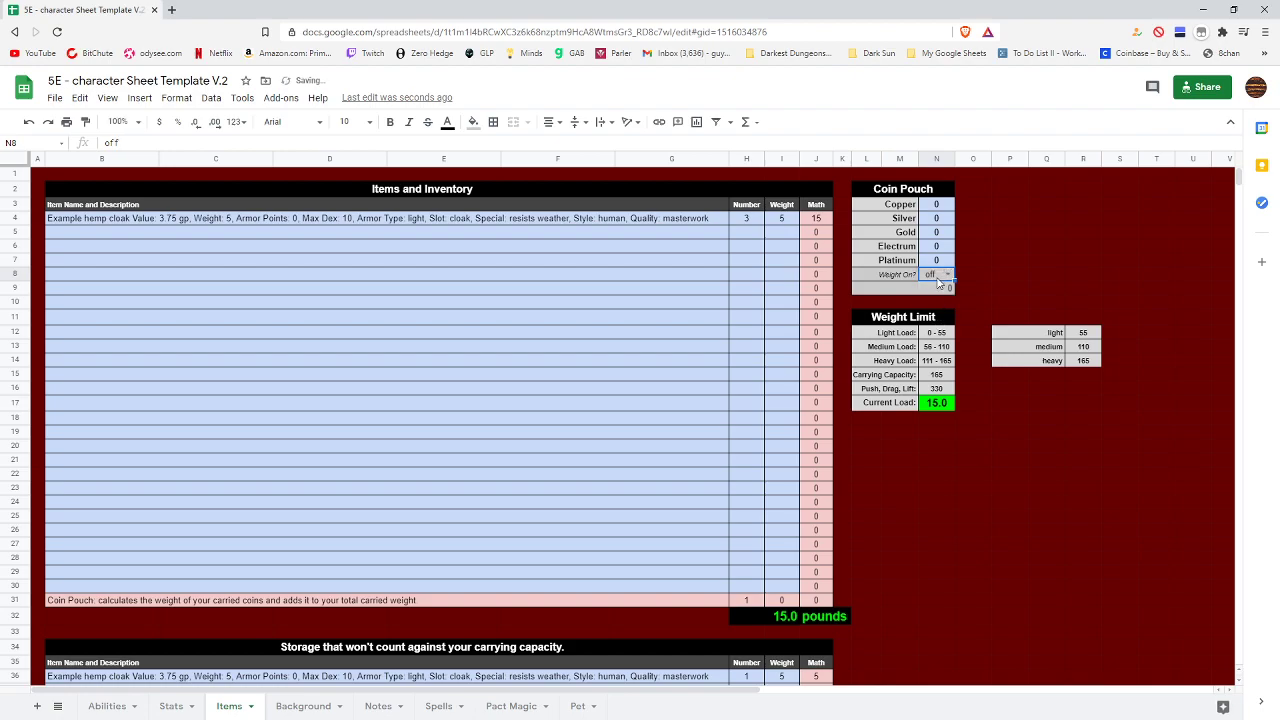
left_click(946, 274)
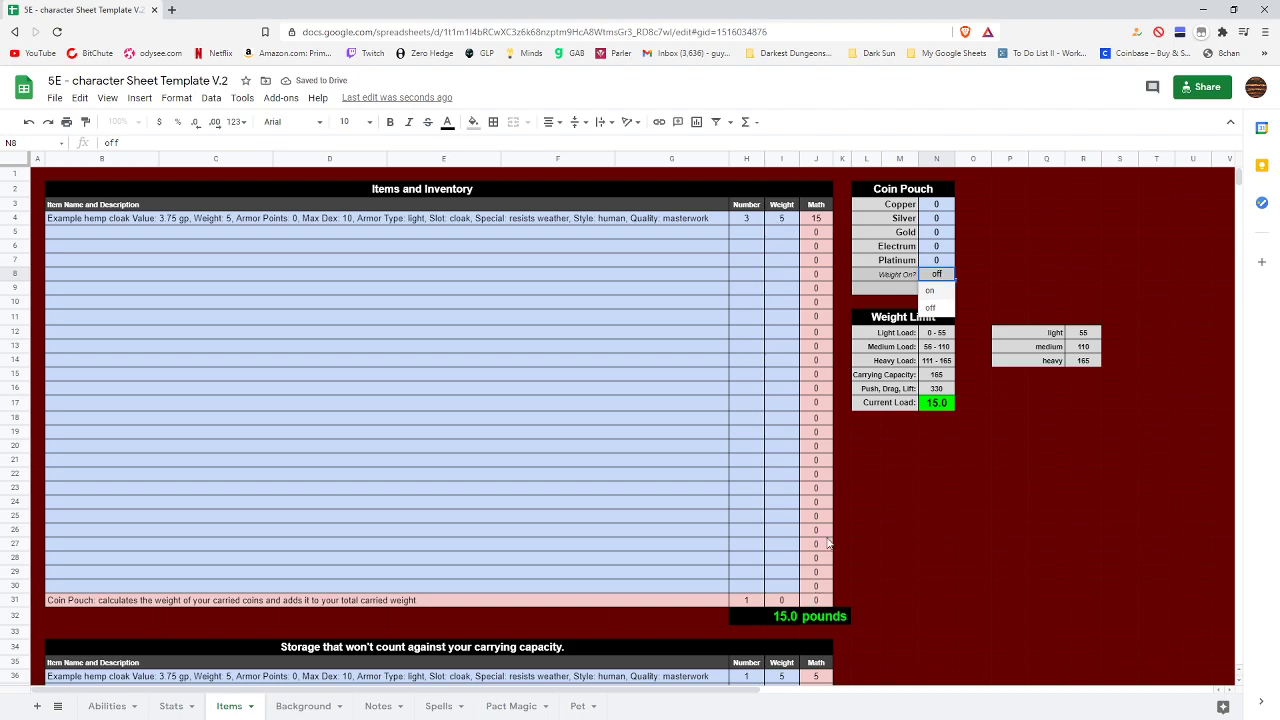
left_click(931, 291)
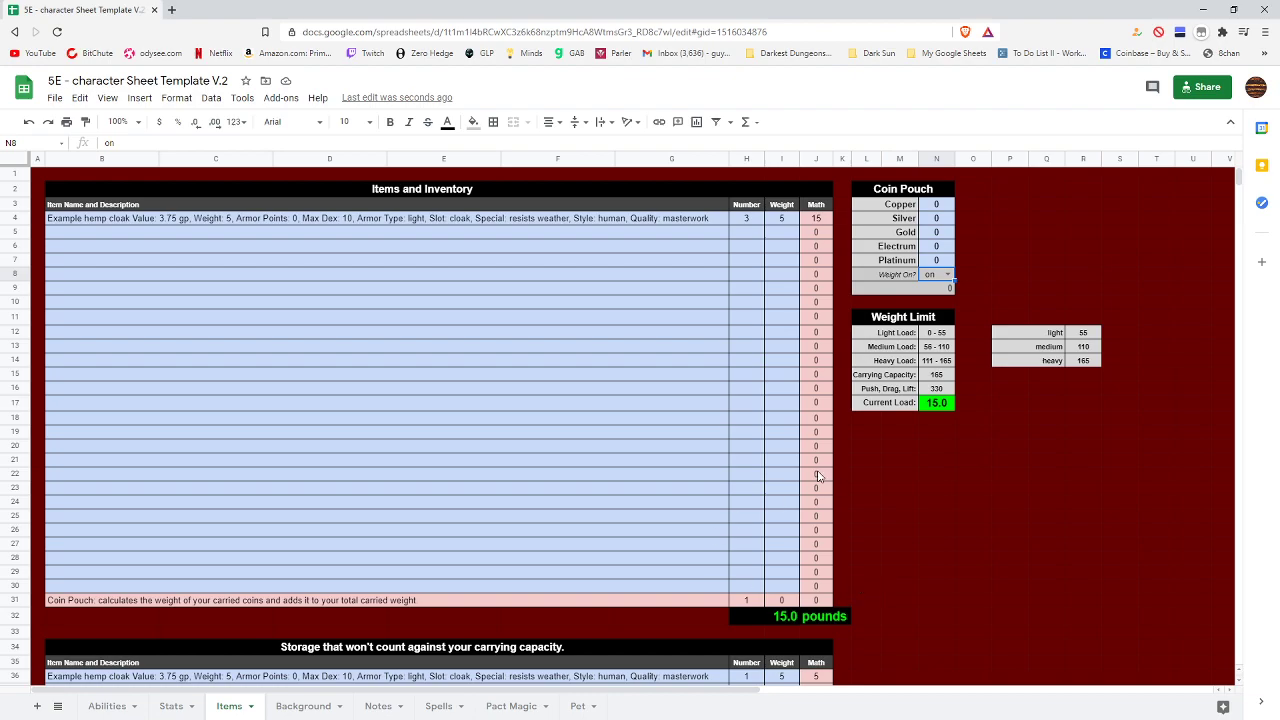
Examine the storage table that doesn't count against carrying capacity and the Weight Limit block, and open the Background sheet.
scroll(783, 470, "down", 2)
scroll(783, 470, "down", 2)
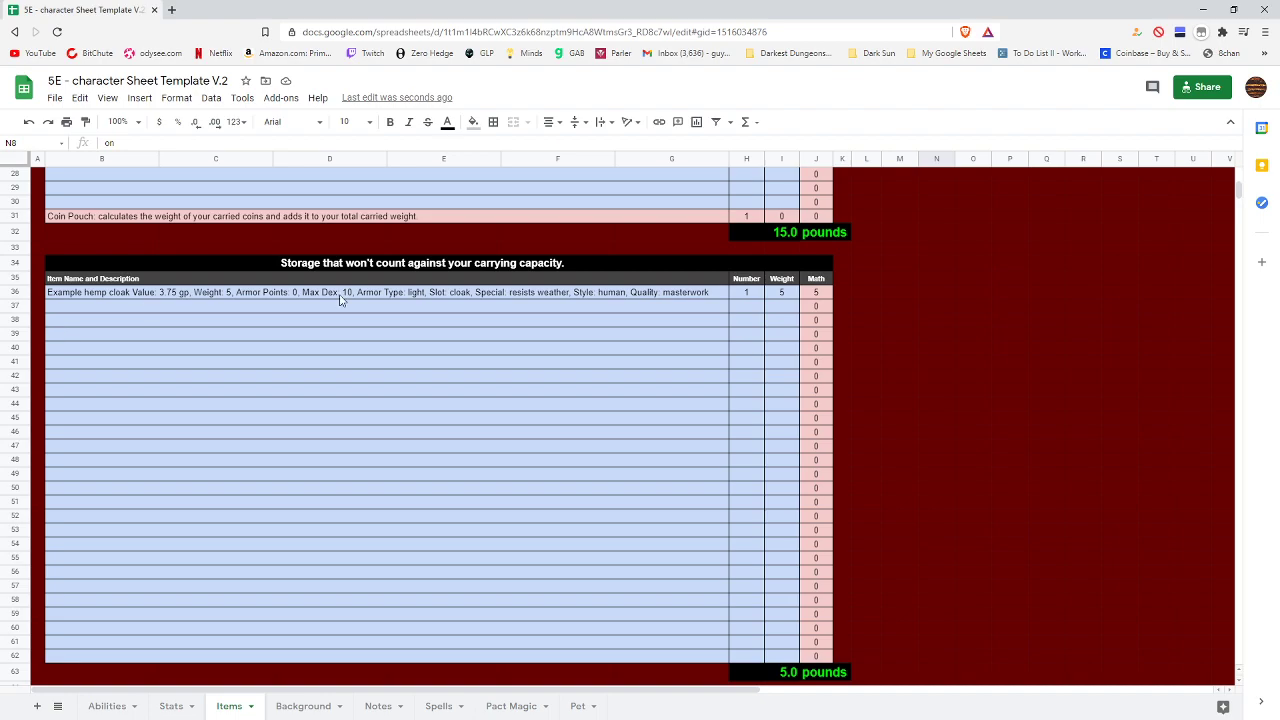
left_click(220, 298)
left_click_drag(367, 549, 394, 571)
scroll(920, 246, "up", 5)
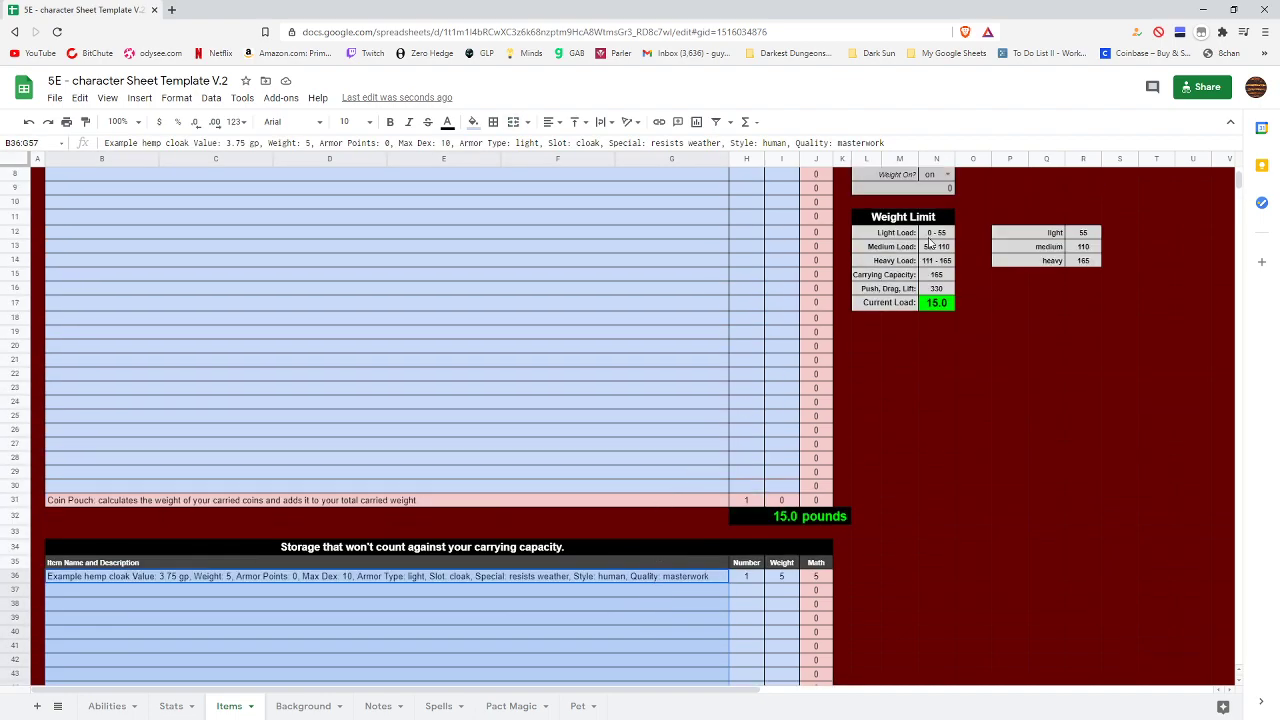
scroll(900, 452, "down", 5)
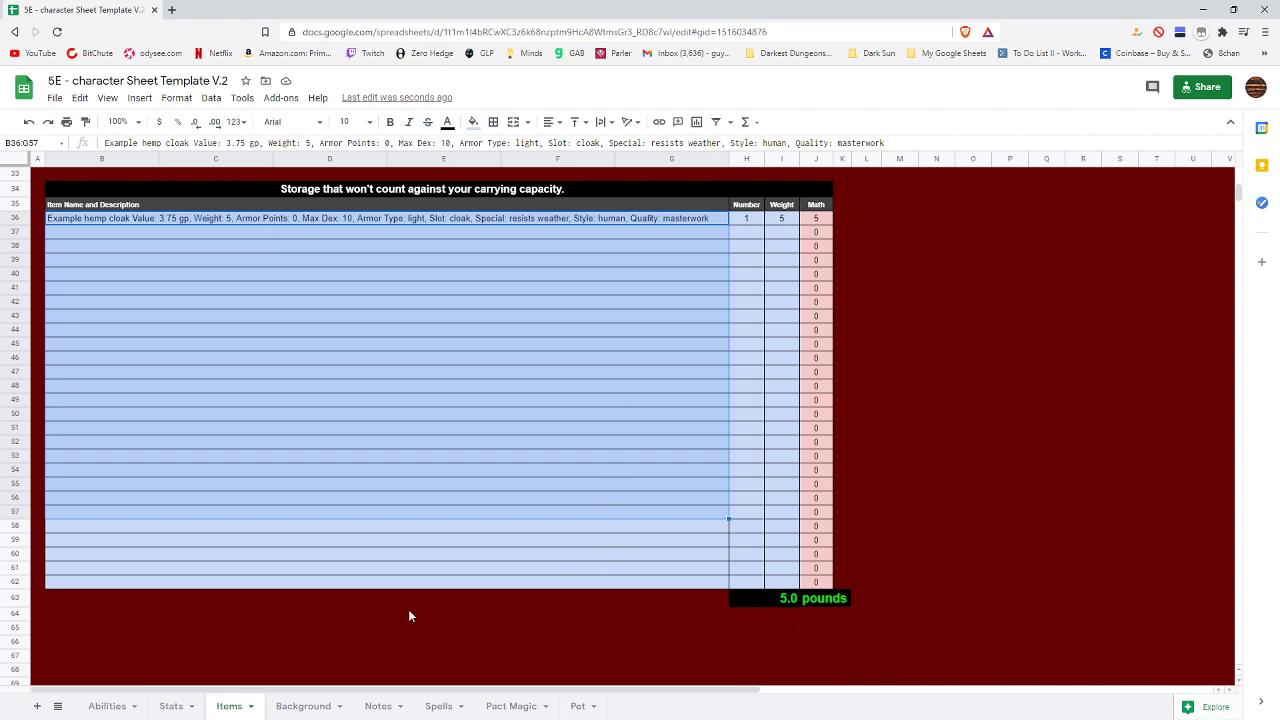
left_click(306, 703)
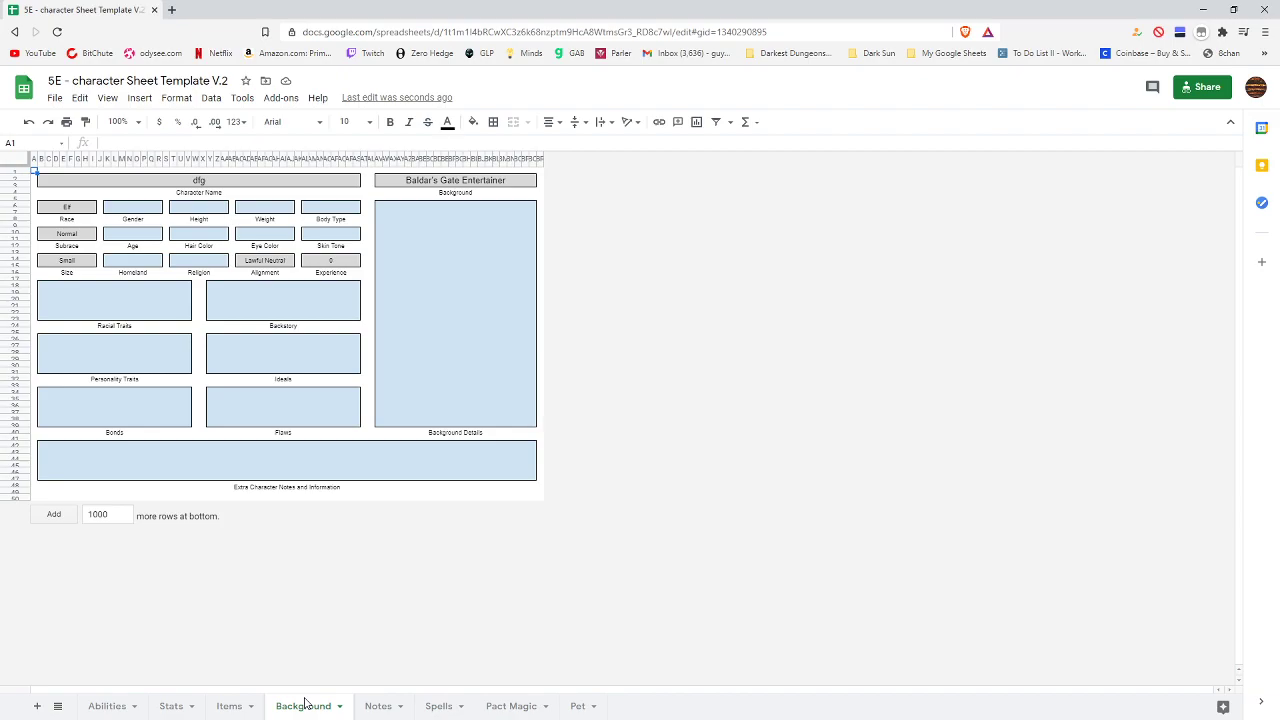
Examine the Background sheet's details and notes boxes, the grey fields linked from Stats, and the appearance fields.
left_click(450, 252)
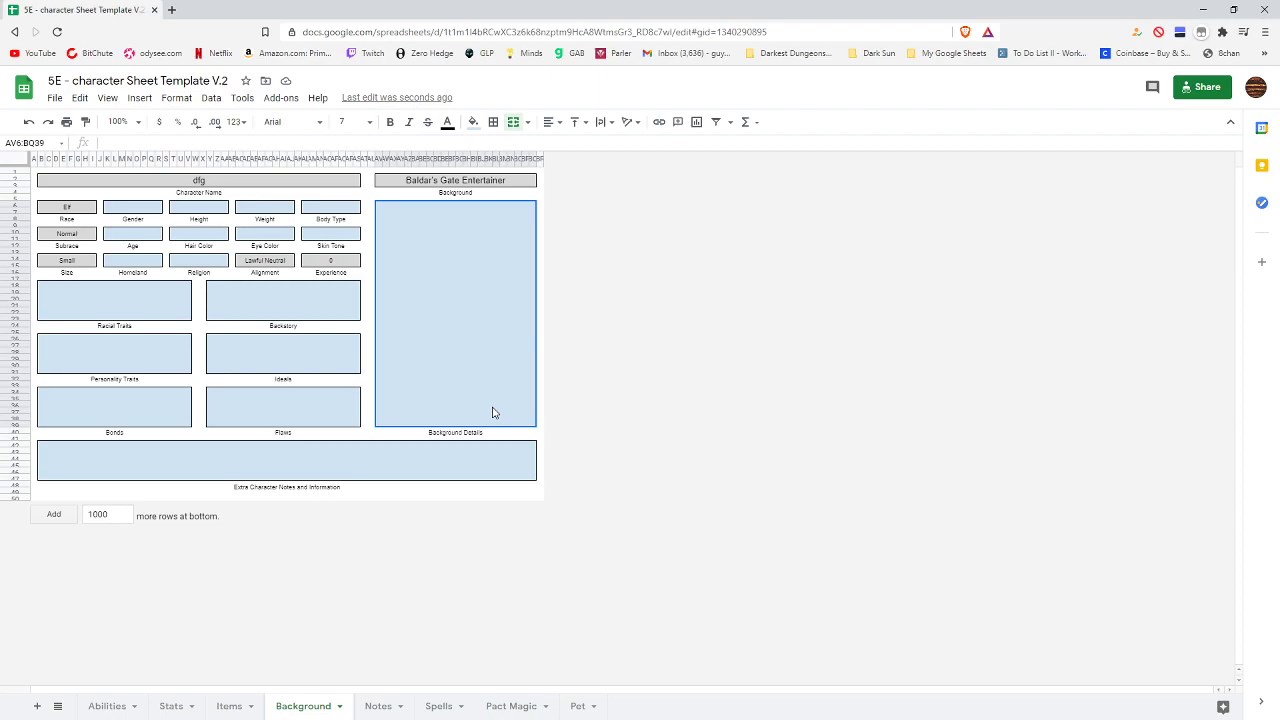
left_click(344, 457)
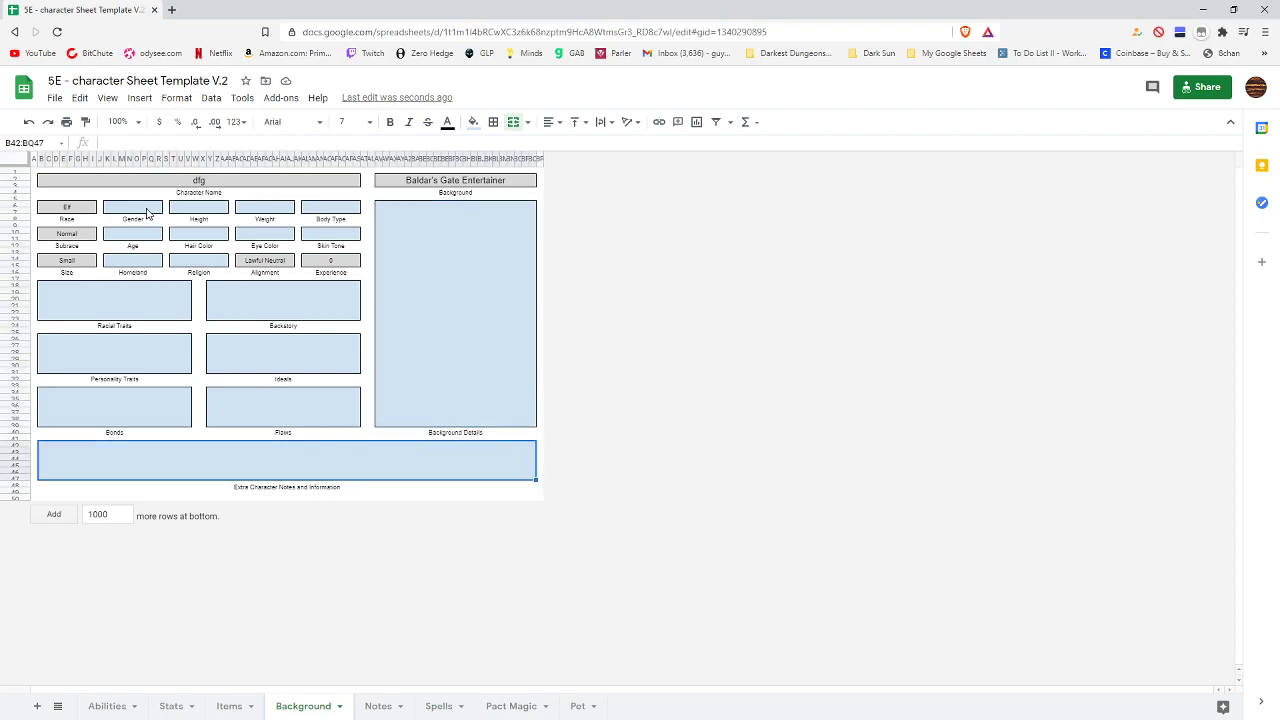
left_click(68, 185)
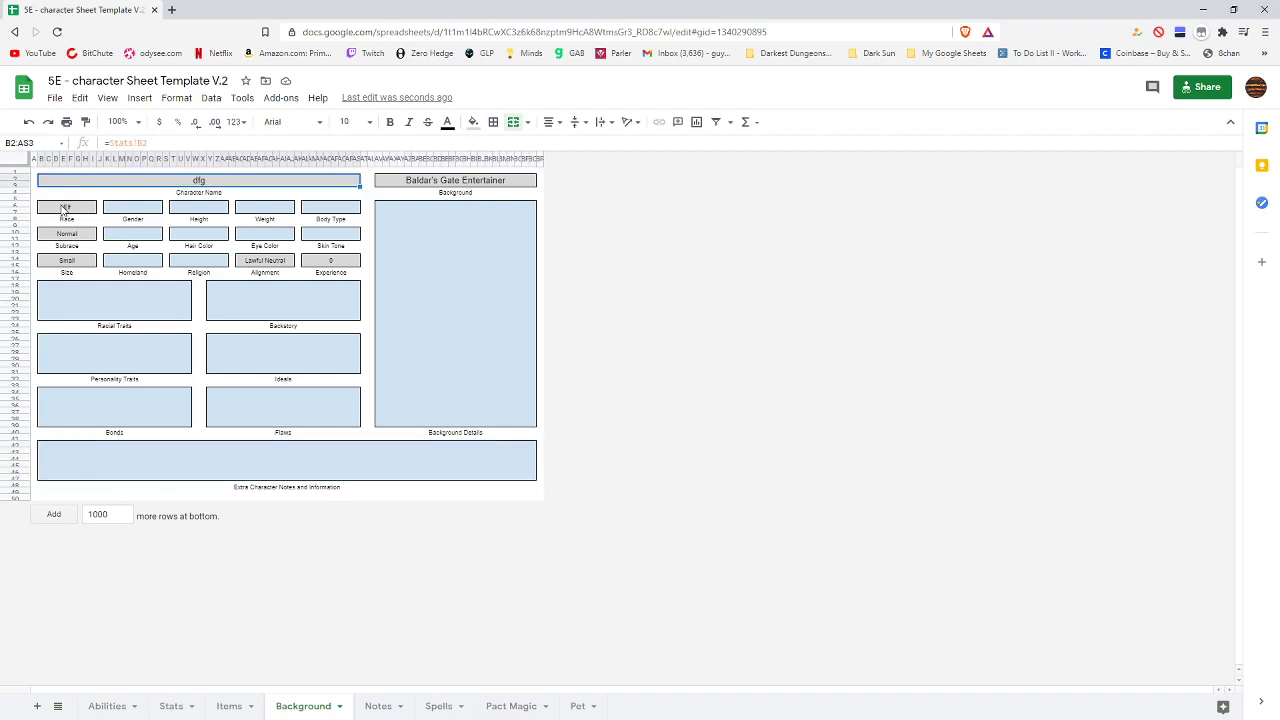
left_click(63, 209)
left_click(63, 238)
left_click(63, 262)
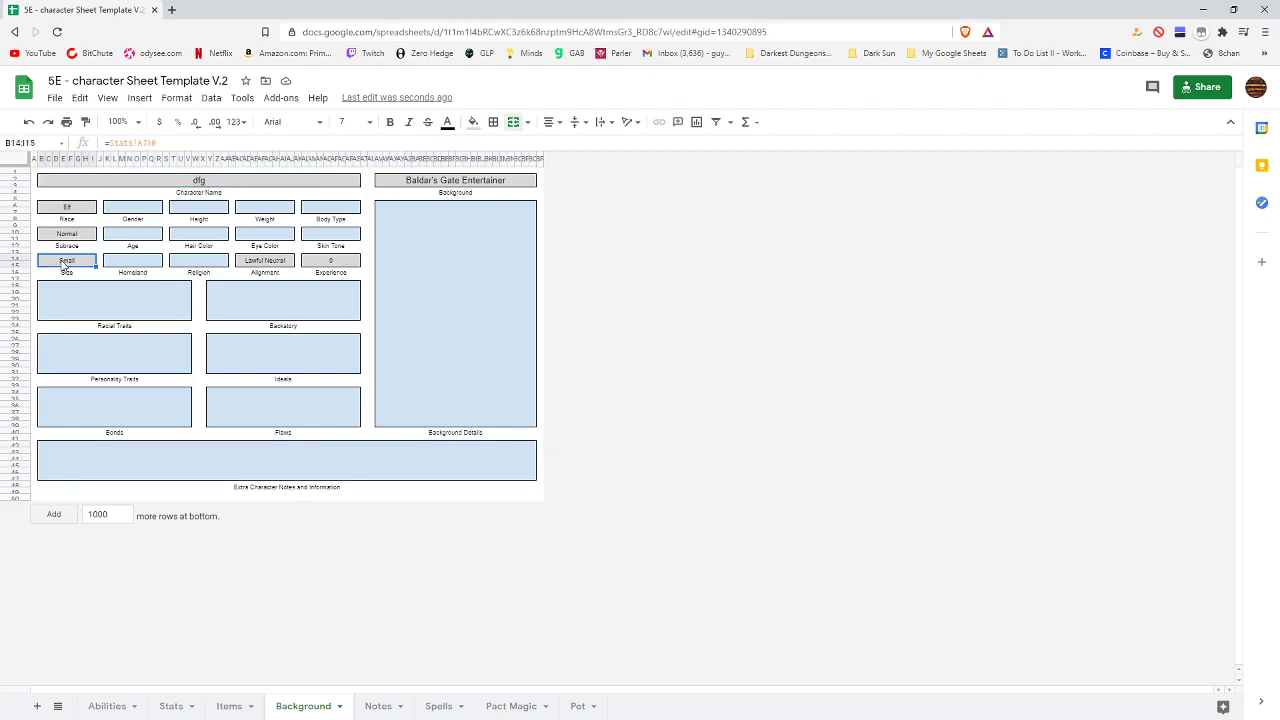
left_click(267, 262)
left_click(336, 238)
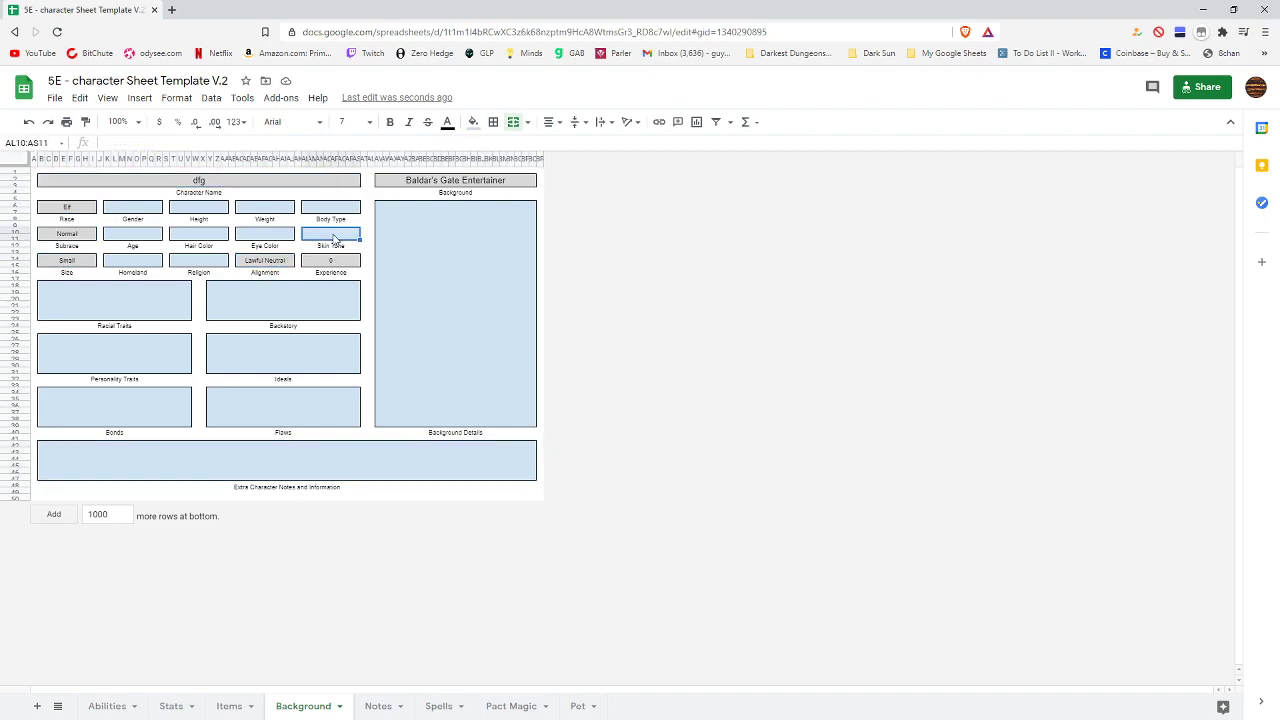
left_click(268, 240)
left_click(189, 240)
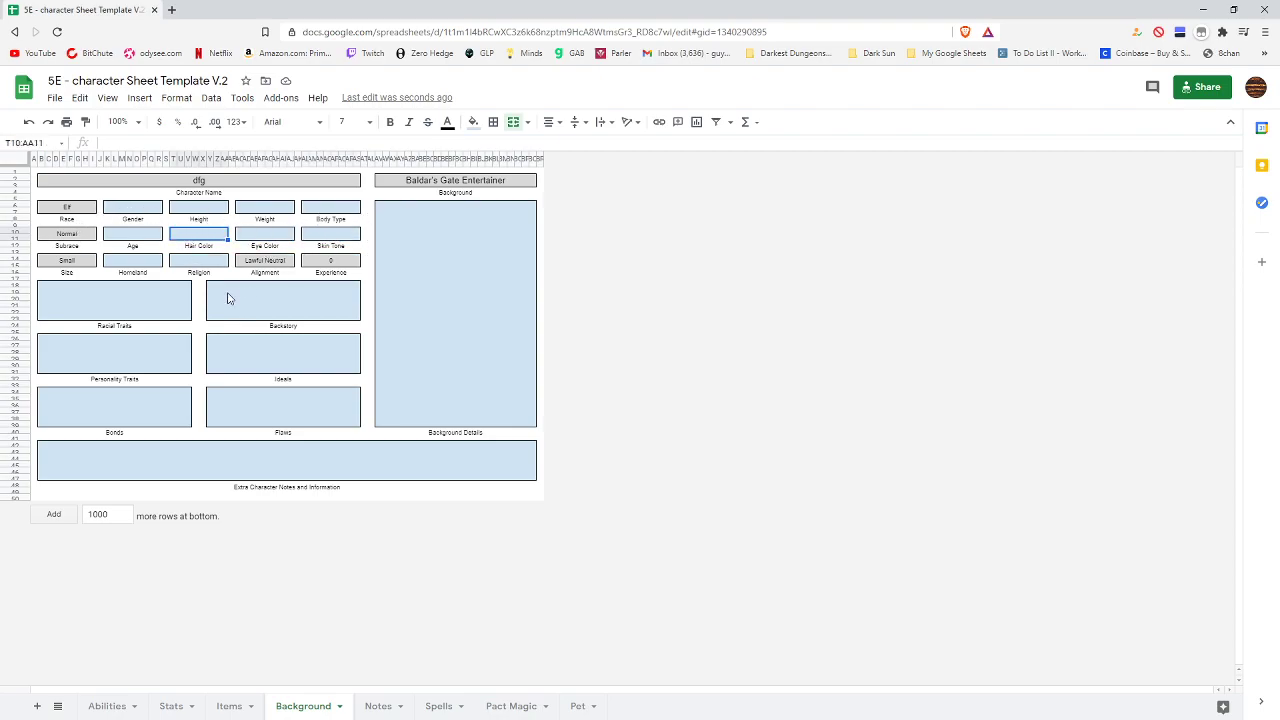
Examine the racial traits, backstory, flaws, bonds and personality traits boxes, and look at the Notes and Spells sheets.
left_click(130, 313)
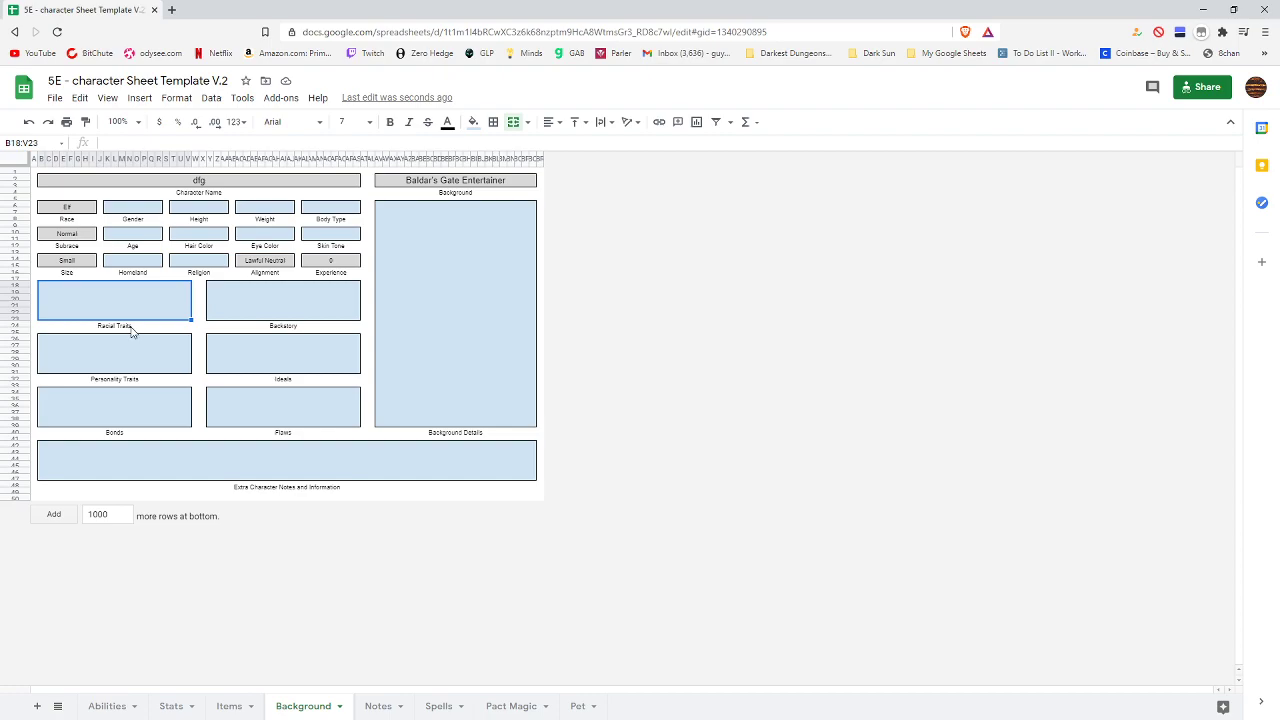
left_click(254, 352)
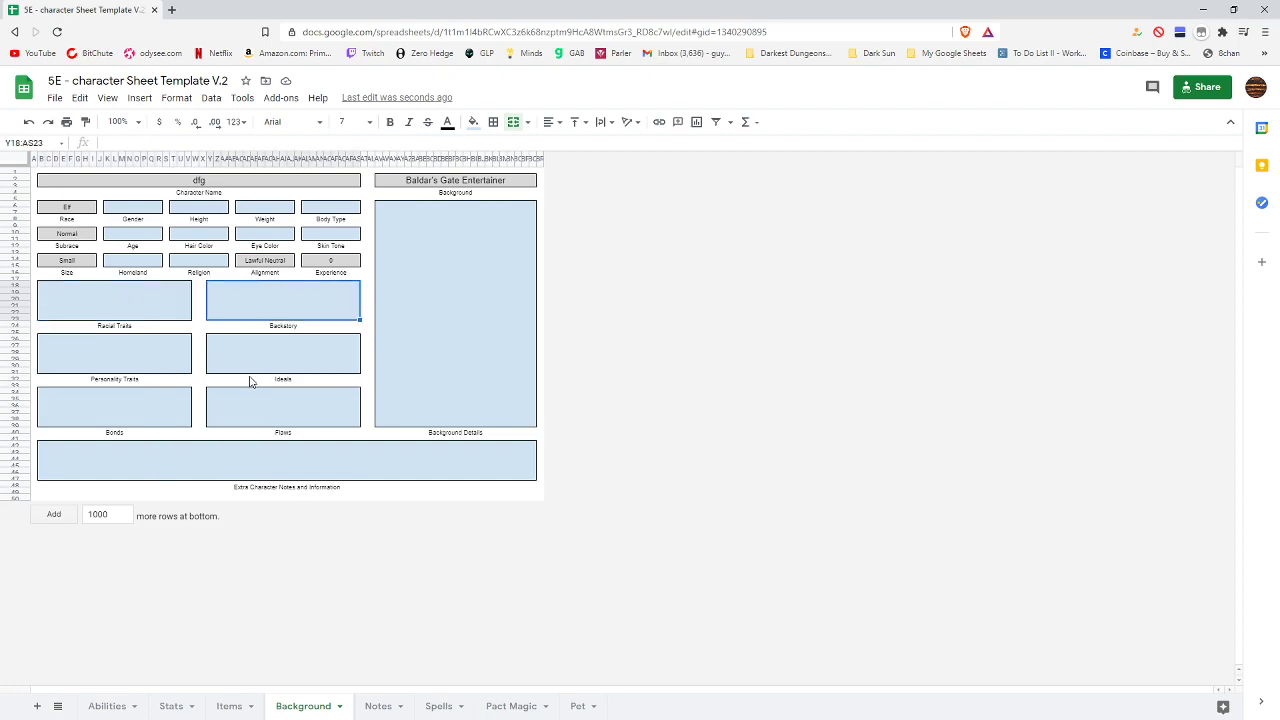
left_click(256, 413)
left_click(168, 418)
left_click(148, 343)
left_click(148, 318)
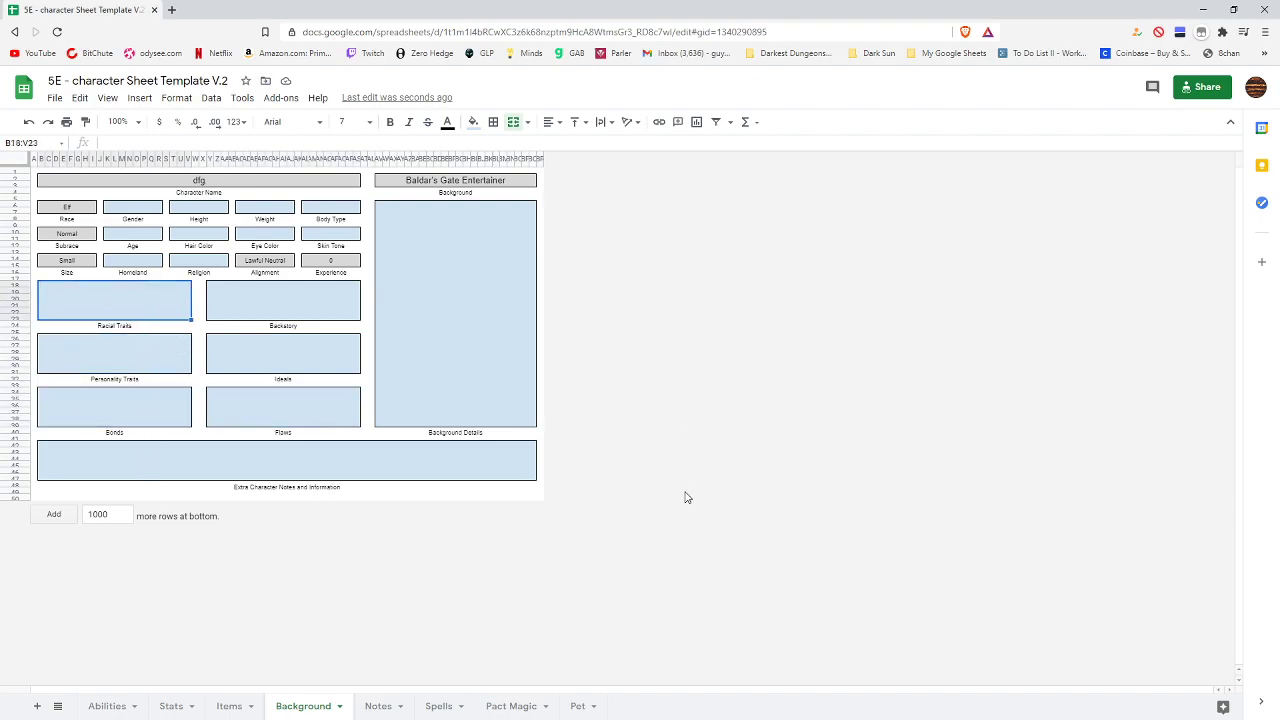
left_click(385, 707)
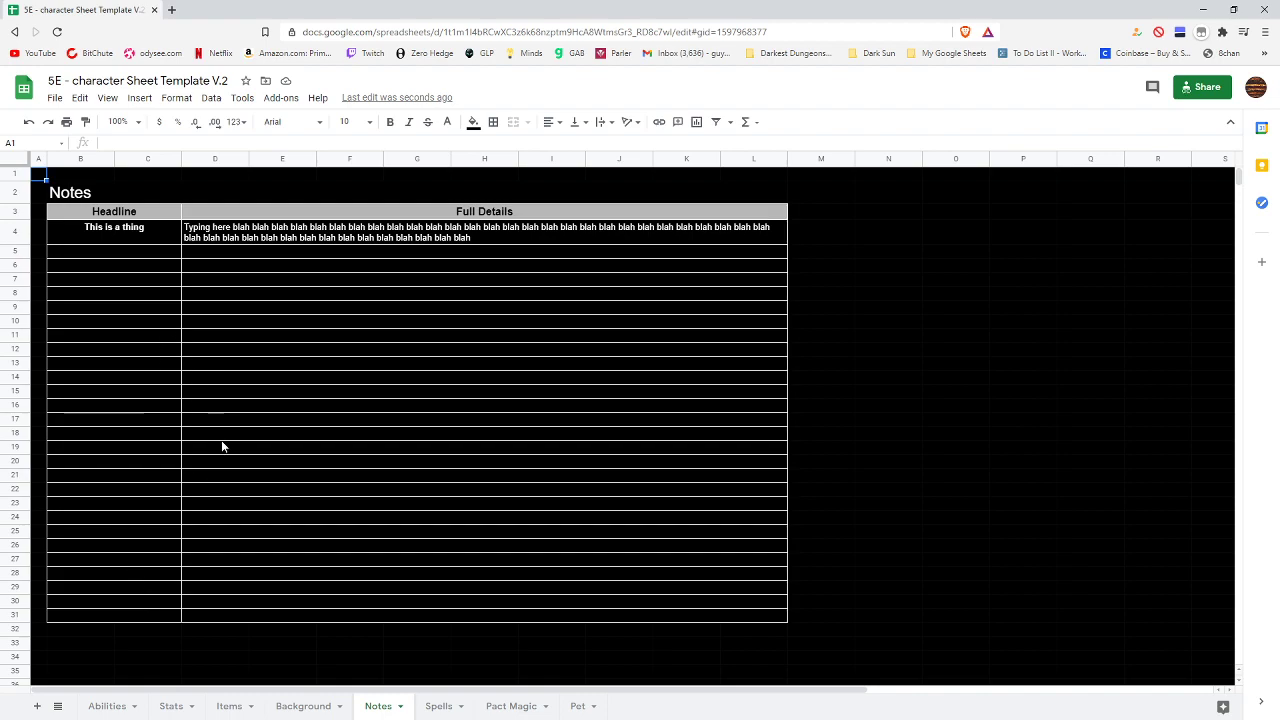
left_click(438, 706)
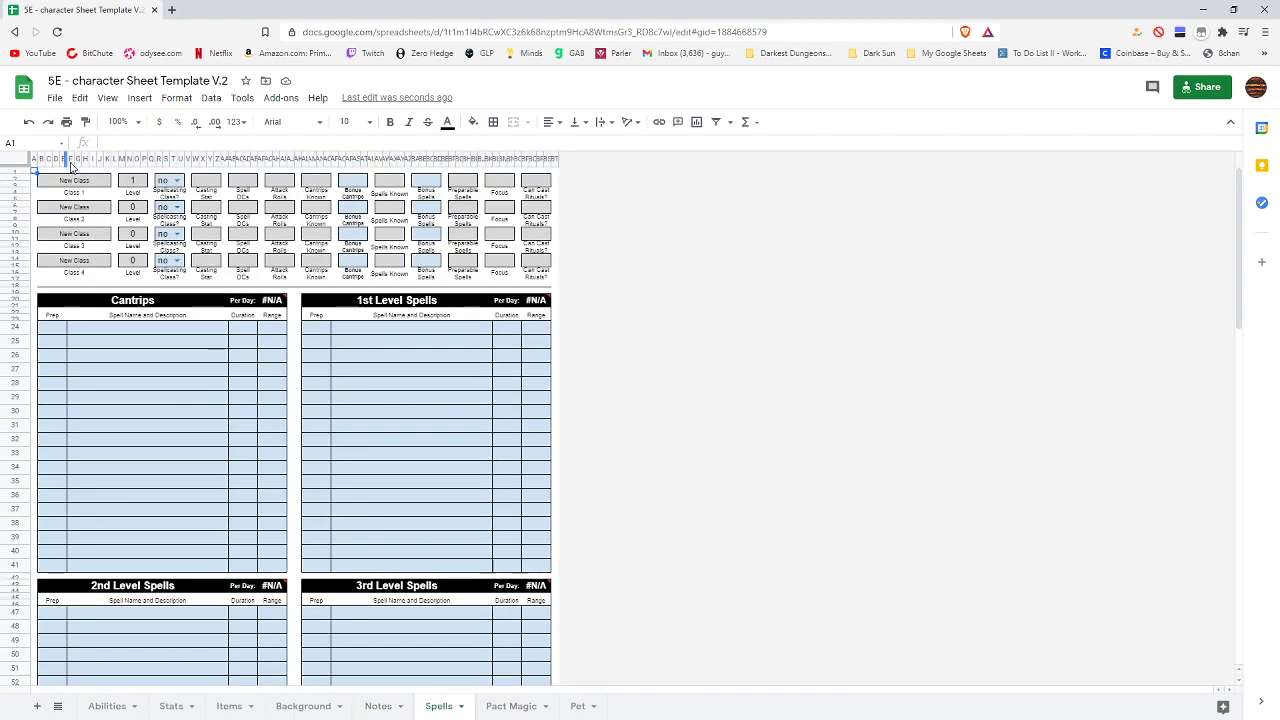
On the Stats sheet, set Class 1 to Cleric with a level of 3.
left_click(170, 706)
scroll(103, 289, "up", 5)
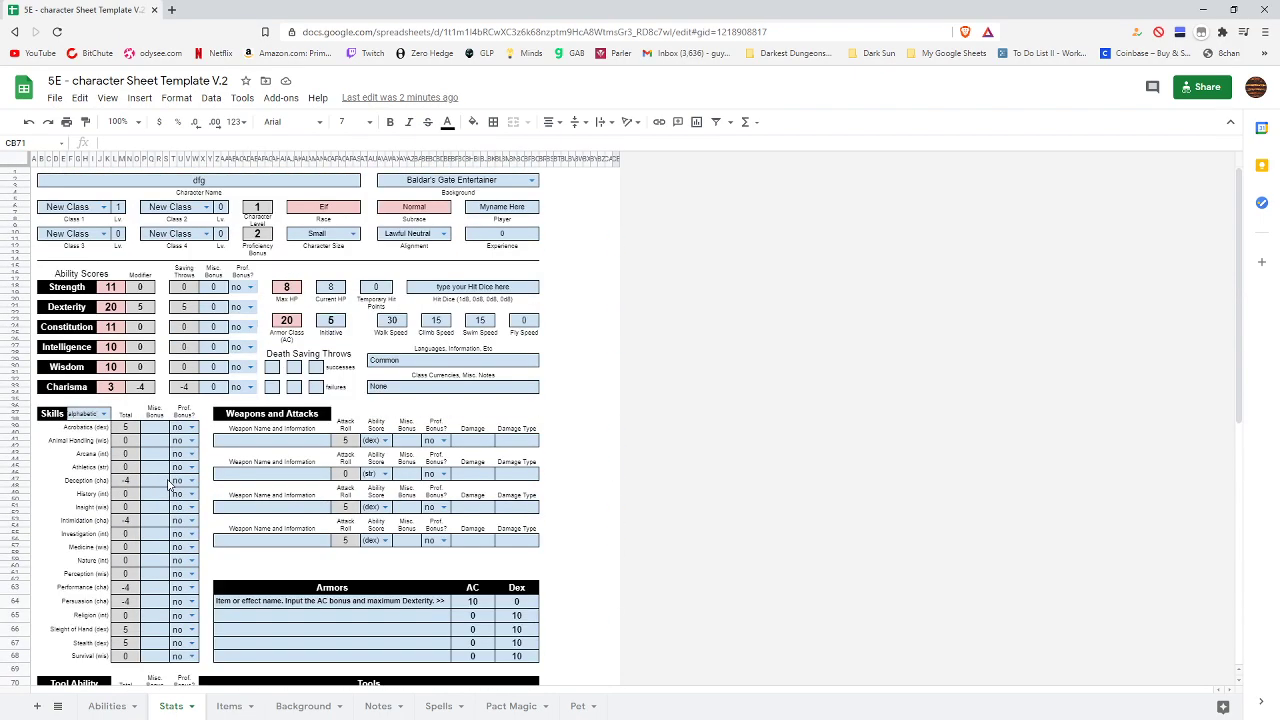
left_click(103, 207)
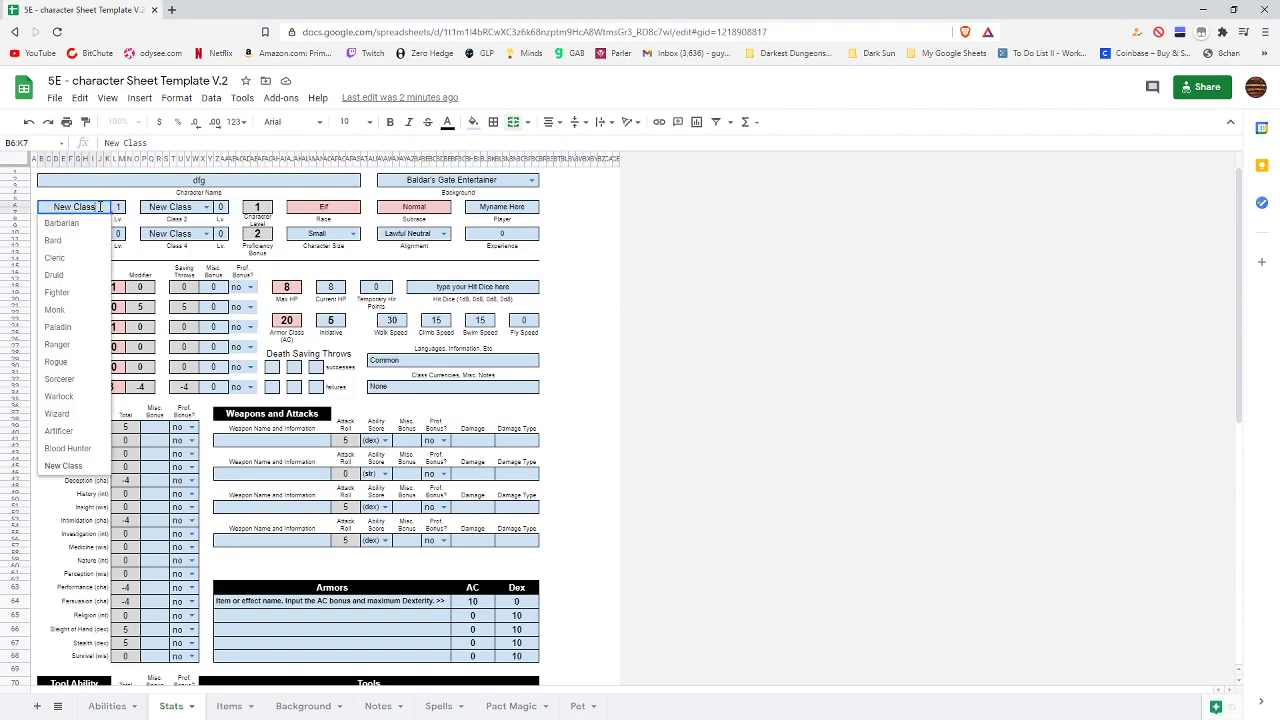
left_click(62, 258)
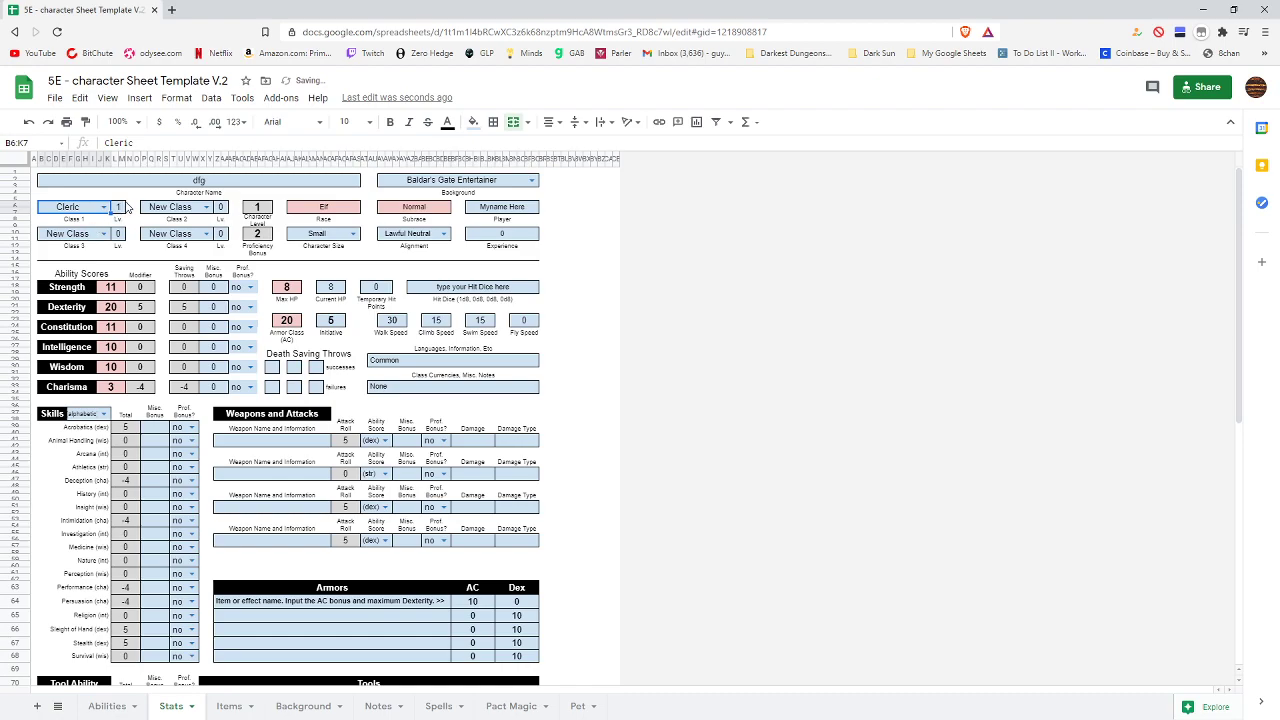
left_click(119, 208)
type("3")
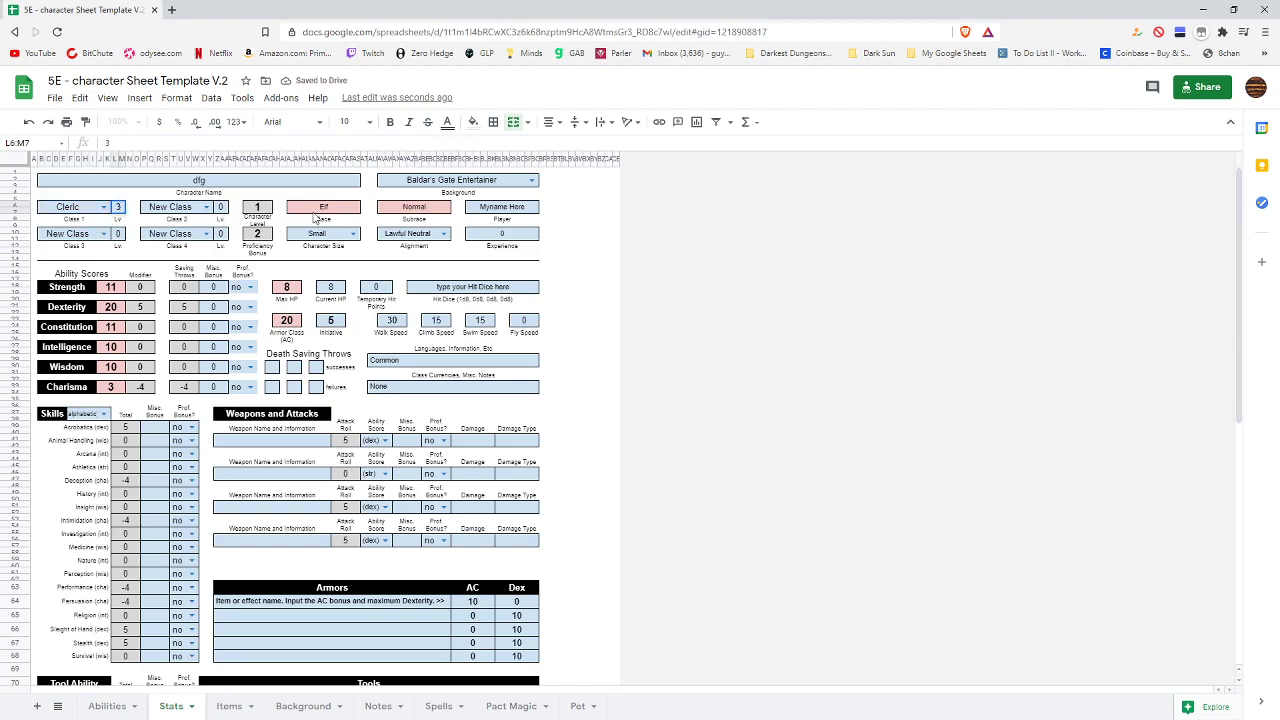
left_click(720, 369)
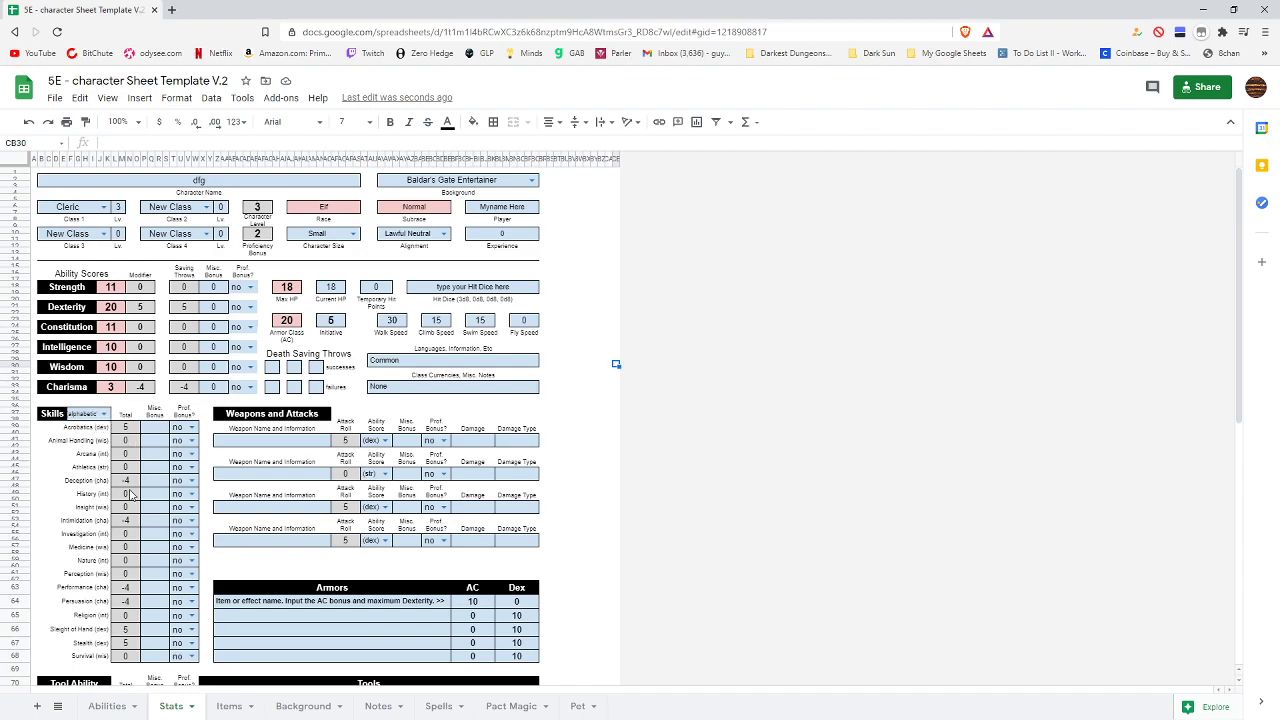
scroll(290, 457, "down", 3)
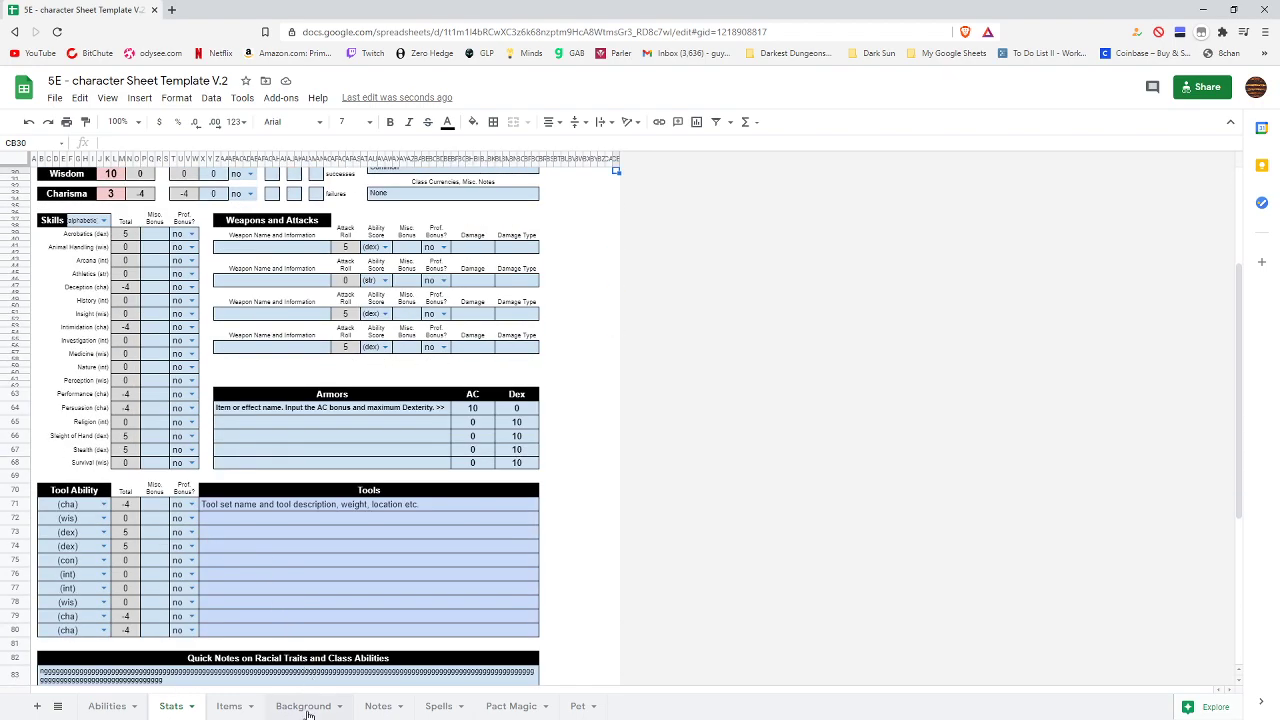
On the Spells sheet, set the Cleric's Spellcasting Class option to yes.
left_click(432, 708)
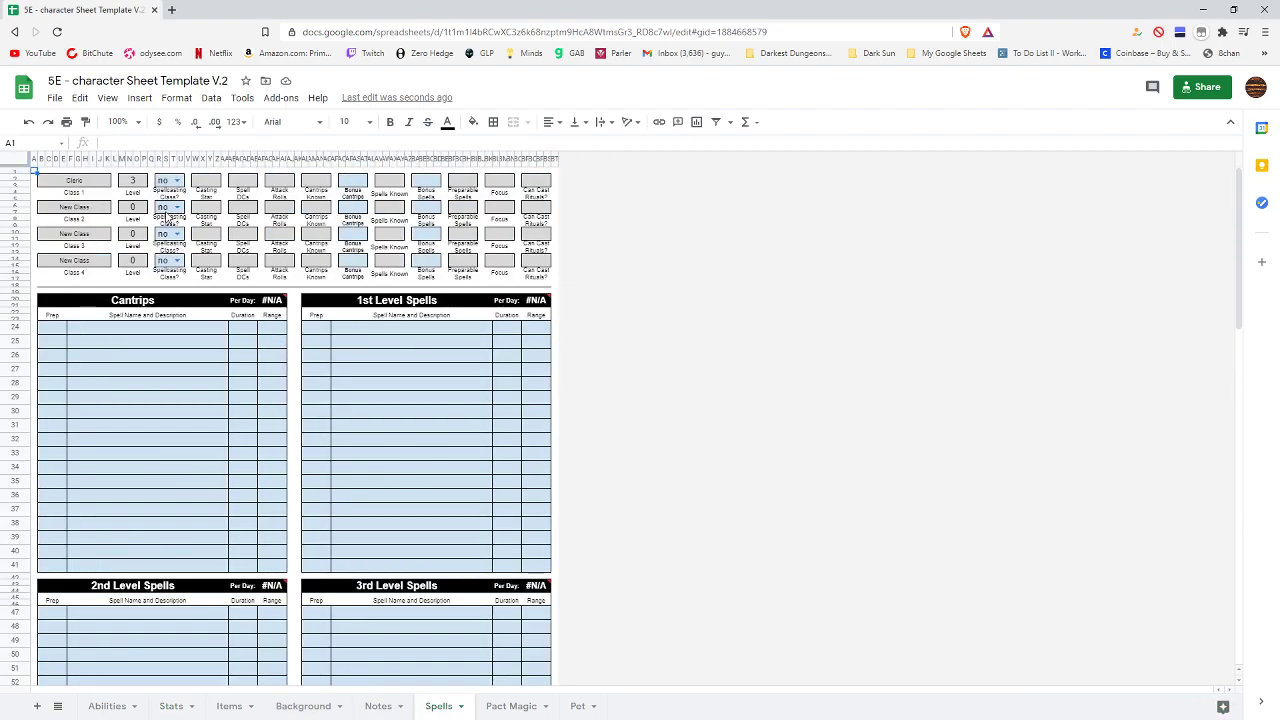
left_click(177, 186)
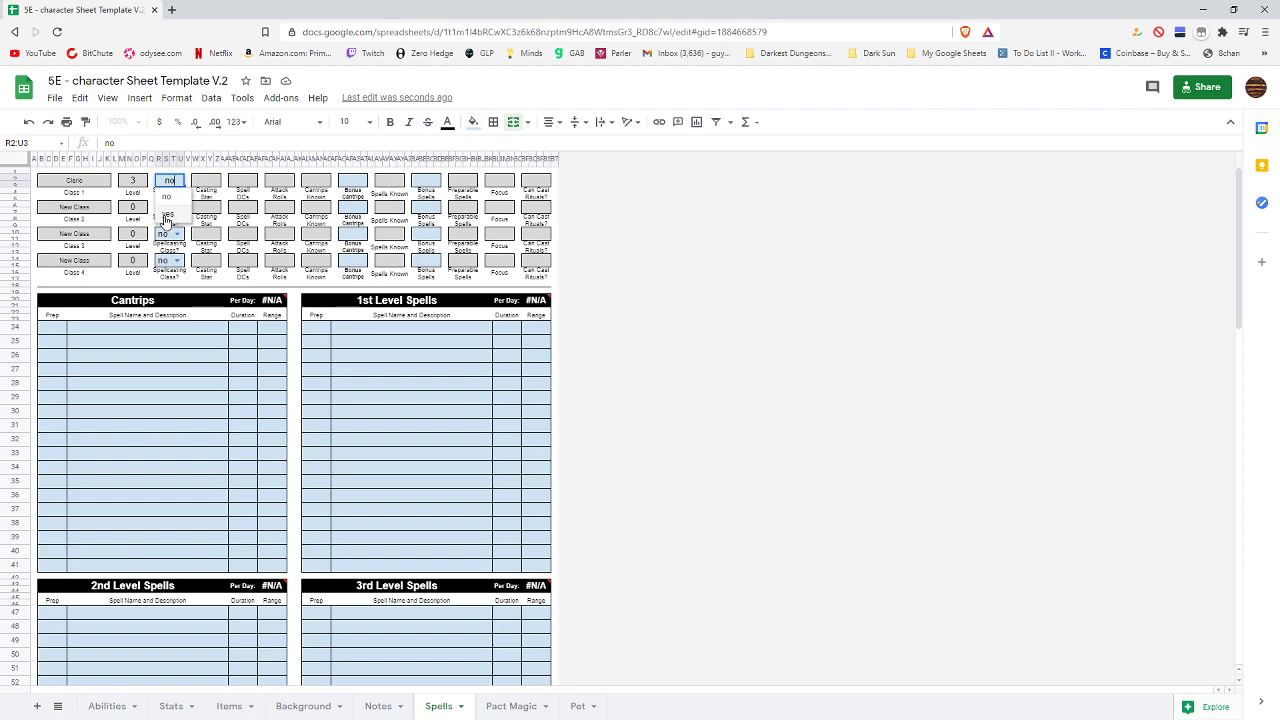
left_click(166, 222)
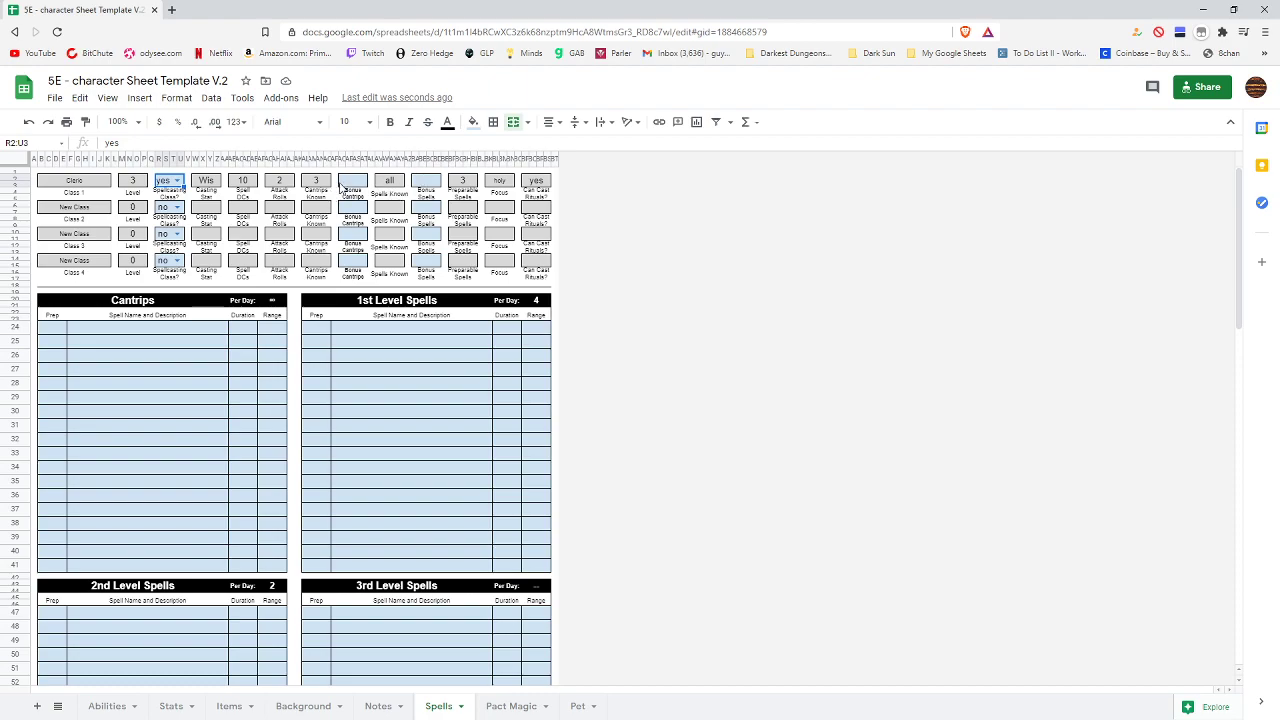
Examine the Cleric's bonus spells field, the 1st and 2nd level spells-per-day cells, and the Cantrips name and Prep columns.
left_click(426, 182)
left_click(536, 301)
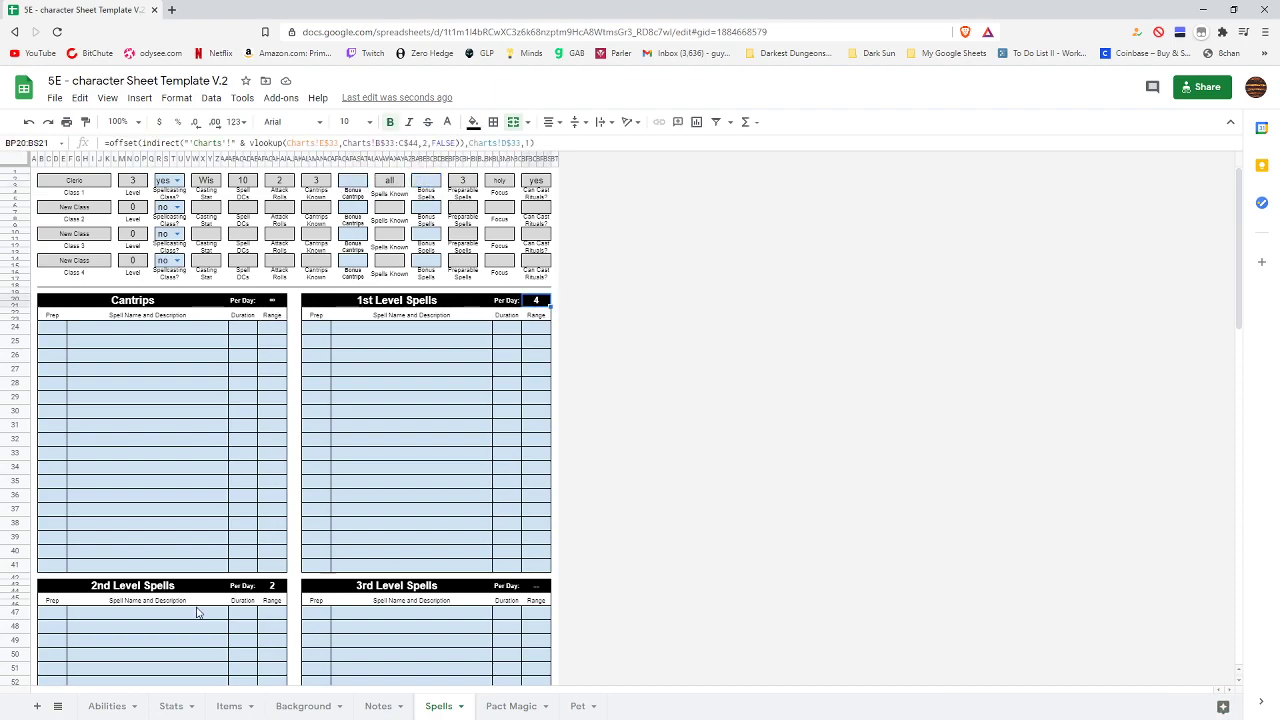
left_click(272, 586)
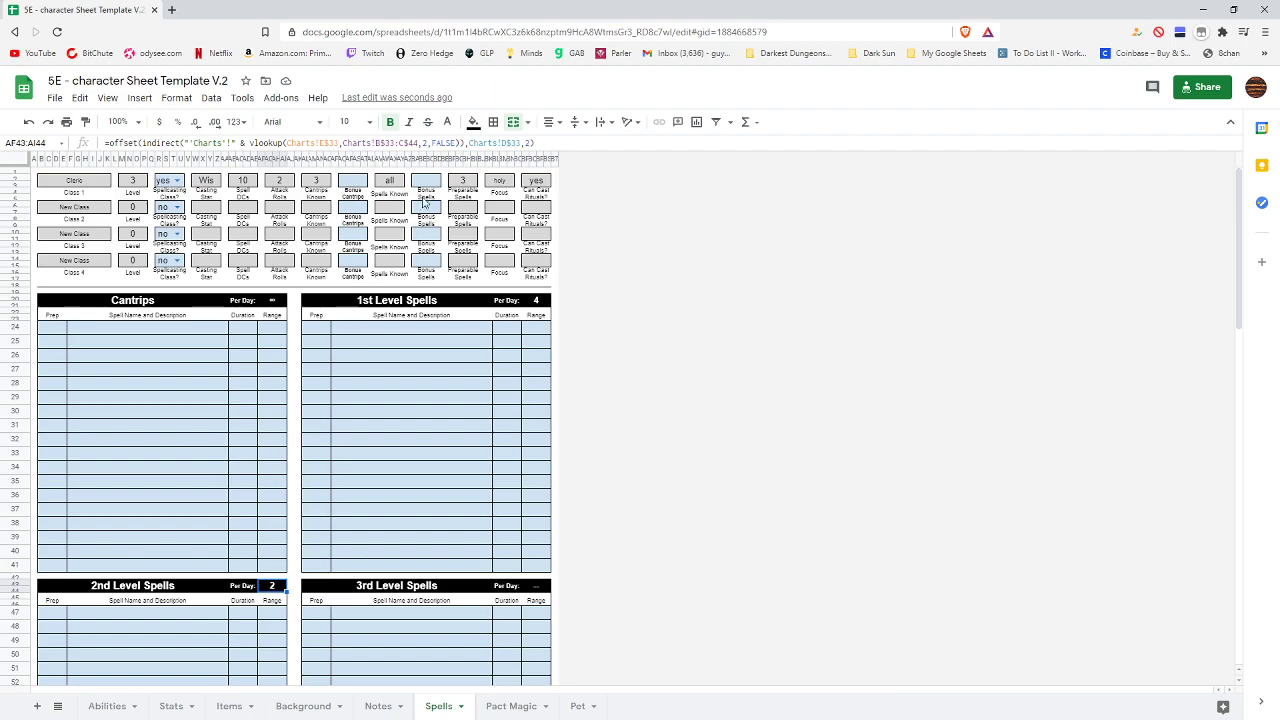
left_click_drag(126, 329, 148, 452)
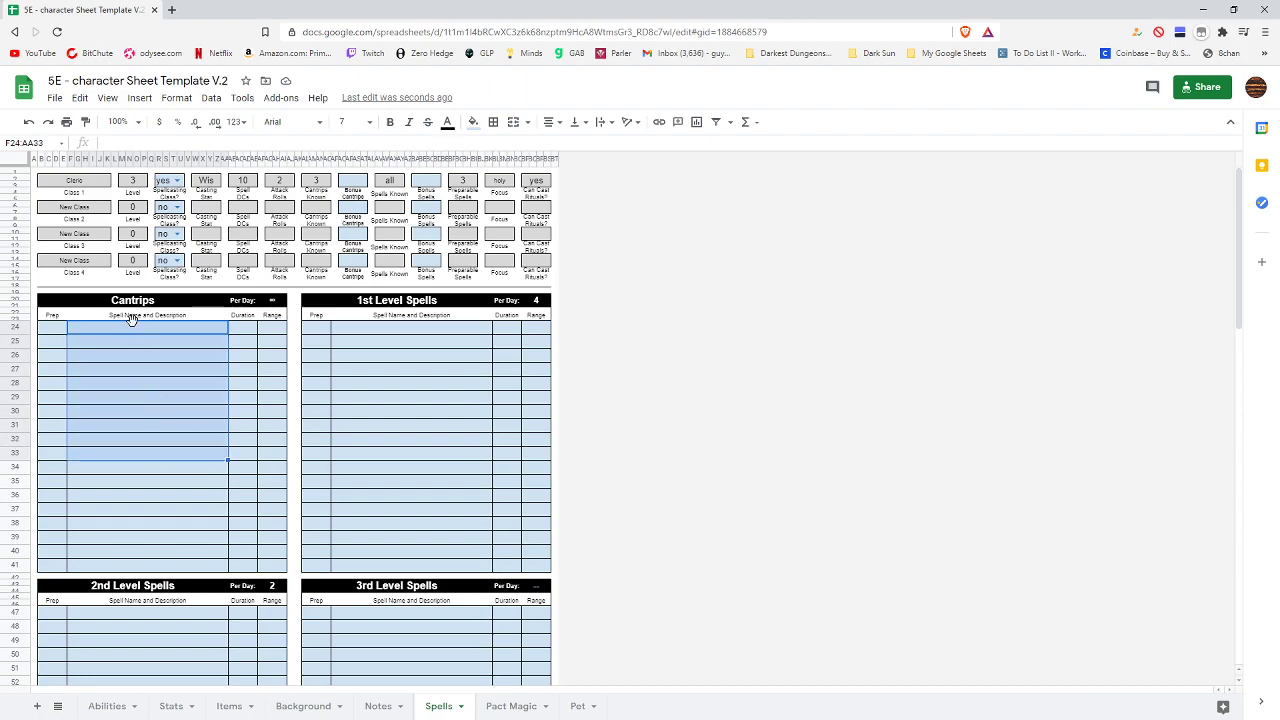
left_click(48, 334)
left_click(47, 397)
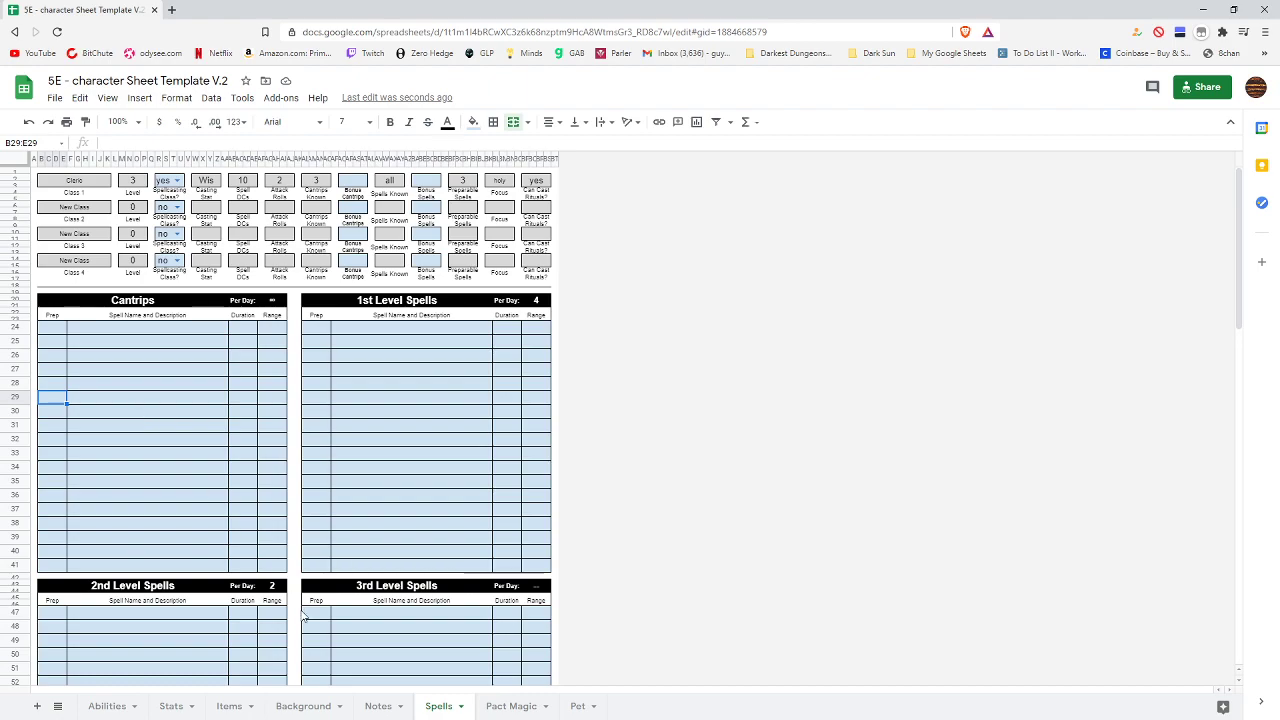
View the Pact Magic sheet and the Pet sheet.
left_click(531, 709)
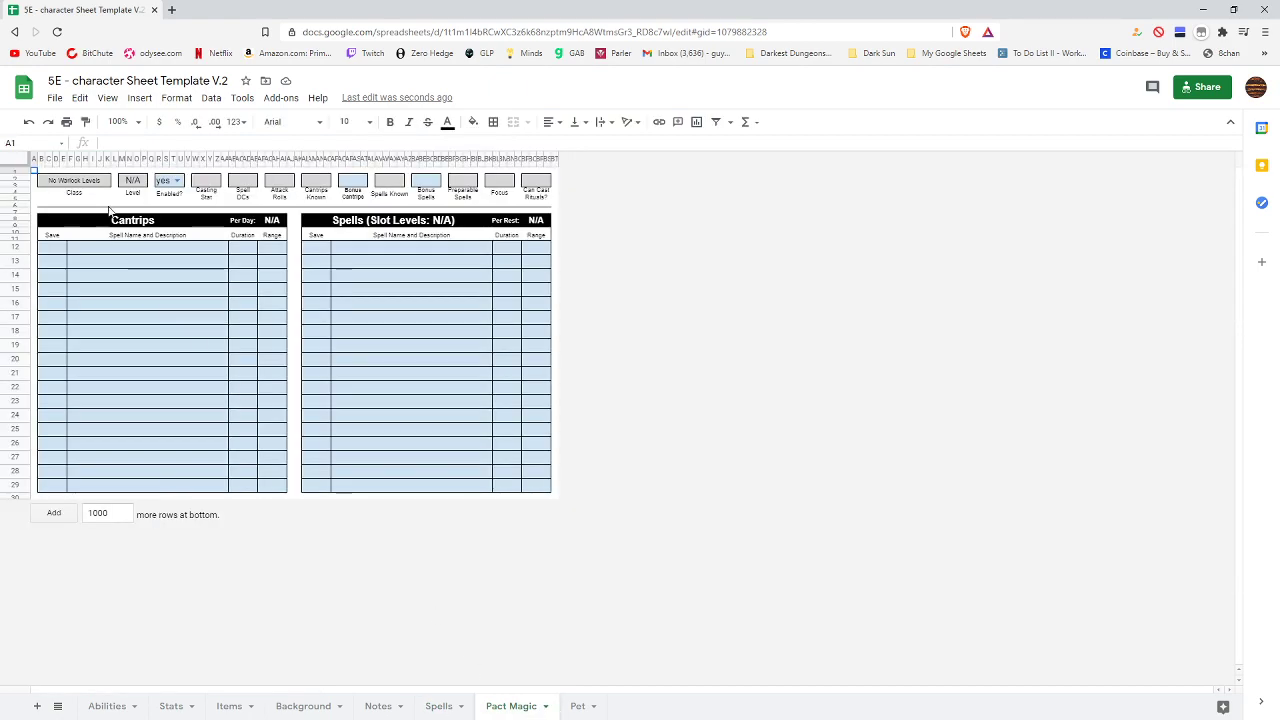
left_click(577, 706)
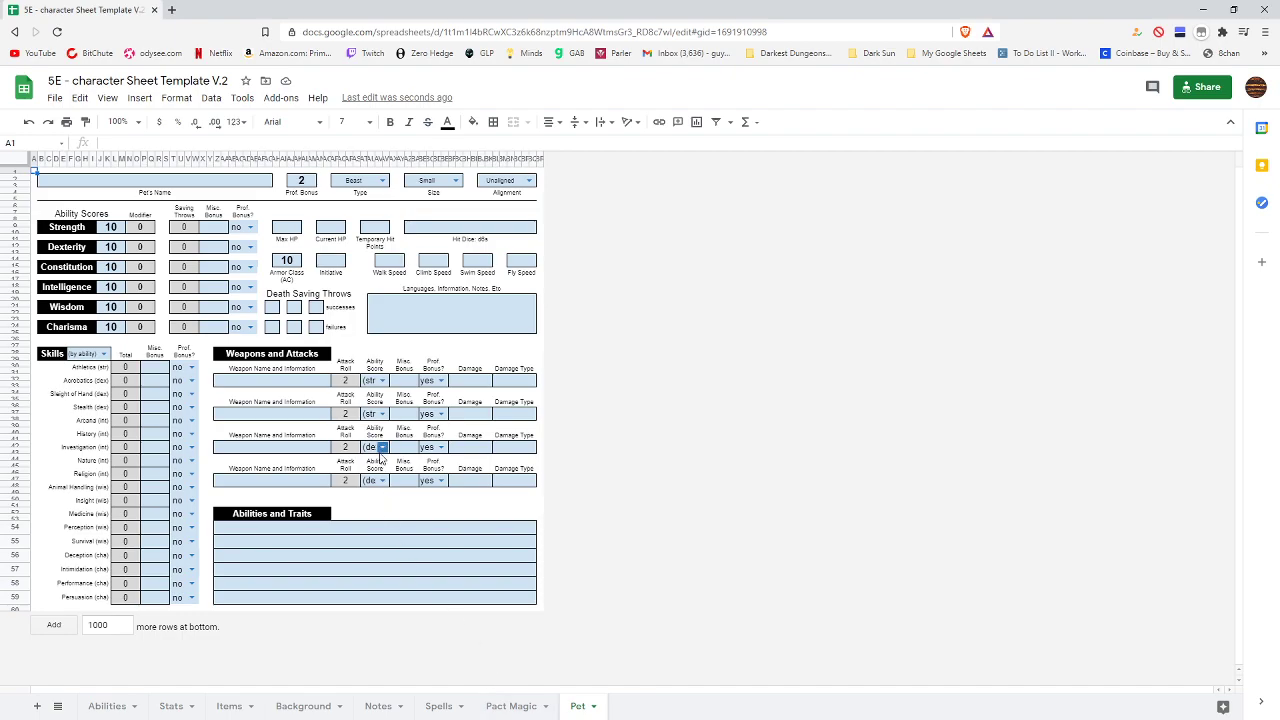
Unhide the AS sheet and examine its class-by-level table and the racial ability score bonuses.
left_click(58, 708)
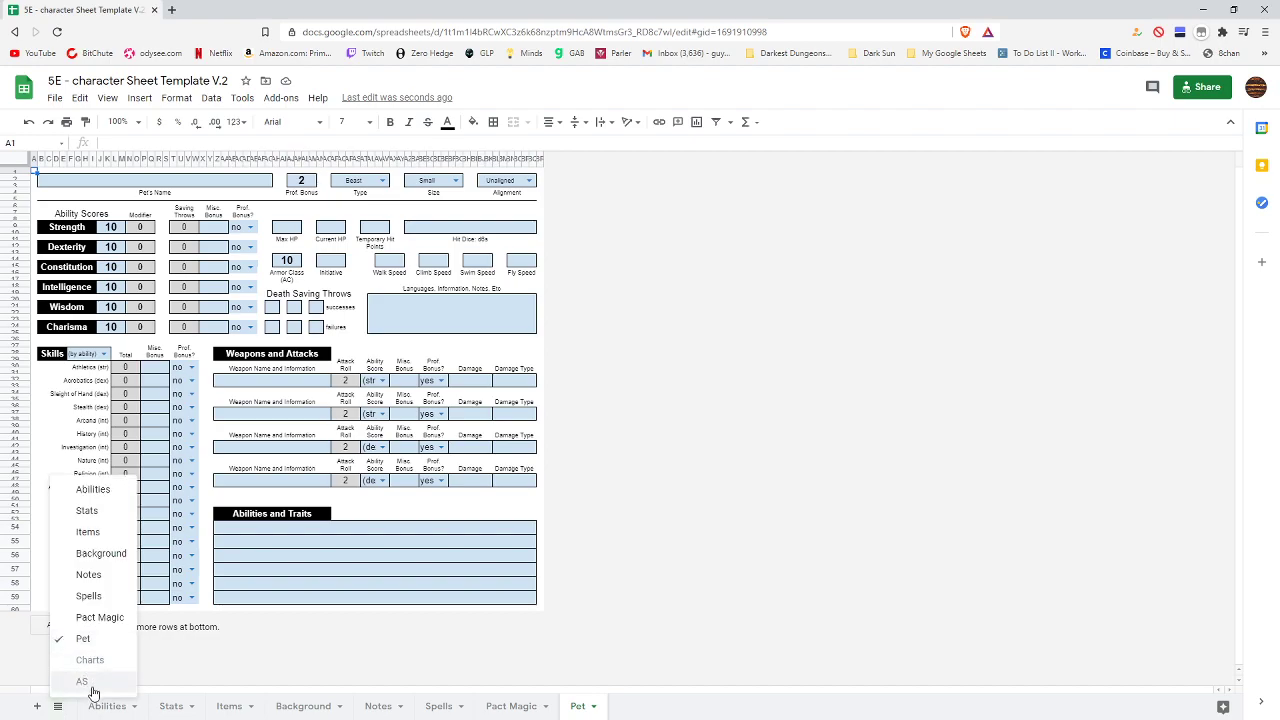
left_click(92, 688)
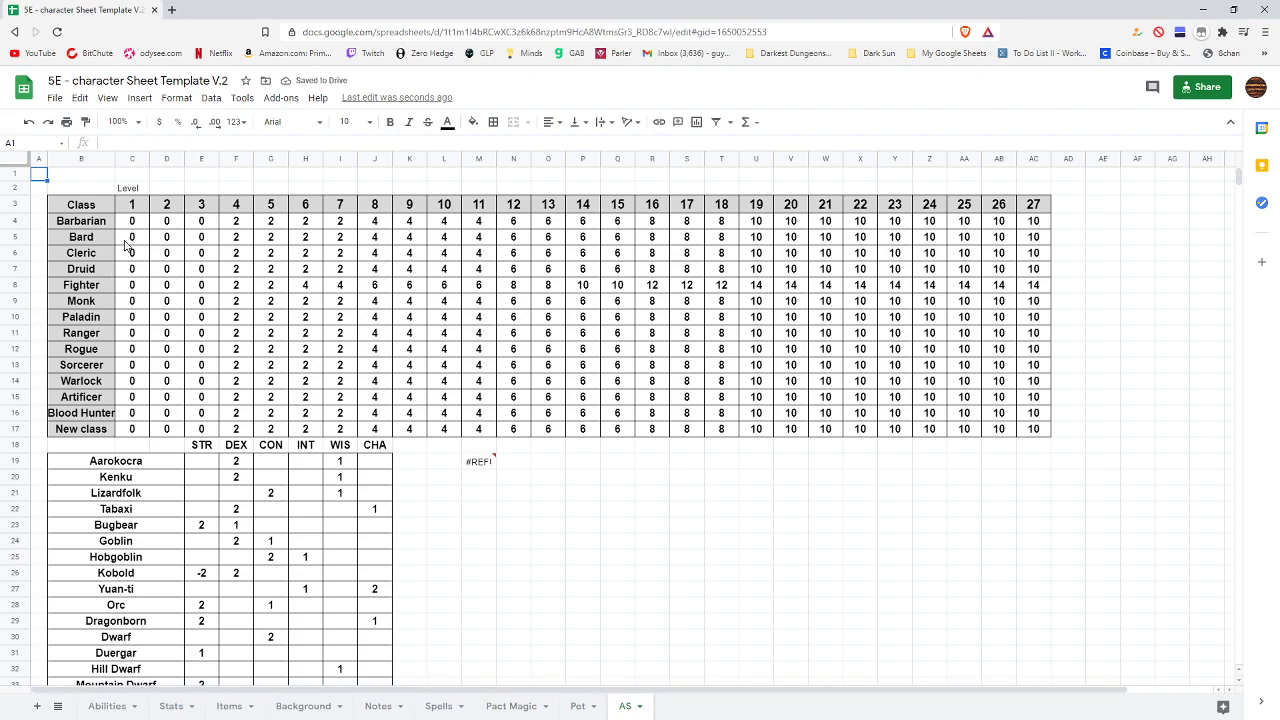
left_click_drag(131, 222, 1004, 293)
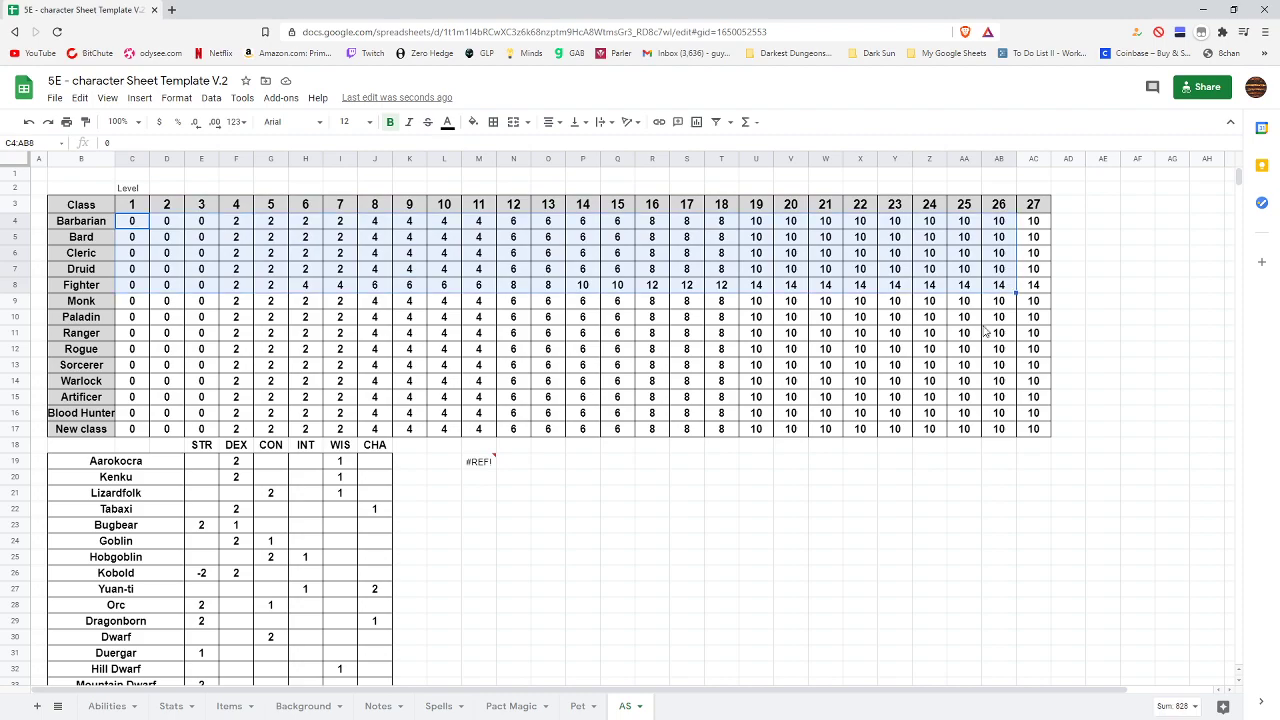
left_click(798, 604)
scroll(446, 374, "down", 5)
left_click_drag(201, 303, 489, 606)
left_click(591, 578)
Examine the race and subrace table on the AS sheet, through to the end of its data.
scroll(591, 578, "down", 10)
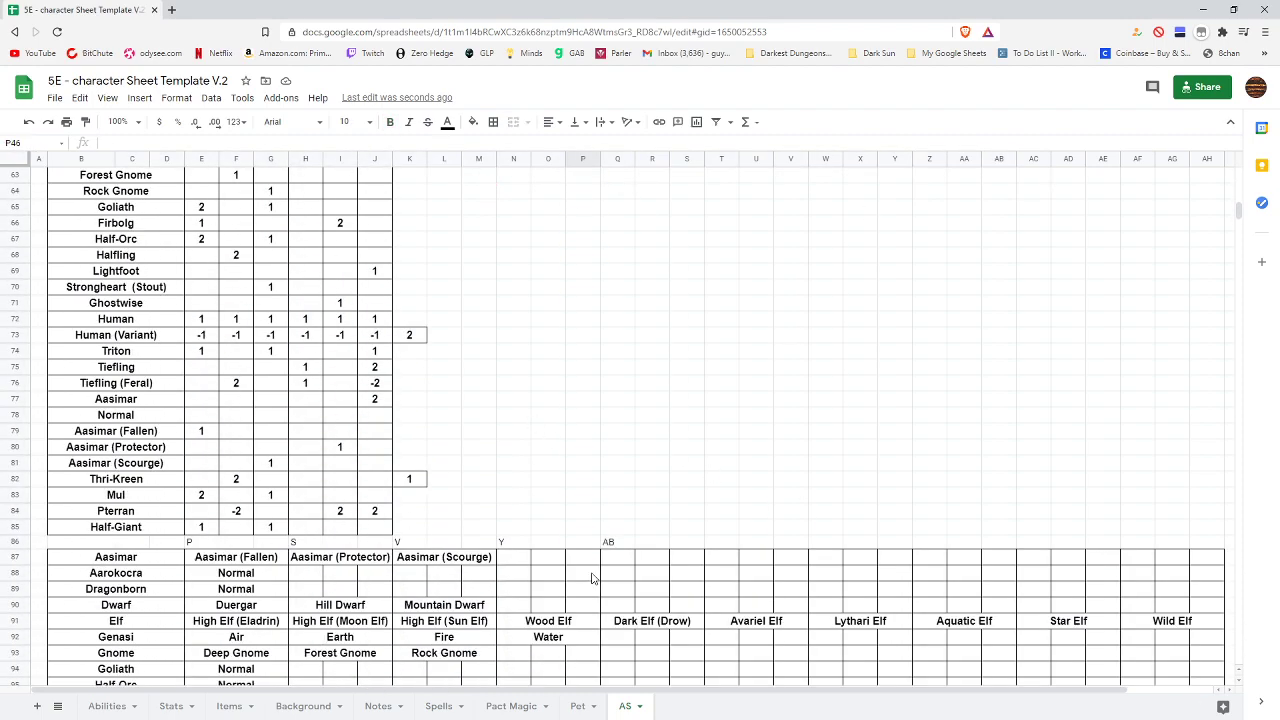
scroll(591, 578, "down", 5)
left_click_drag(244, 266, 966, 466)
left_click(633, 595)
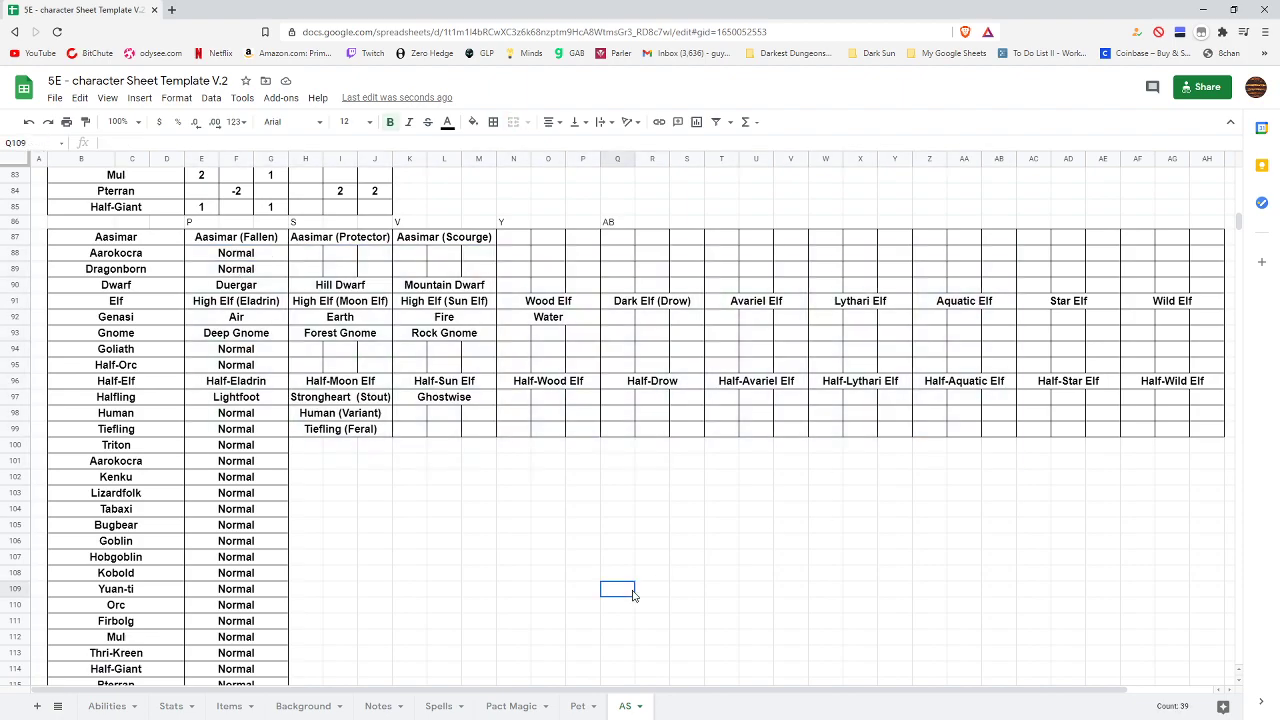
scroll(457, 486, "down", 20)
scroll(457, 495, "down", 9)
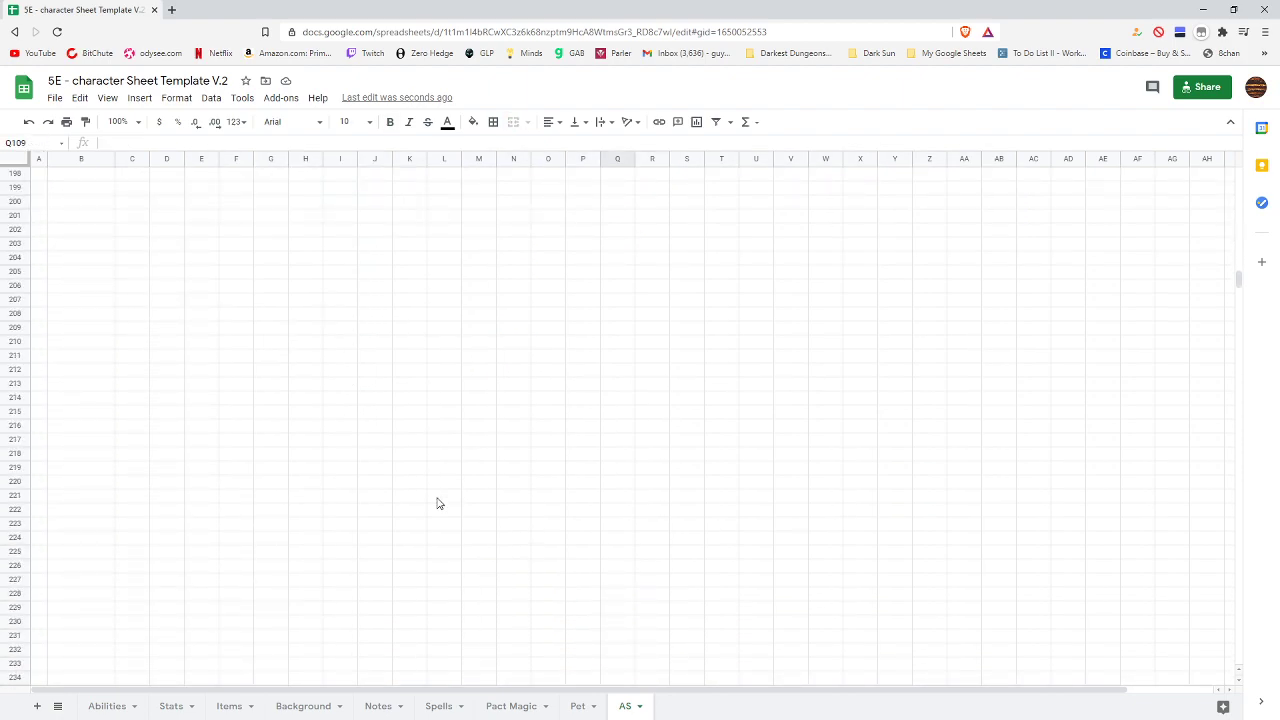
Unhide the Charts sheet and look through its race, class and spell charts down to the end of the backgrounds list.
left_click(57, 708)
left_click(95, 658)
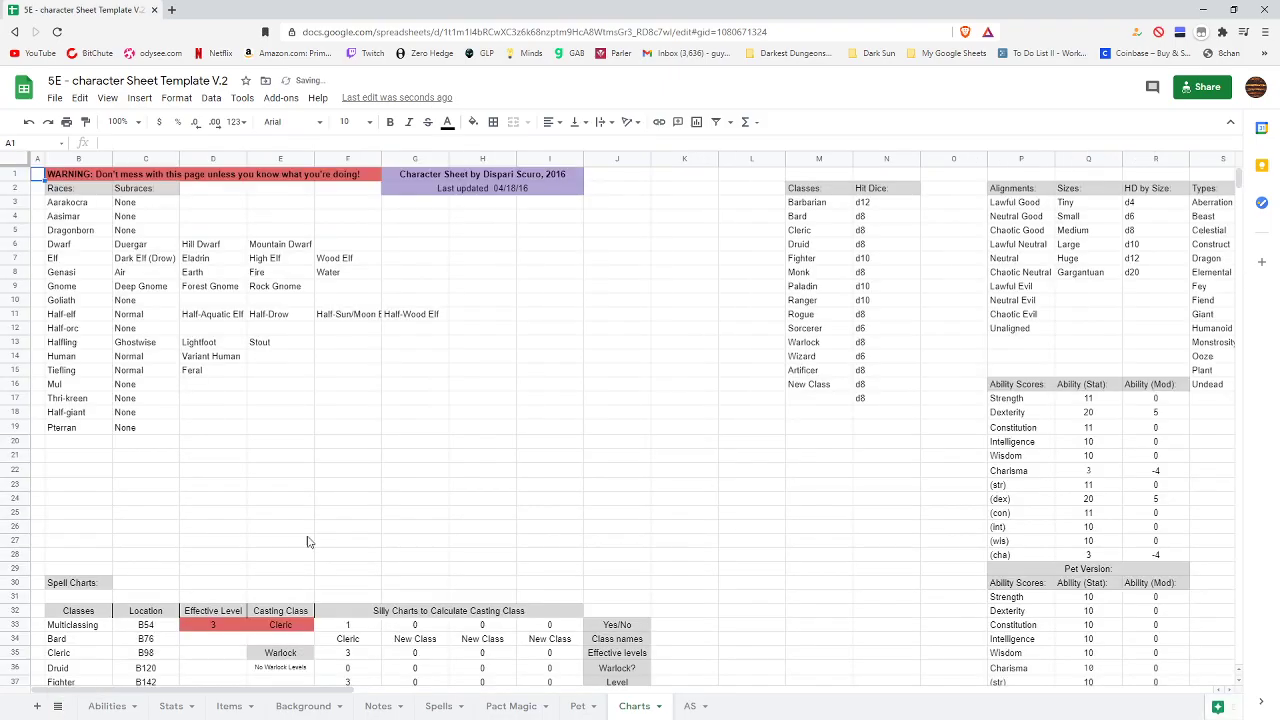
scroll(689, 565, "down", 20)
scroll(689, 565, "down", 20)
scroll(689, 565, "down", 20)
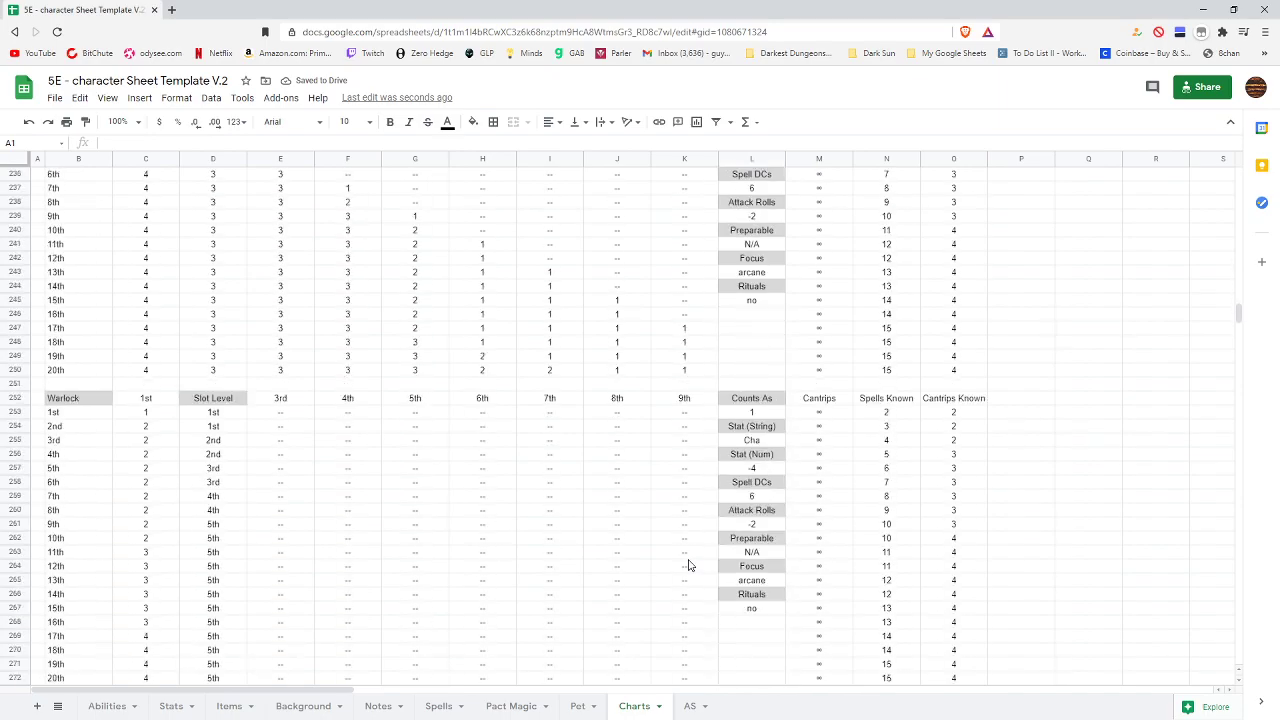
scroll(690, 552, "down", 20)
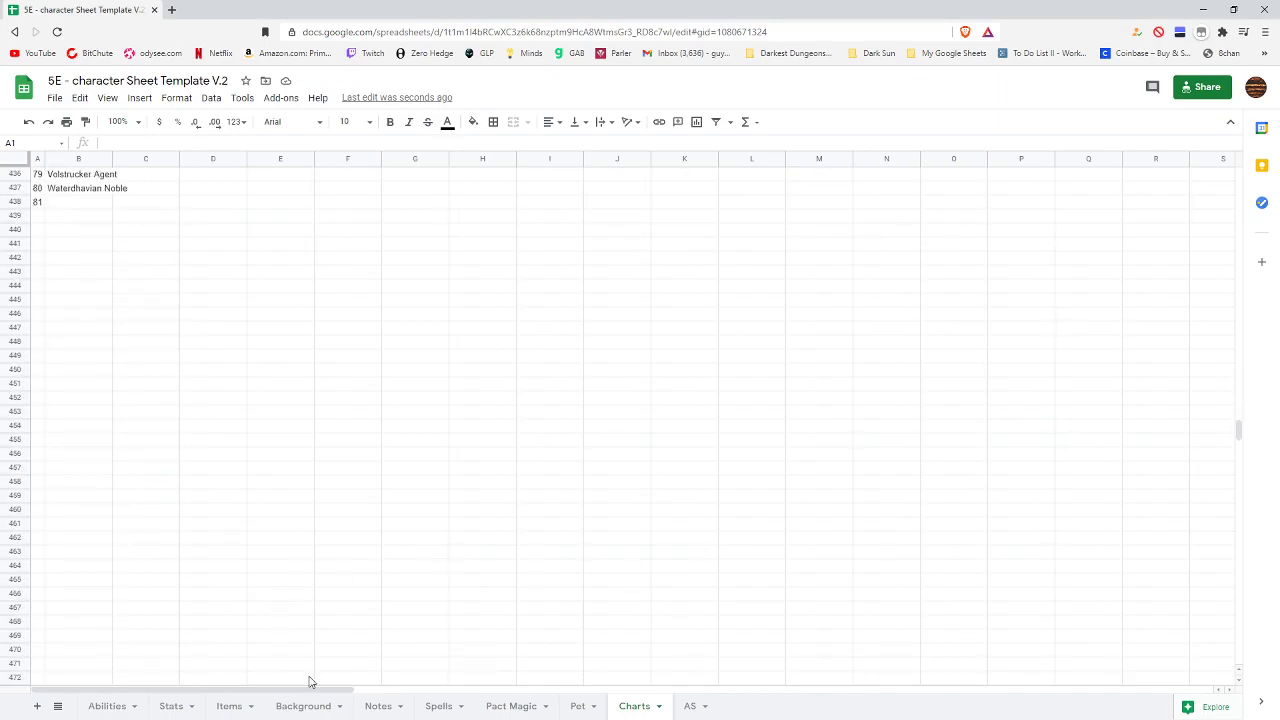
Hide the Charts sheet and the AS sheet again.
left_click(660, 712)
left_click(640, 601)
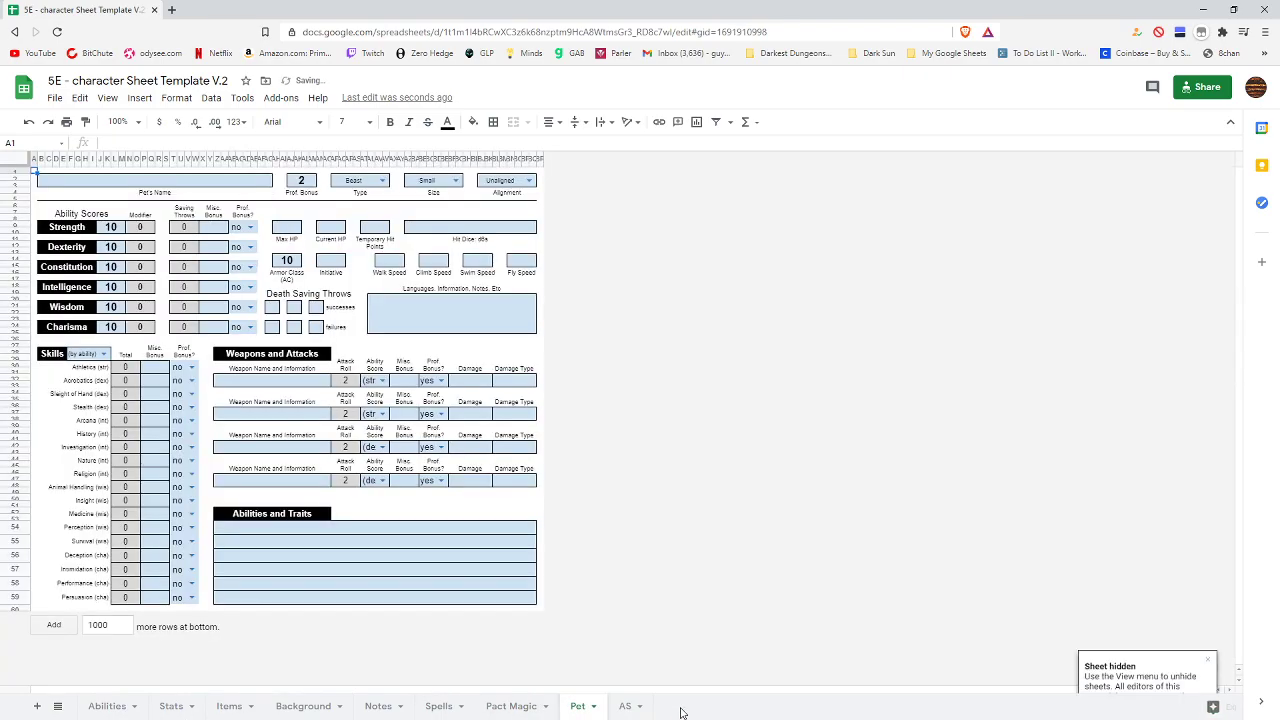
left_click(630, 707)
left_click(641, 707)
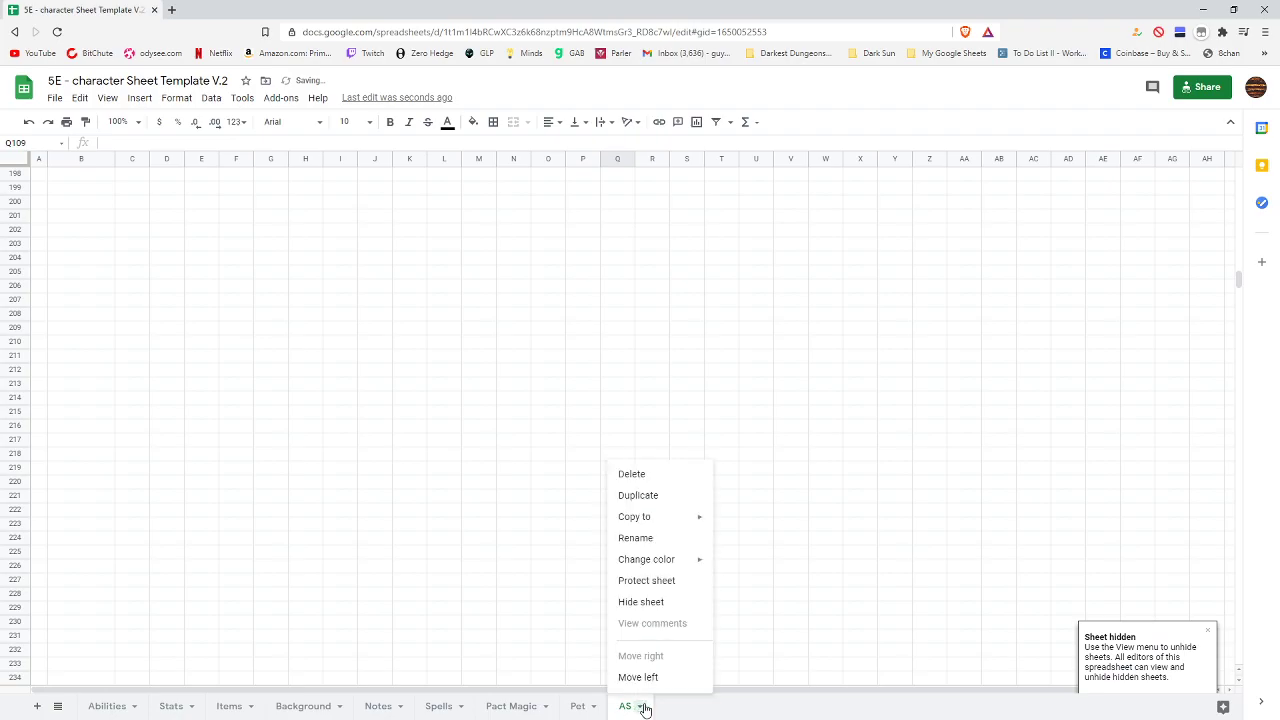
left_click(641, 602)
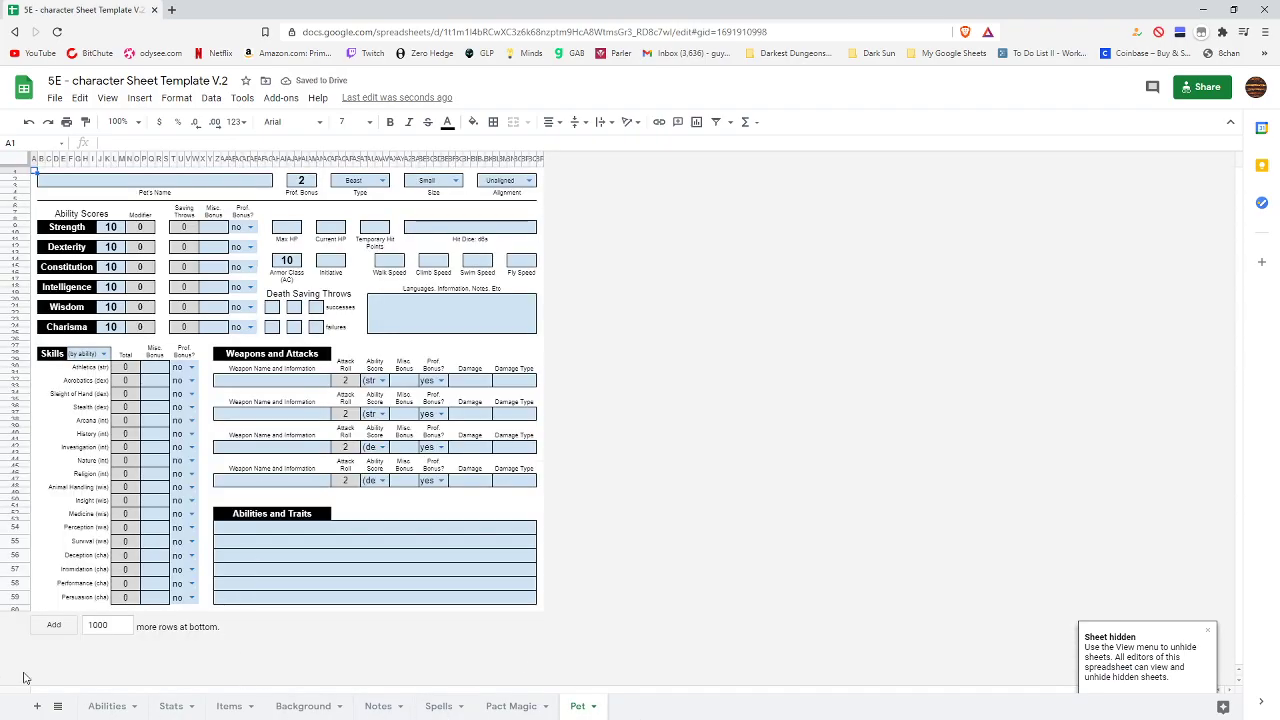
Look over the Spells, Pact Magic and Pet sheets once more.
left_click(440, 706)
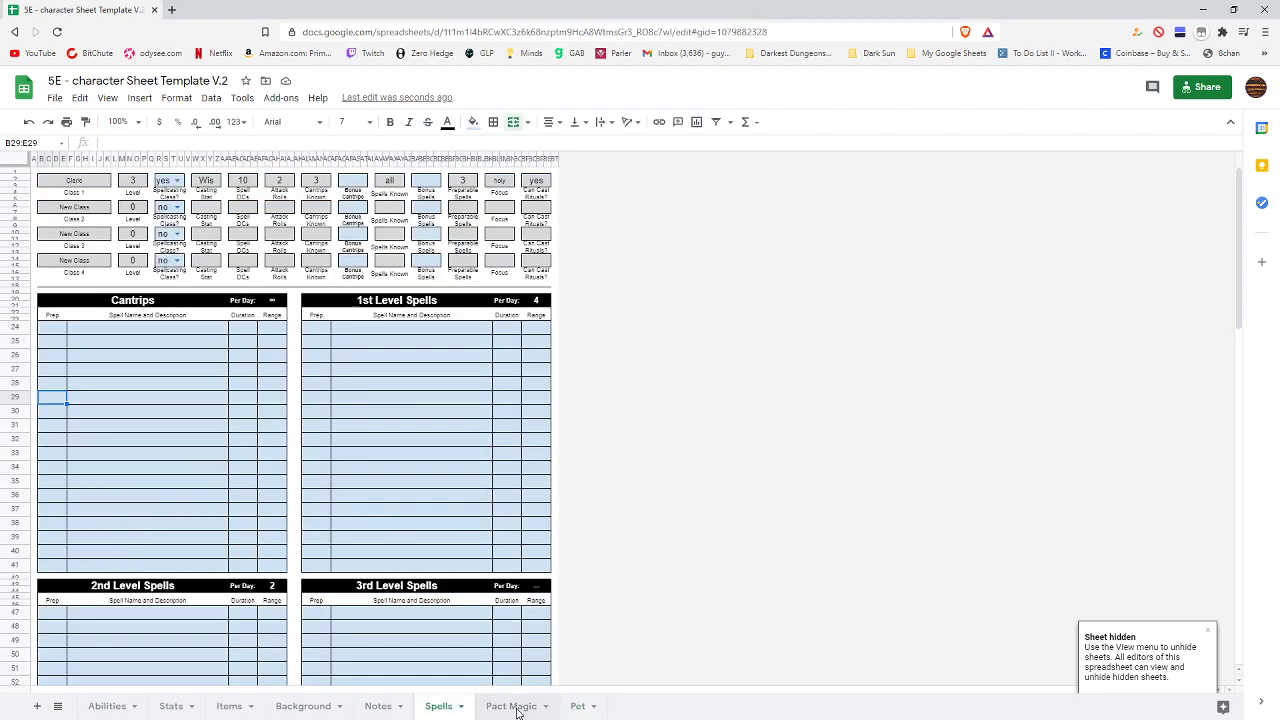
left_click(512, 706)
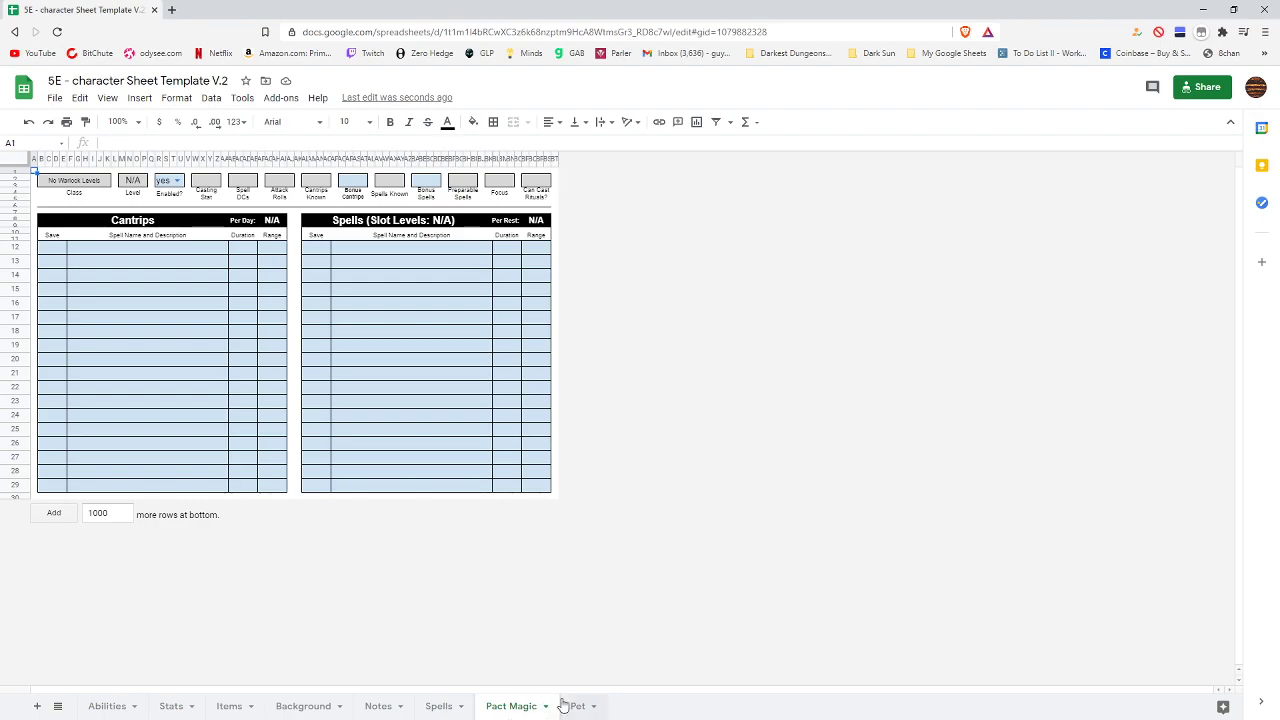
left_click(566, 709)
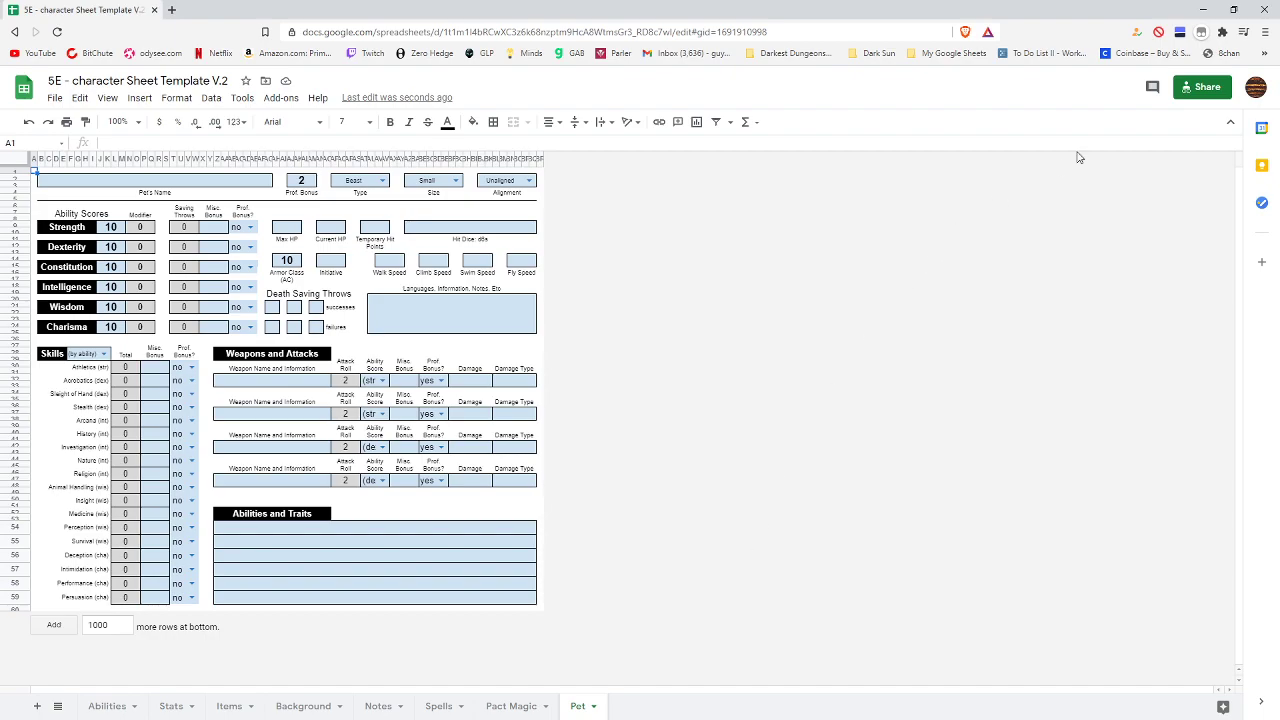
Check the spreadsheet's sharing and link access settings, leaving them without making changes.
left_click(1206, 88)
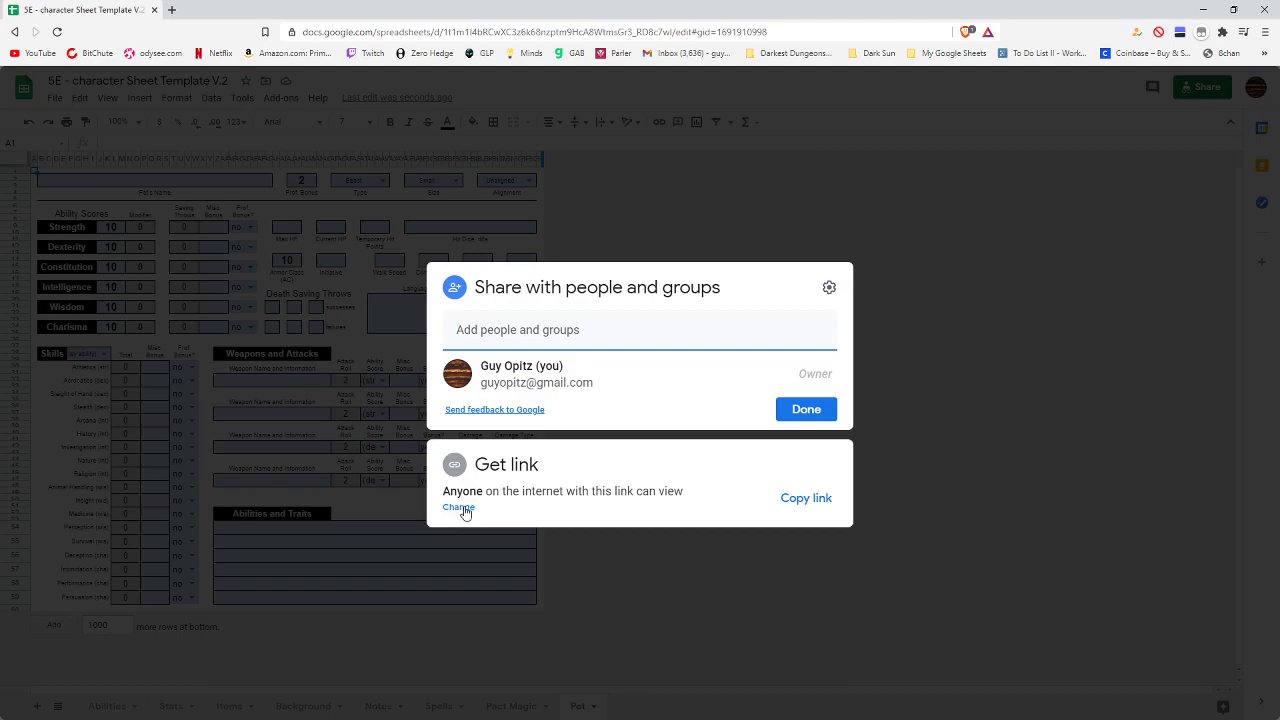
left_click(1061, 496)
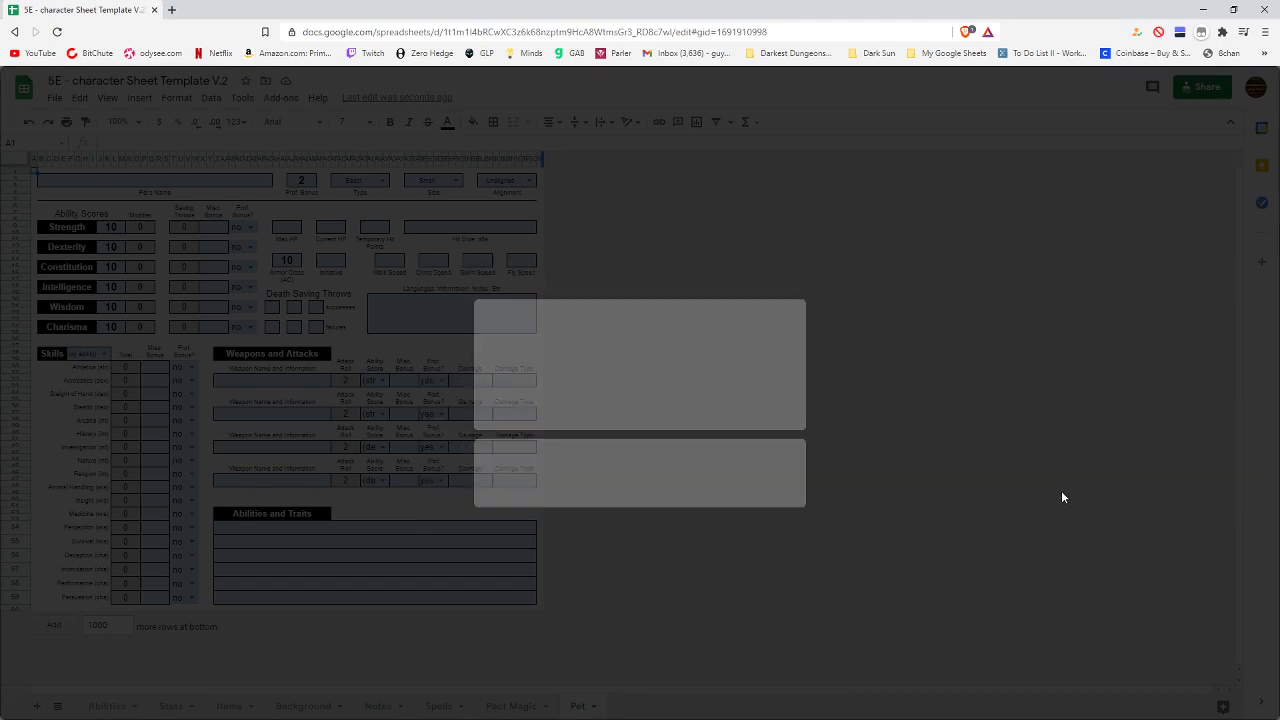